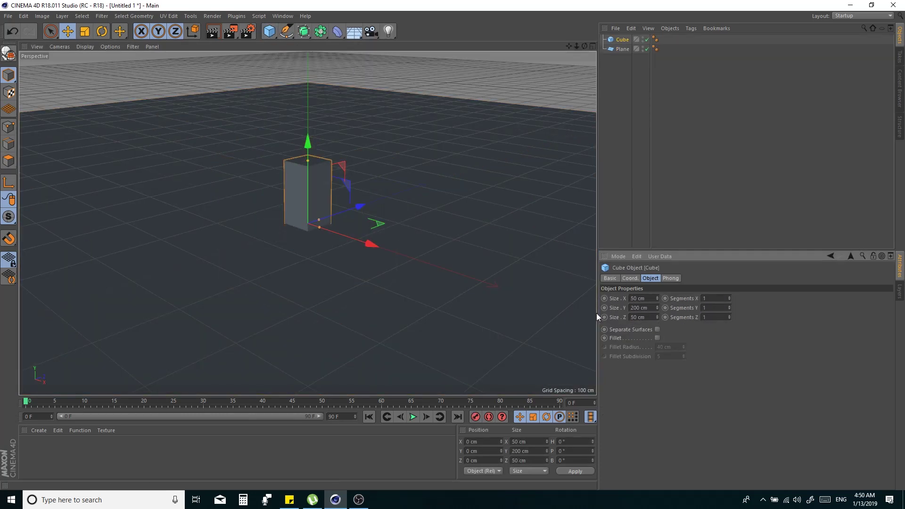
- Raise the cube above the floor plane and create two new materials
drag(304, 143, 303, 67)
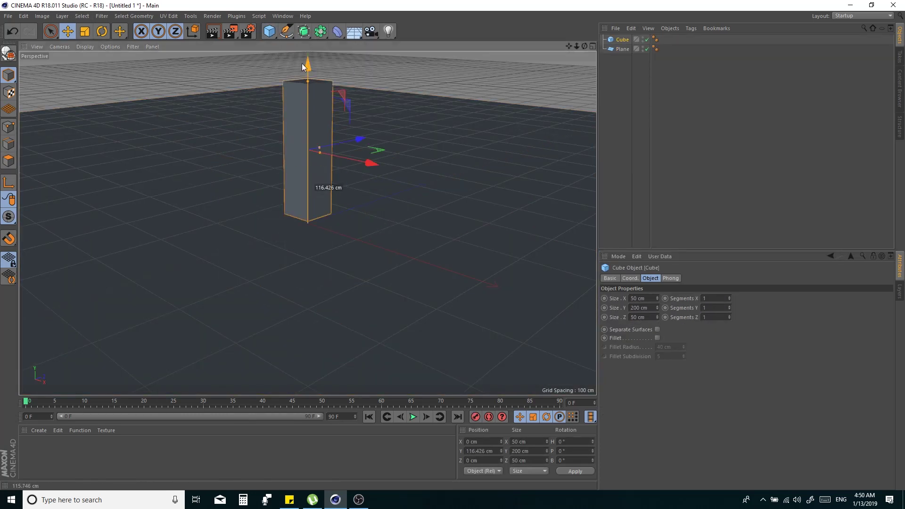
click(35, 430)
click(74, 345)
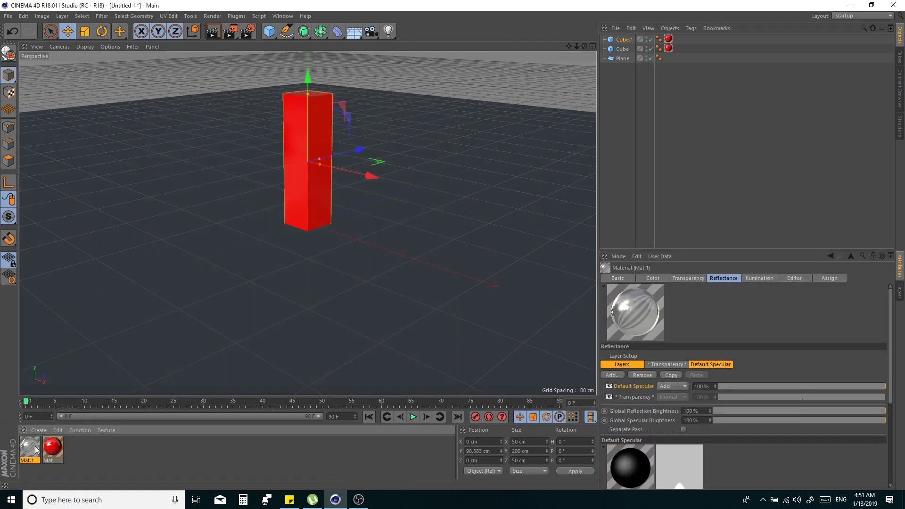
- Enable Fillet on the cube and switch to the Standard layout
click(651, 150)
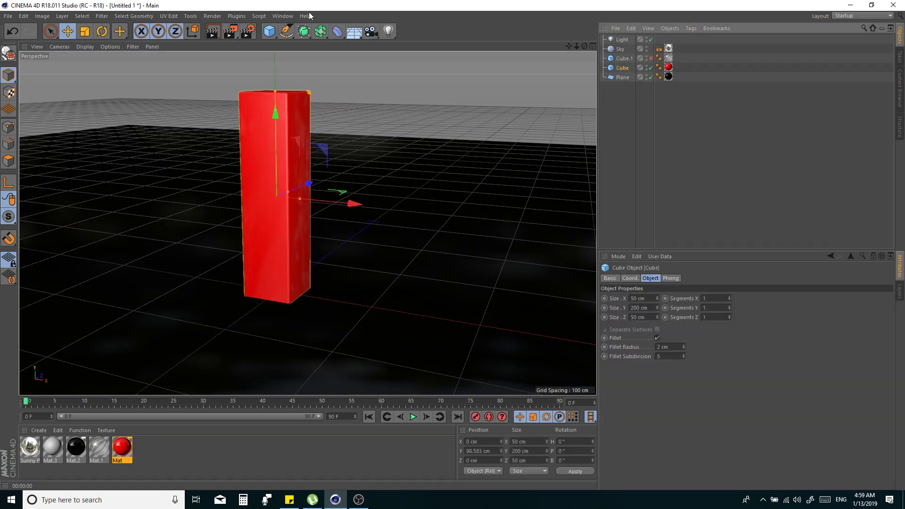
click(191, 16)
click(221, 141)
- Put the cube in a Cloner grid of 10×3×10 clones spread wider
click(213, 16)
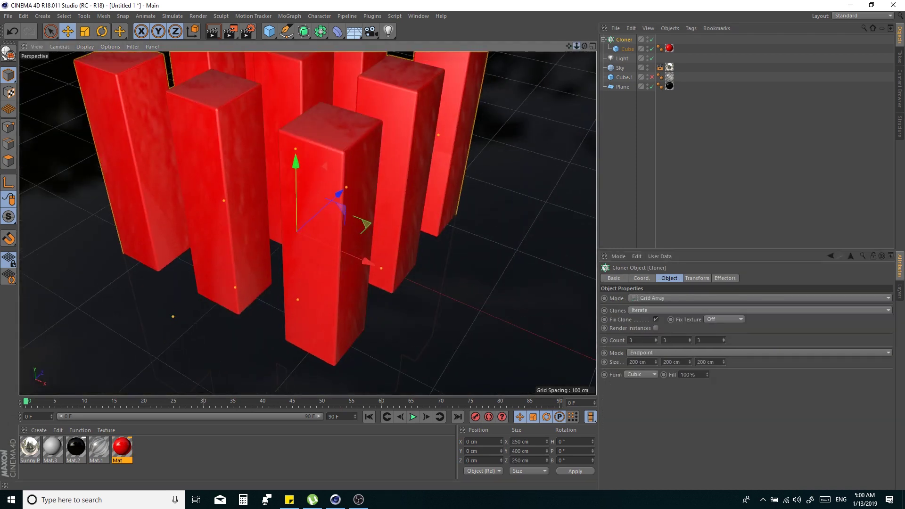
drag(655, 338, 656, 340)
drag(724, 362, 724, 344)
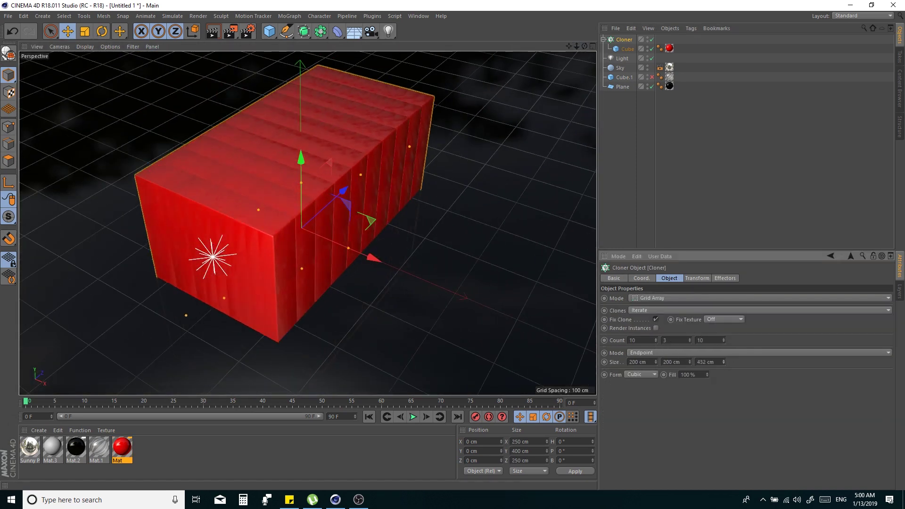
drag(655, 362, 656, 343)
scroll(564, 75, down, 5)
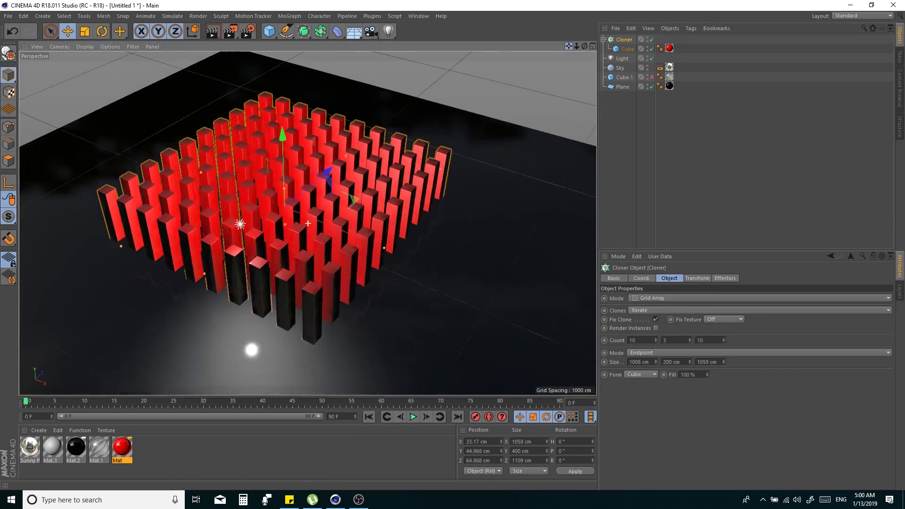
- Add a Random effector to the cloned grid
click(289, 16)
mouse_move(389, 81)
click(388, 112)
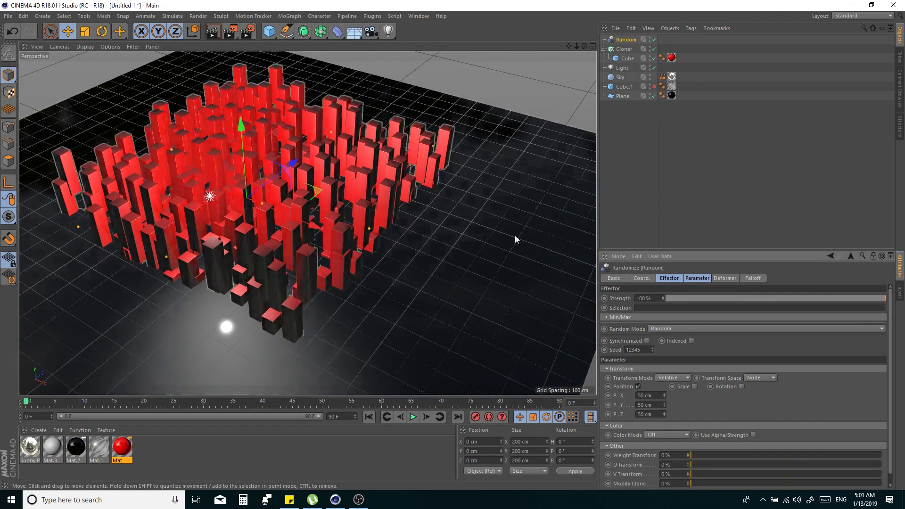
alt+drag(515, 238, 349, 176)
click(348, 176)
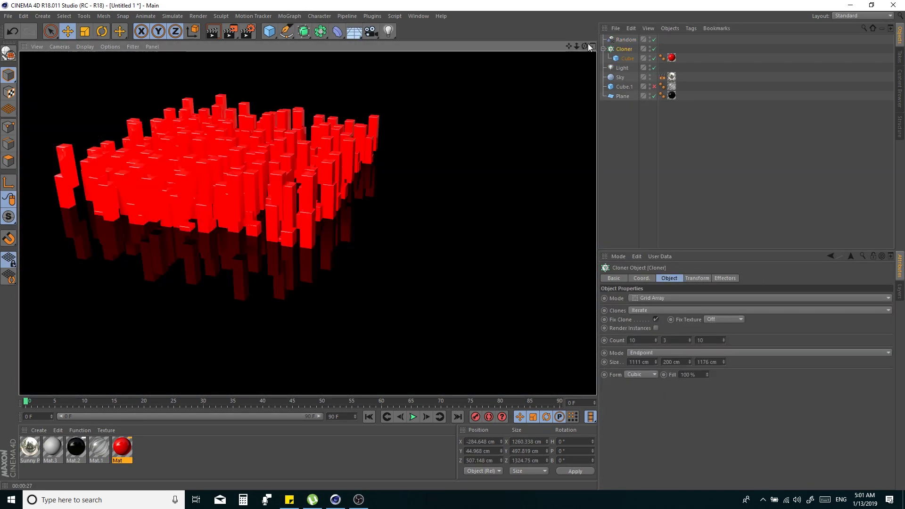
drag(584, 47, 229, 207)
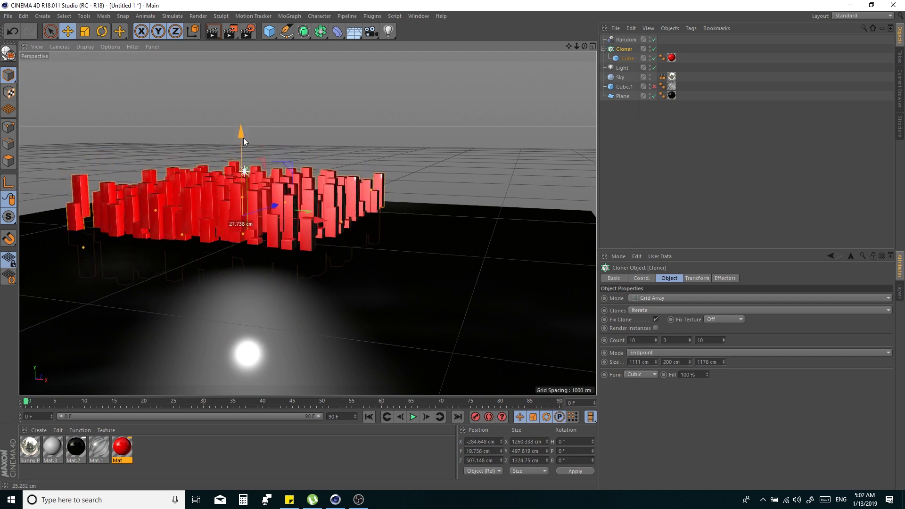
key(ctrl+z)
key(ctrl+y)
drag(584, 46, 607, 94)
- Enable scale on the Random effector and set position and scale offsets, Z scale 1.35
click(626, 40)
click(697, 278)
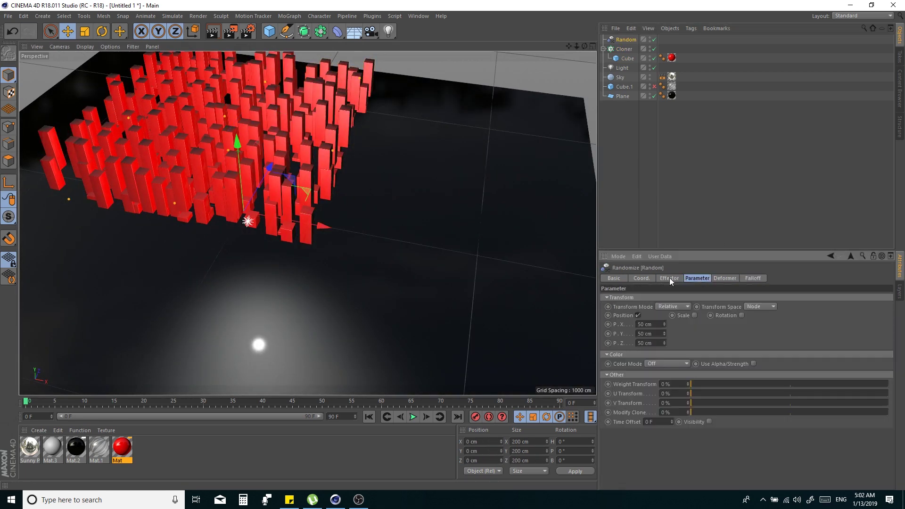
mouse_move(664, 325)
mouse_down()
mouse_move(664, 306)
mouse_move(664, 361)
mouse_move(664, 330)
mouse_up()
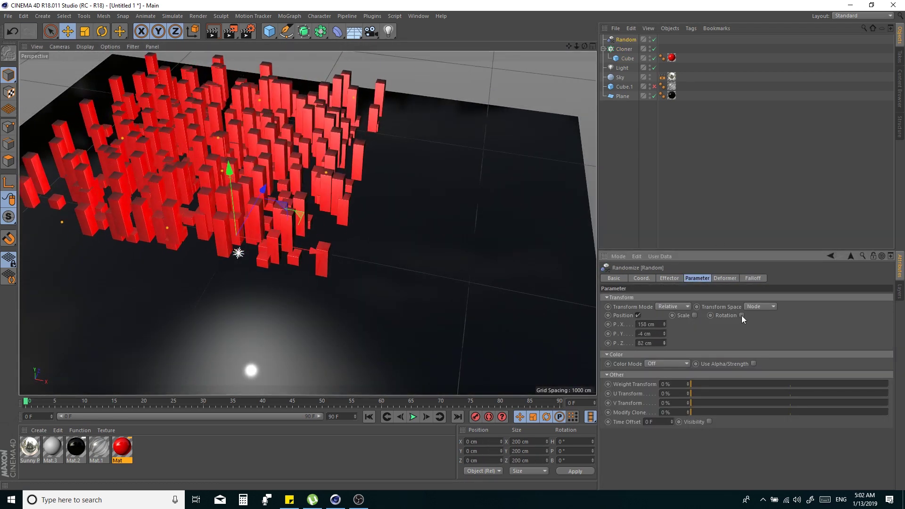
click(695, 315)
drag(744, 324, 743, 344)
mouse_move(743, 333)
mouse_down()
mouse_move(743, 354)
mouse_move(743, 330)
mouse_up()
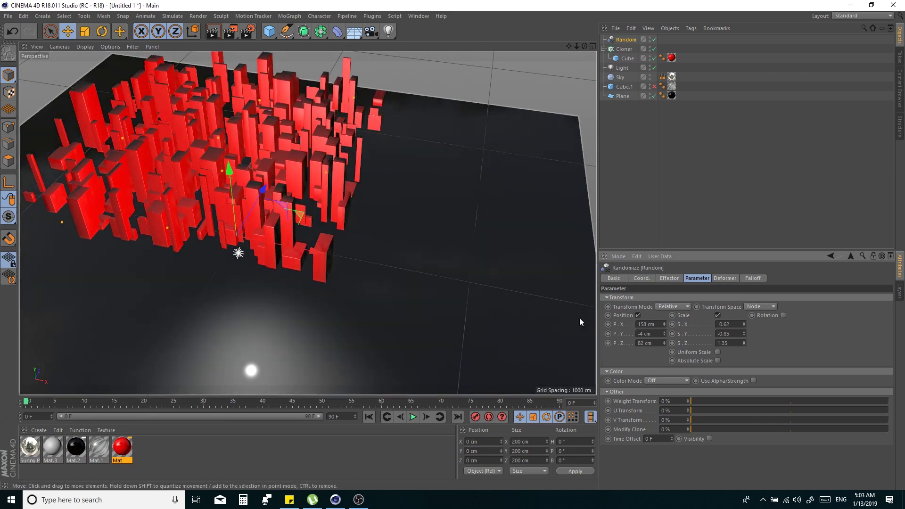
drag(584, 46, 582, 85)
drag(576, 46, 593, 51)
- Paint a MoGraph Selection onto some of the cloned towers
click(624, 49)
click(603, 48)
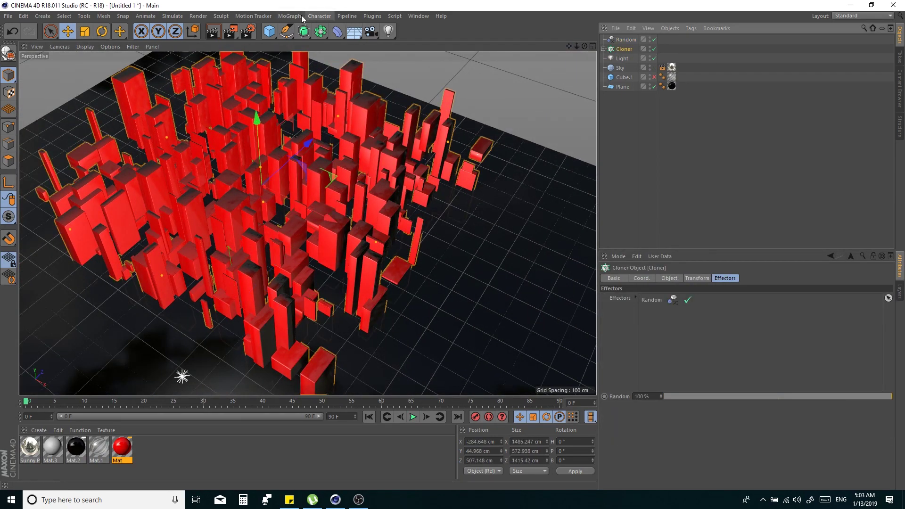
click(289, 16)
click(310, 63)
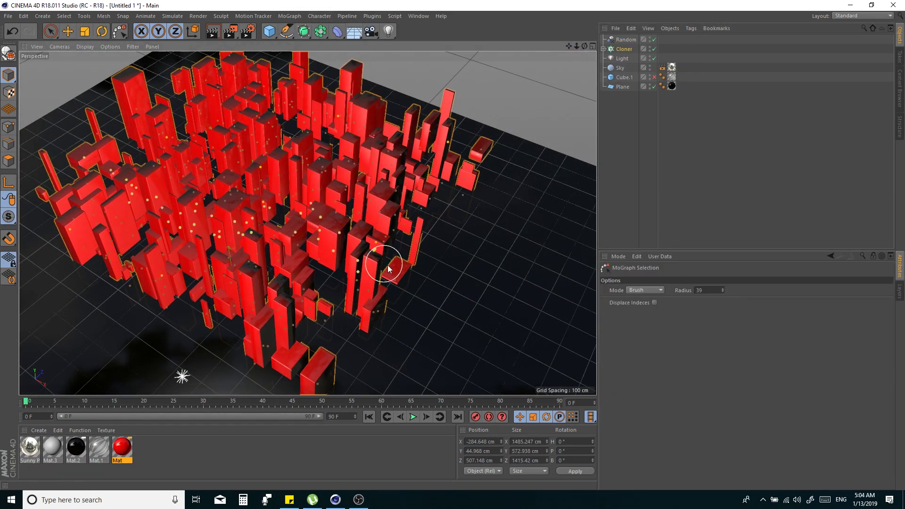
click(289, 15)
click(394, 42)
click(13, 35)
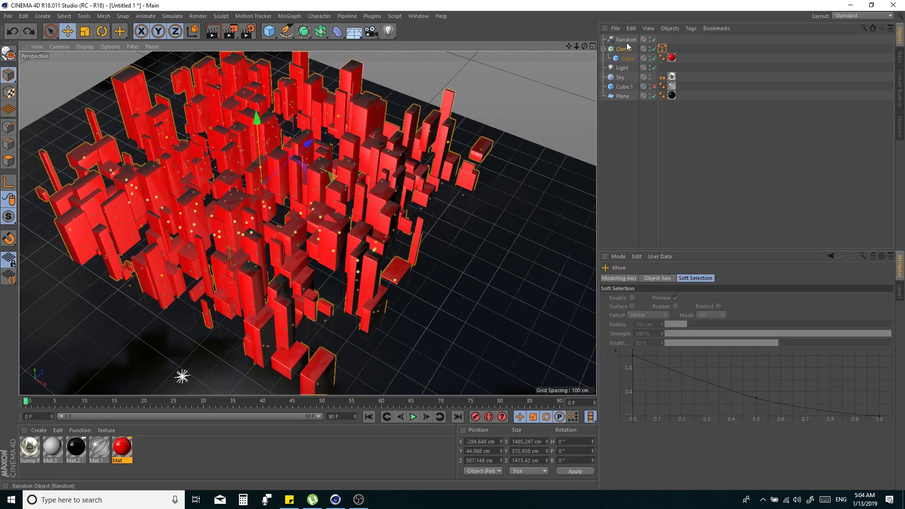
click(13, 31)
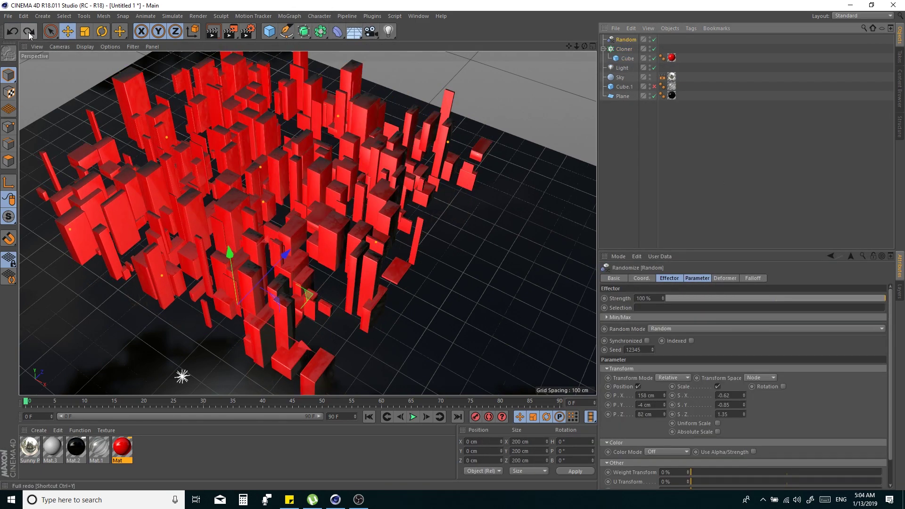
- Add a Plain effector with scaling enabled, maximum 18%, acting on the selection
click(289, 16)
click(392, 43)
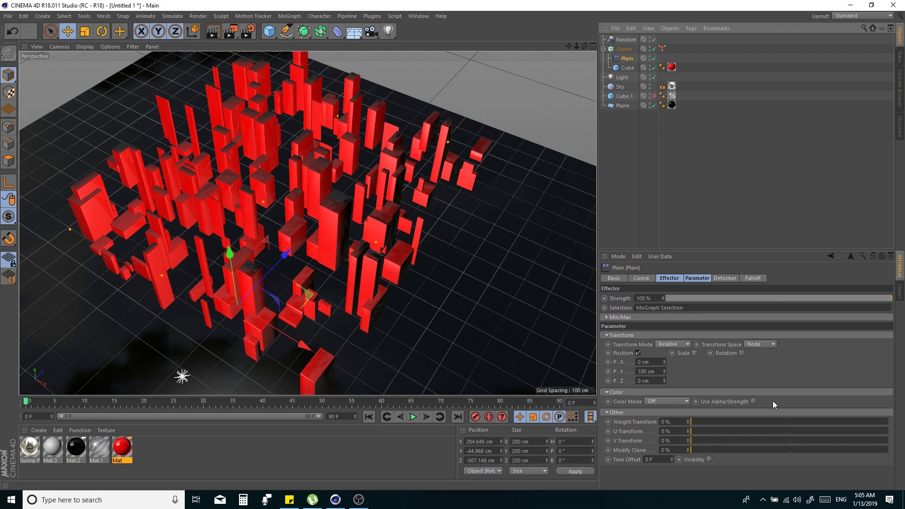
click(695, 353)
click(541, 83)
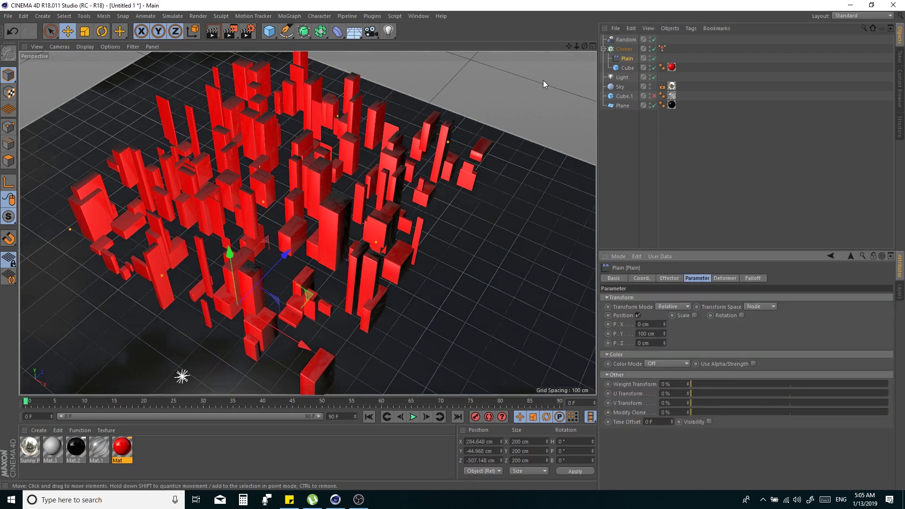
drag(664, 444, 782, 454)
click(627, 58)
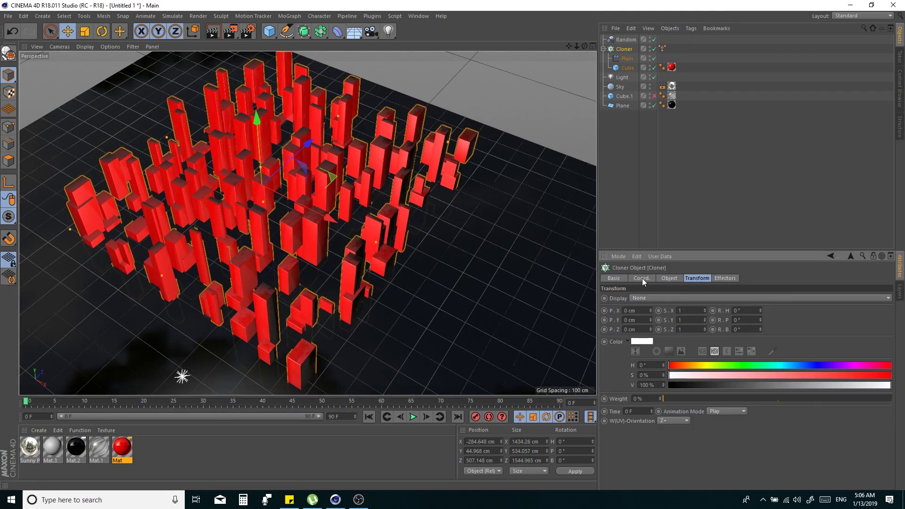
click(641, 278)
click(669, 278)
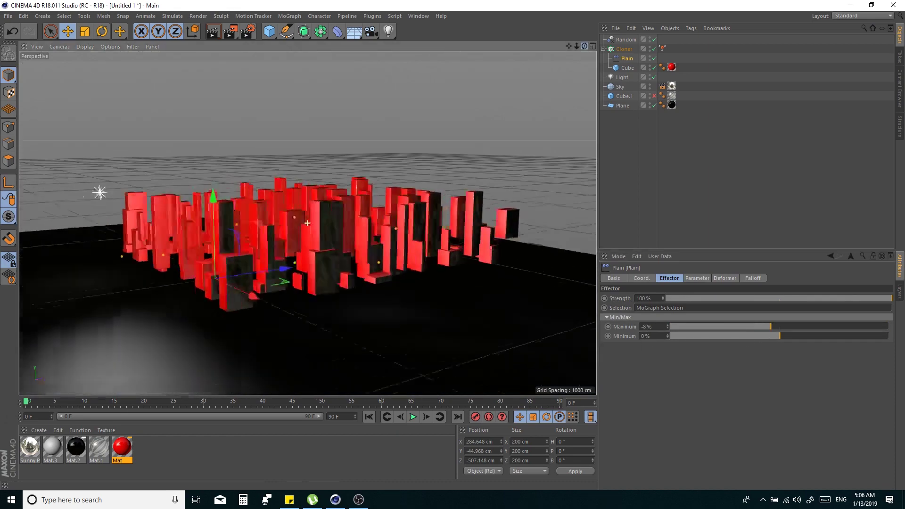
alt+drag(306, 221, 339, 189)
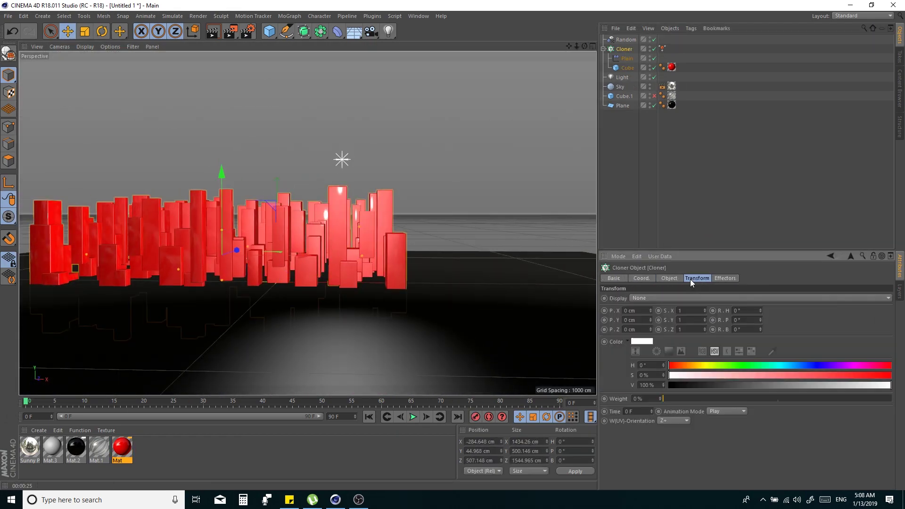
- Widen the Random effector's strength and range, keeping Random mode
drag(756, 326, 799, 324)
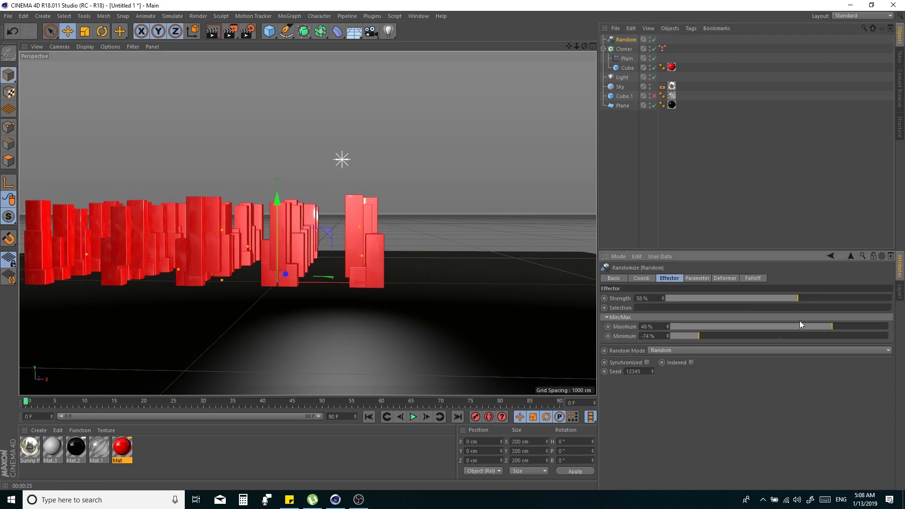
click(706, 349)
click(661, 360)
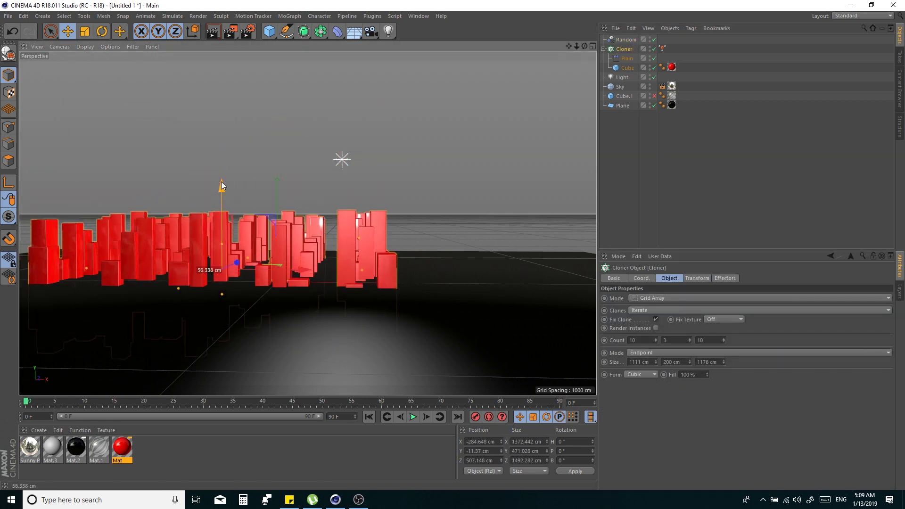
alt+drag(301, 236, 330, 221)
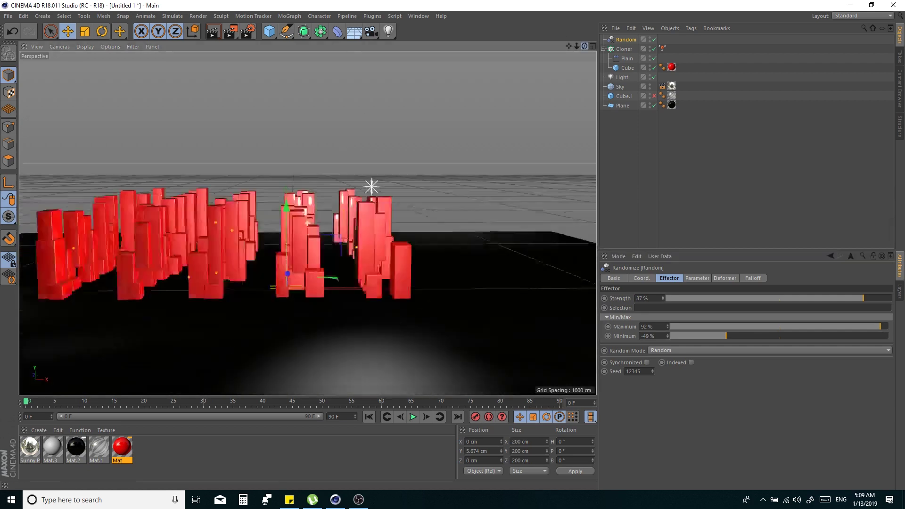
- Group cloner and effector into a City null, then place a rotated copy City.1 beside it
alt+drag(269, 31, 298, 40)
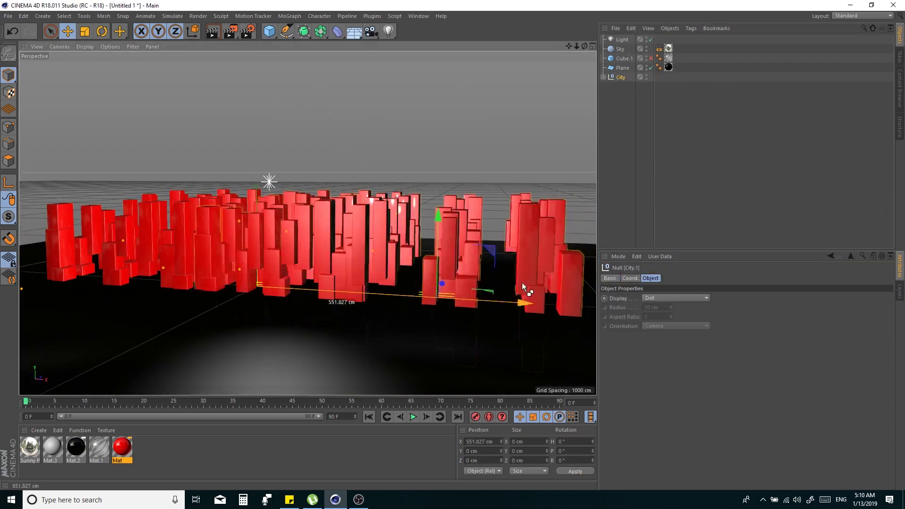
key(r)
mouse_move(452, 279)
mouse_down()
mouse_move(319, 262)
mouse_move(245, 216)
mouse_move(321, 261)
mouse_move(468, 259)
mouse_move(368, 228)
mouse_move(365, 241)
mouse_move(386, 162)
mouse_up()
key(e)
key(r)
key(e)
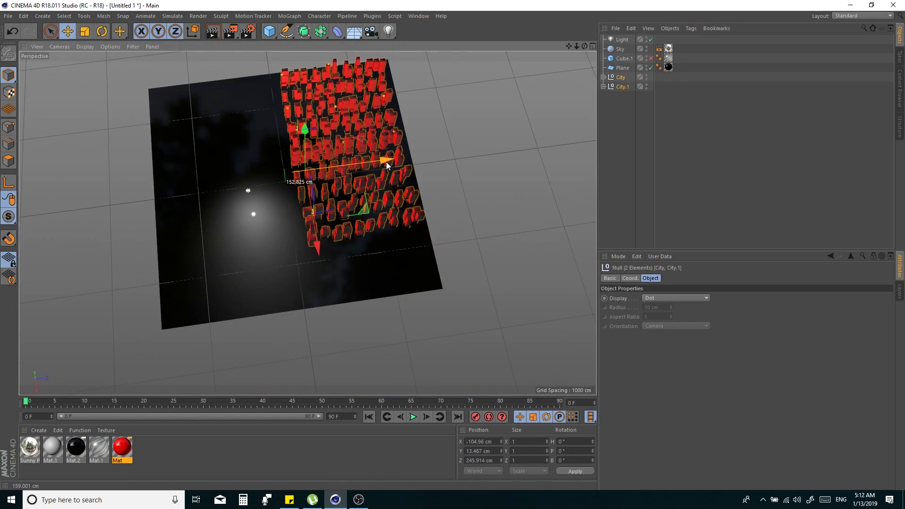
scroll(386, 162, up, 10)
drag(576, 45, 574, 46)
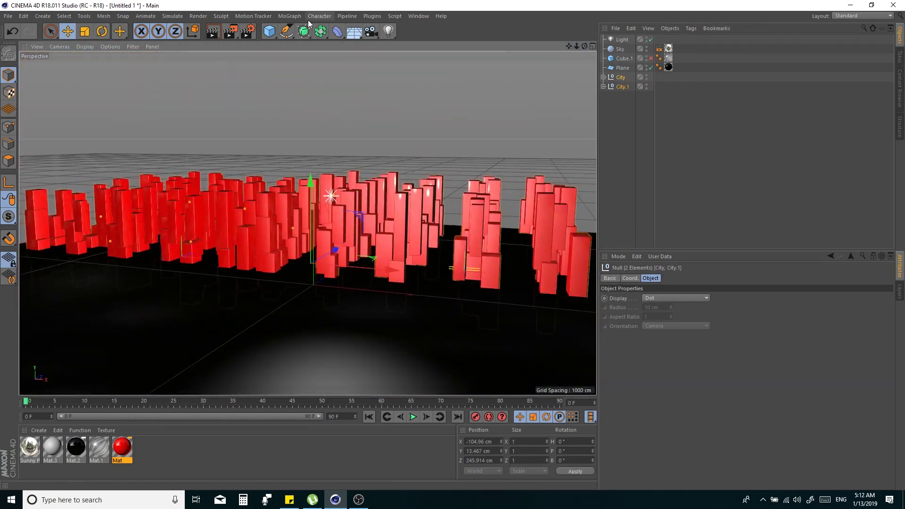
- In the top view, place the first point of the road path
key(F5)
key(F2)
click(49, 295)
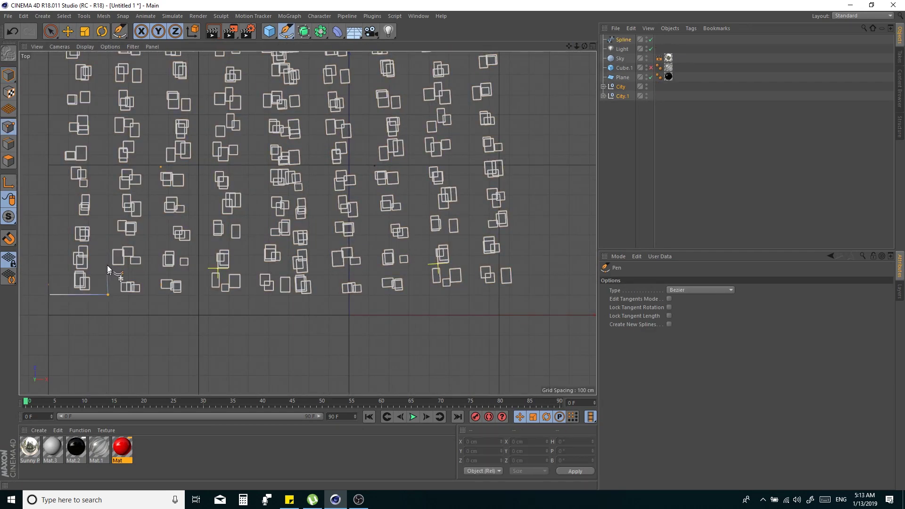
- Finish drawing the road spline with three more points through the city
click(347, 274)
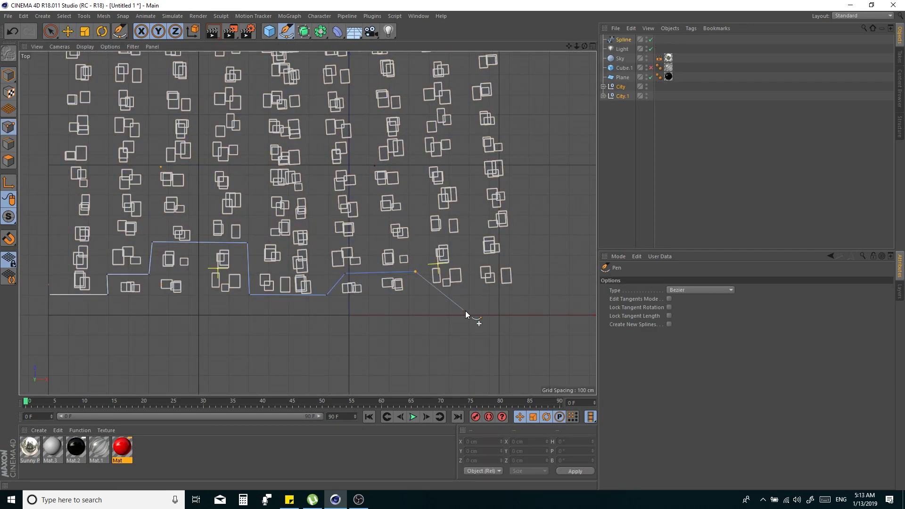
click(411, 273)
click(510, 364)
key(e)
key(F5)
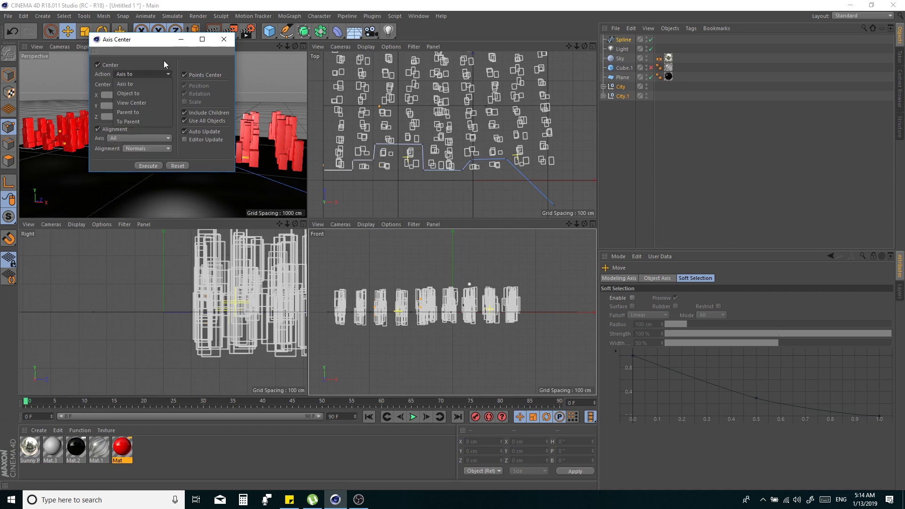
- Sweep a rounded 4×22 cm Rectangle along the spline to form the ribbon
click(224, 39)
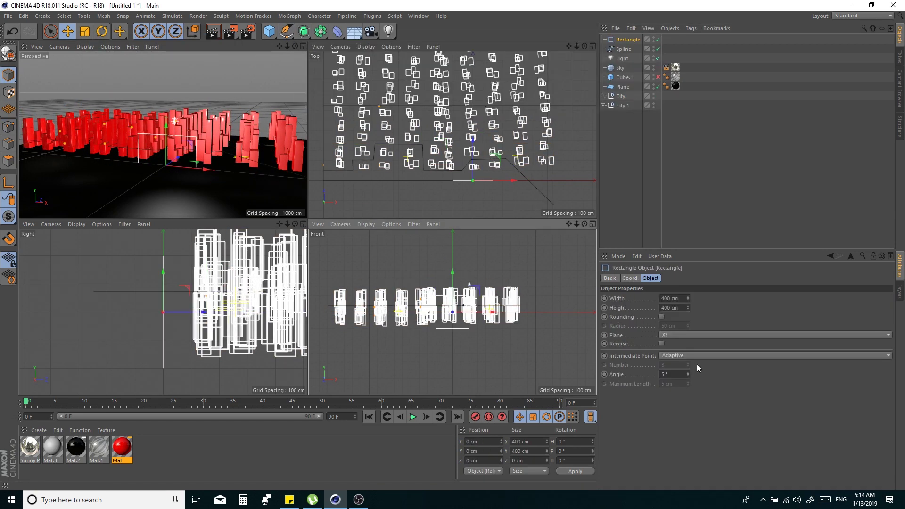
click(304, 31)
alt+click(325, 94)
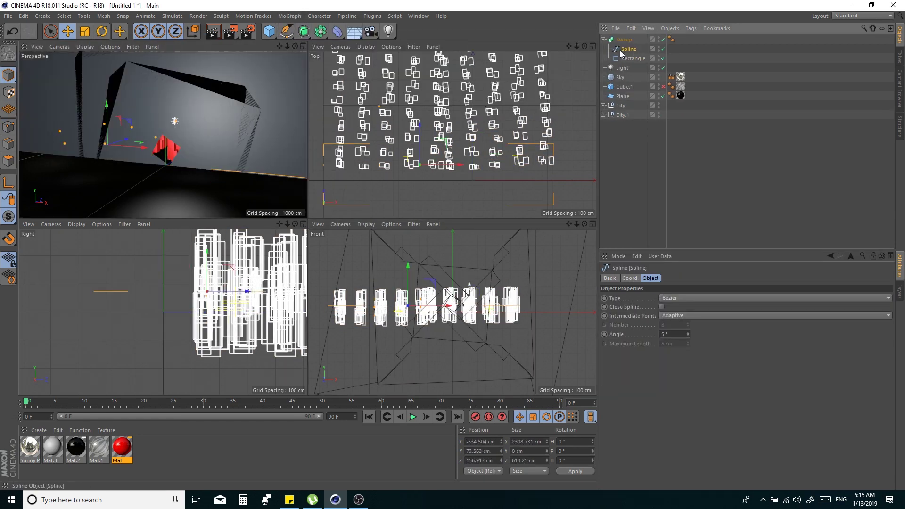
key(F1)
click(633, 48)
key(o)
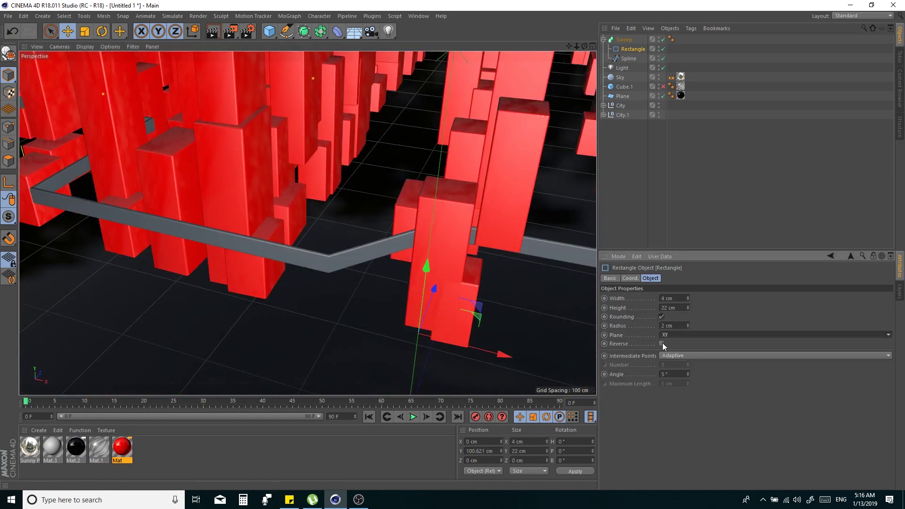
click(623, 39)
drag(689, 336, 689, 358)
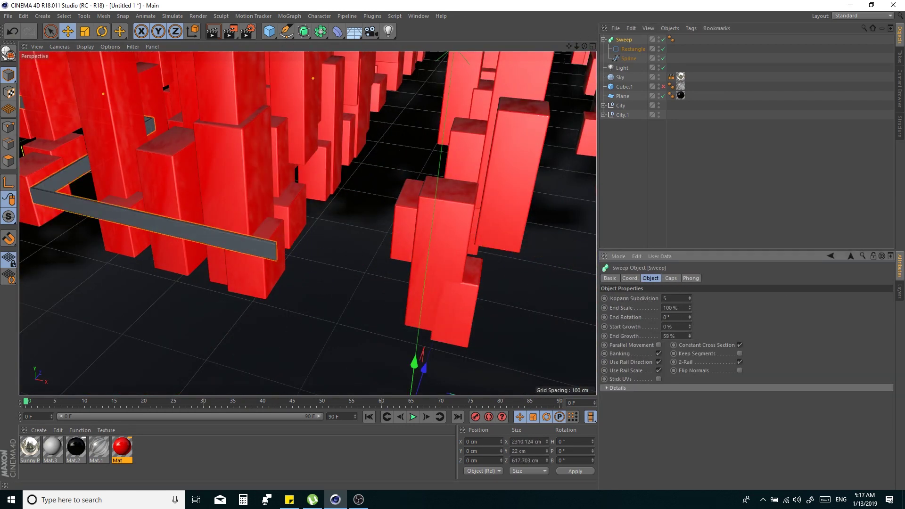
key(ctrl+z)
key(ctrl+z)
- Apply Soft Interpolation to the road path's points to turn corners into curves
key(h)
key(F2)
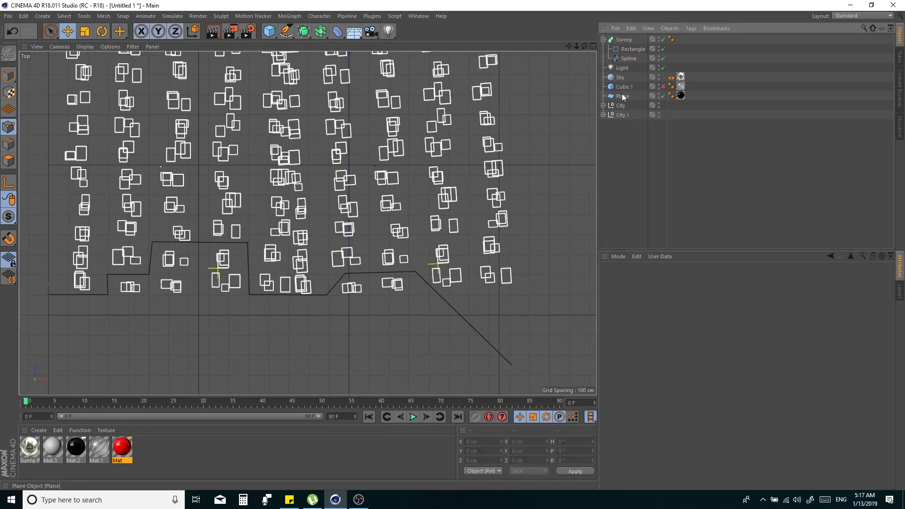
click(627, 58)
click(345, 273)
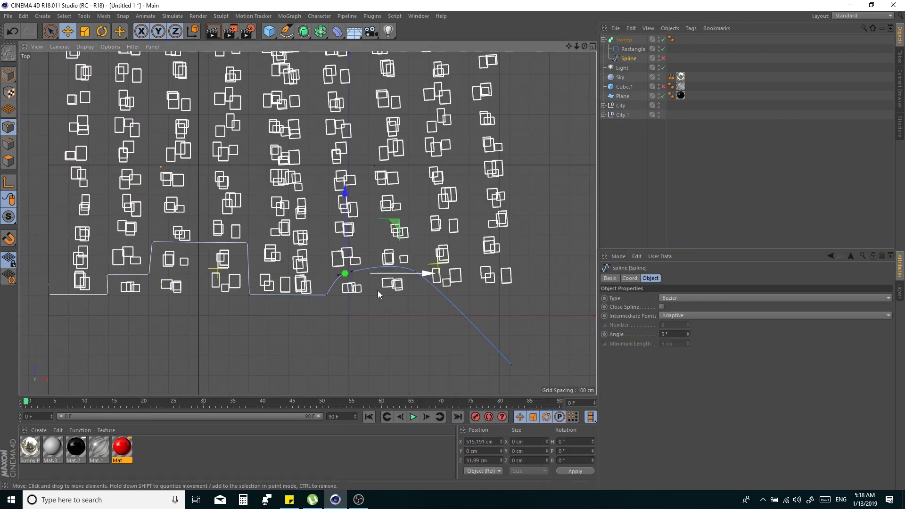
right_click(245, 244)
click(204, 236)
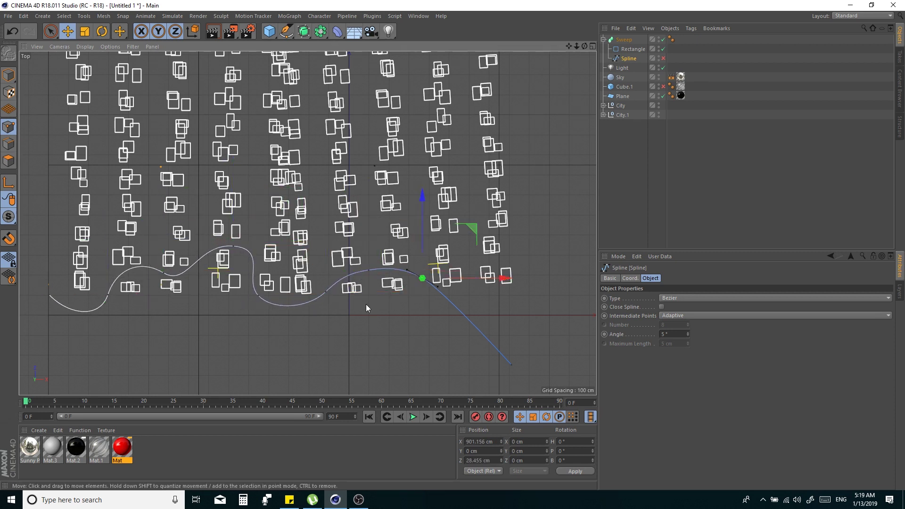
- Apply a new green material Mat.4 to the sweep and rename it riban
key(F1)
key(ctrl+shift+z)
double_click(212, 449)
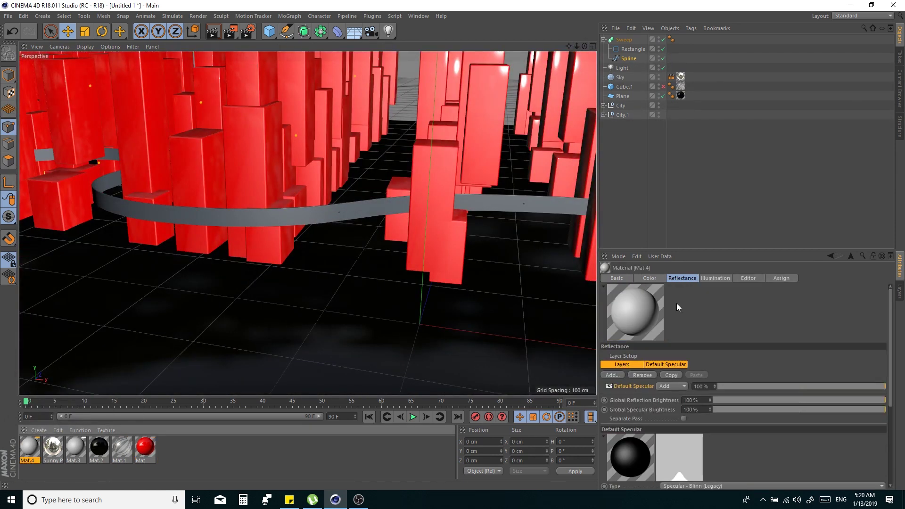
click(746, 380)
drag(28, 446, 623, 40)
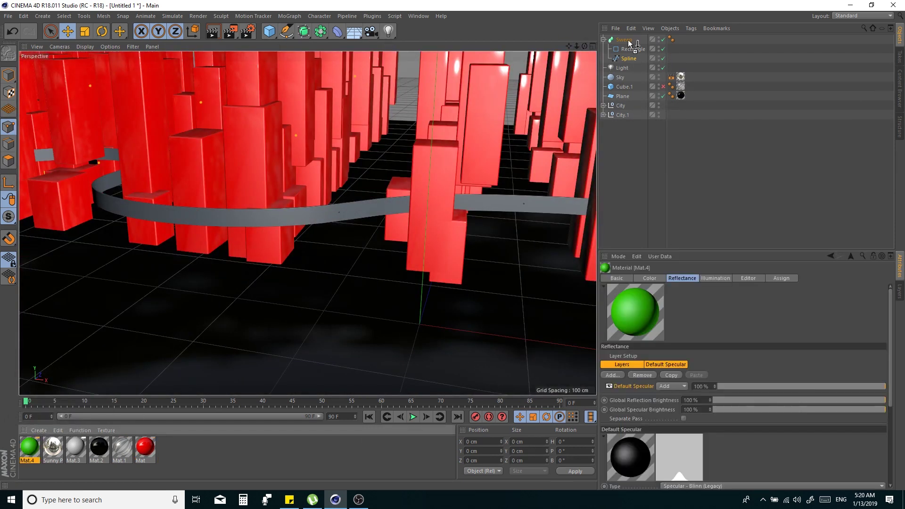
click(603, 39)
double_click(622, 39)
text(riban)
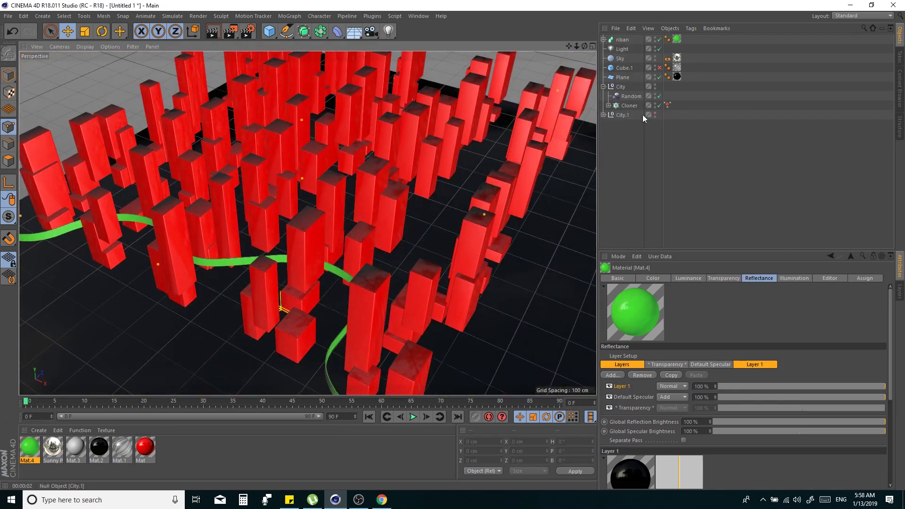
click(642, 114)
- Enable Visibility on the Plain effector so it can hide clones
click(608, 105)
click(632, 114)
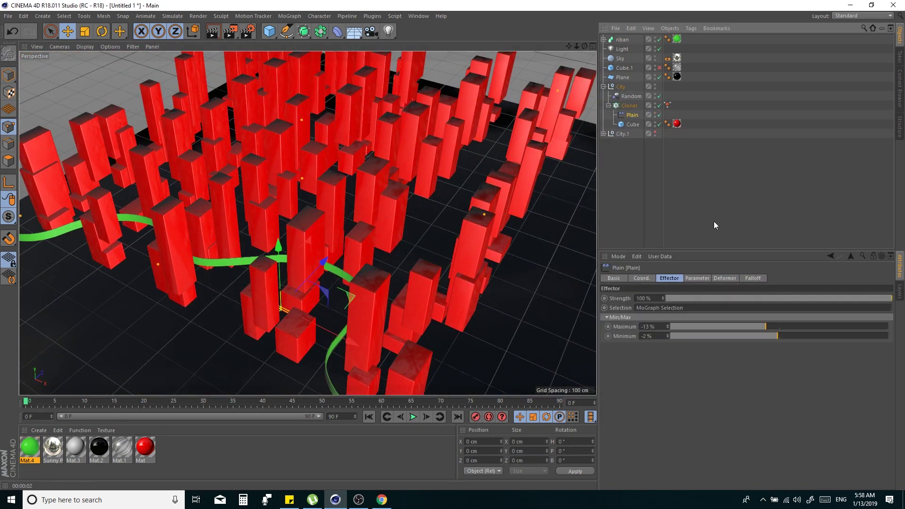
click(709, 422)
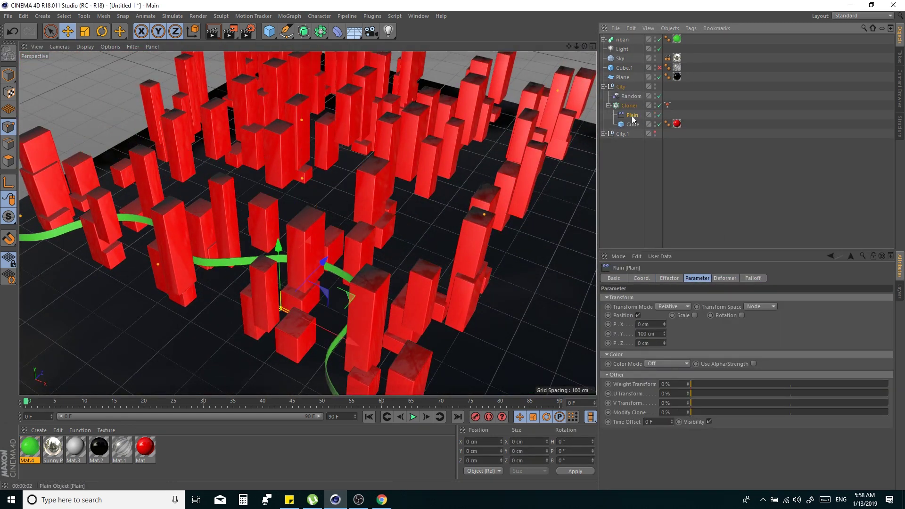
click(667, 105)
click(632, 115)
- Paint the MoGraph Selection over towers along the ribbon to clear the road
click(289, 16)
click(319, 77)
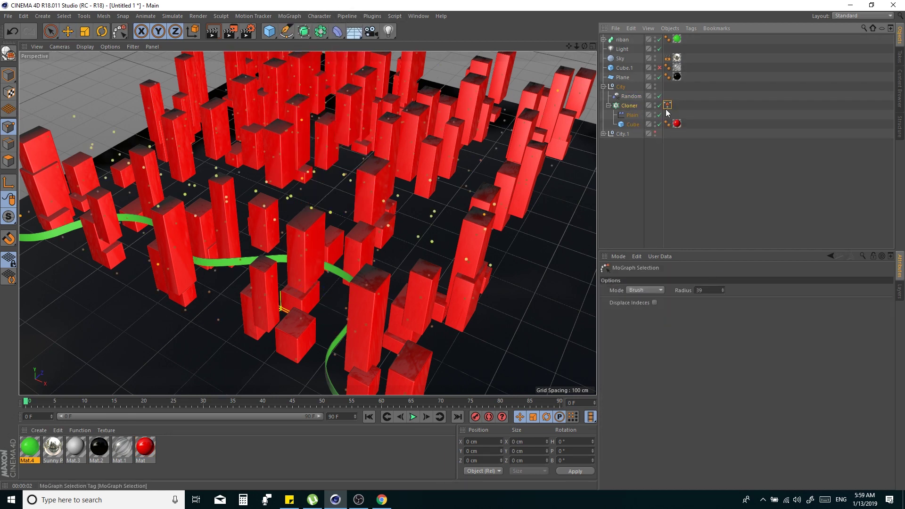
alt+drag(146, 188, 160, 172)
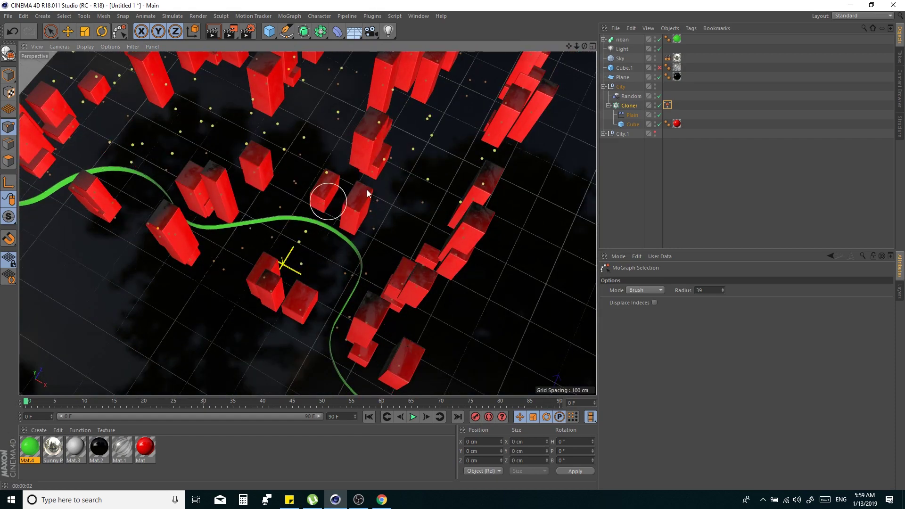
alt+drag(552, 107, 275, 214)
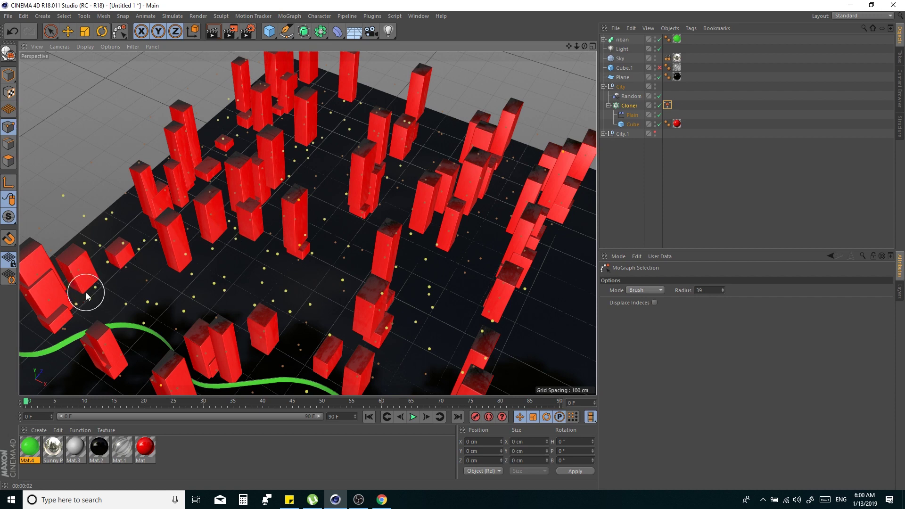
alt+drag(300, 314, 146, 331)
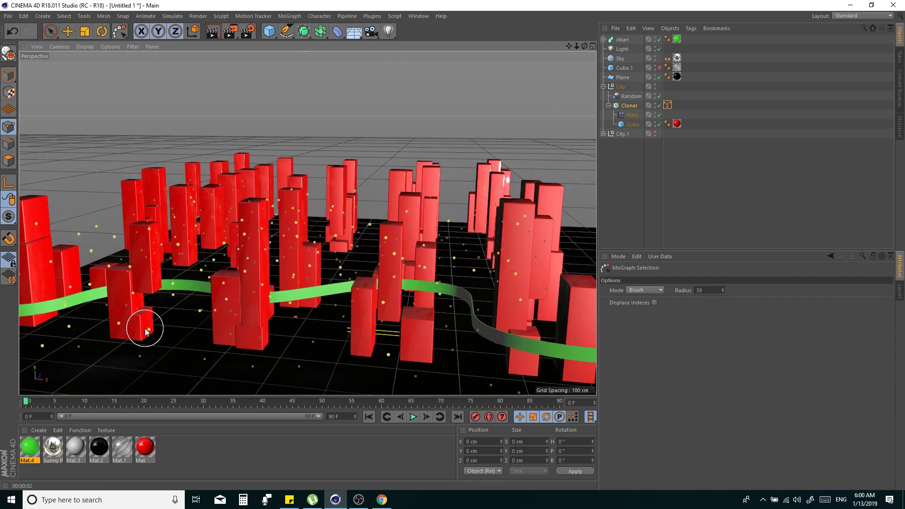
click(689, 196)
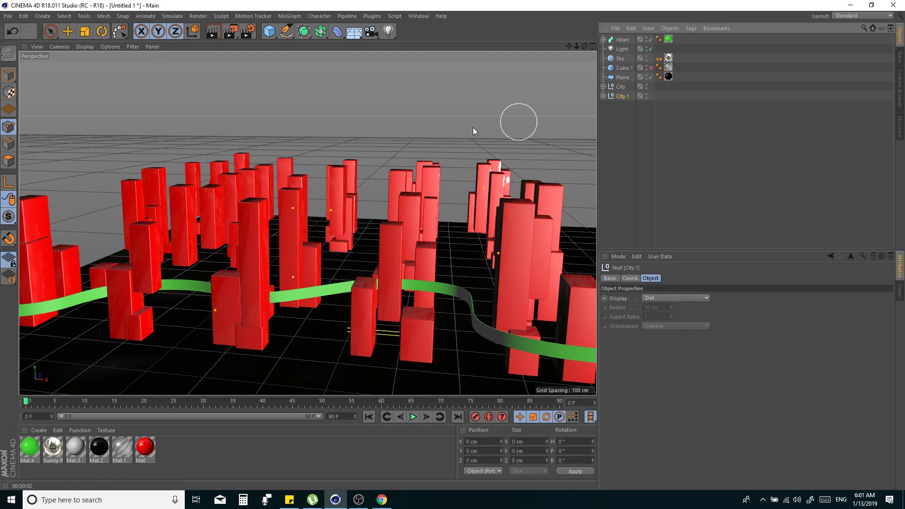
- Lower the Plain effector's Maximum to -13%
scroll(473, 130, down, 5)
drag(417, 279, 500, 283)
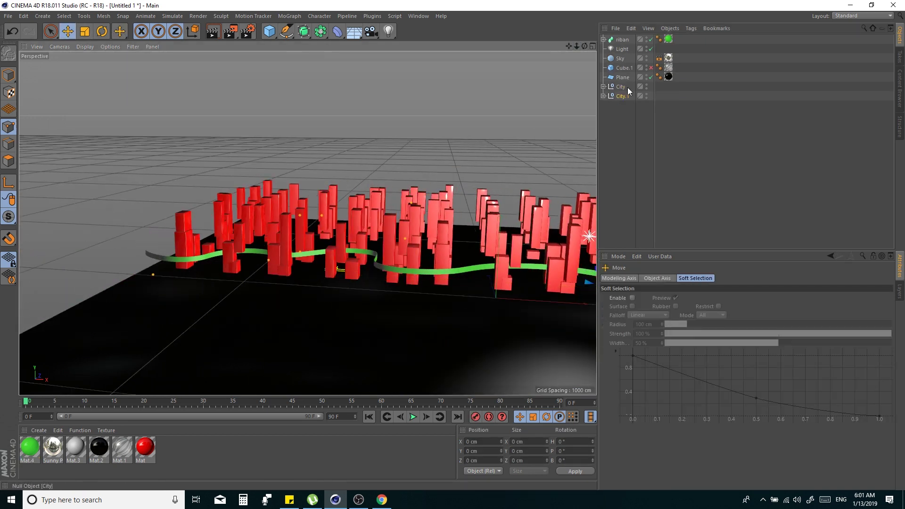
click(603, 87)
click(628, 105)
click(669, 279)
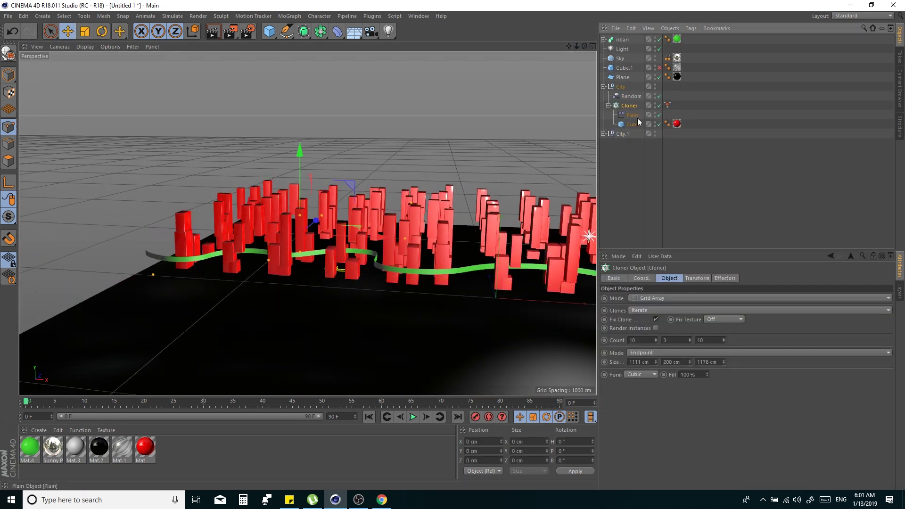
click(637, 117)
drag(771, 328, 754, 327)
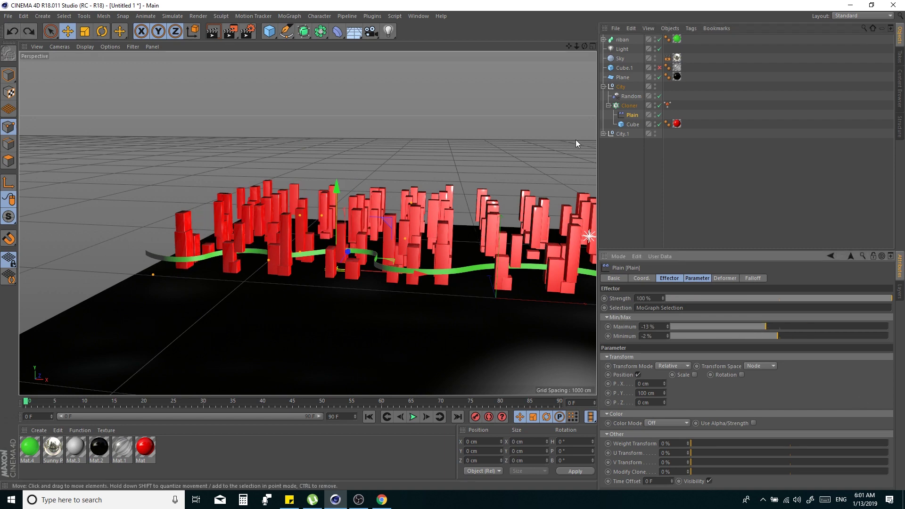
- Add a Floor, raise the riban ribbon just above the ground, and render a preview
alt+drag(576, 139, 471, 141)
click(355, 35)
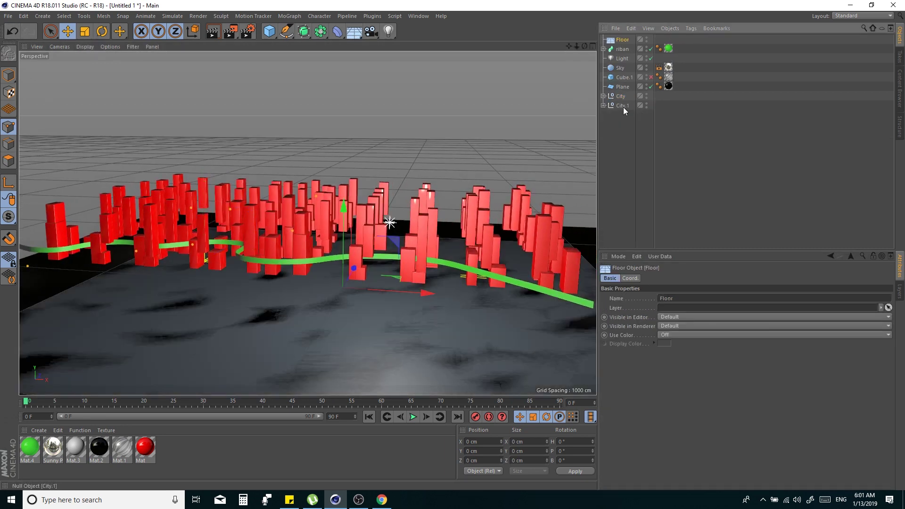
click(622, 77)
drag(344, 208, 349, 188)
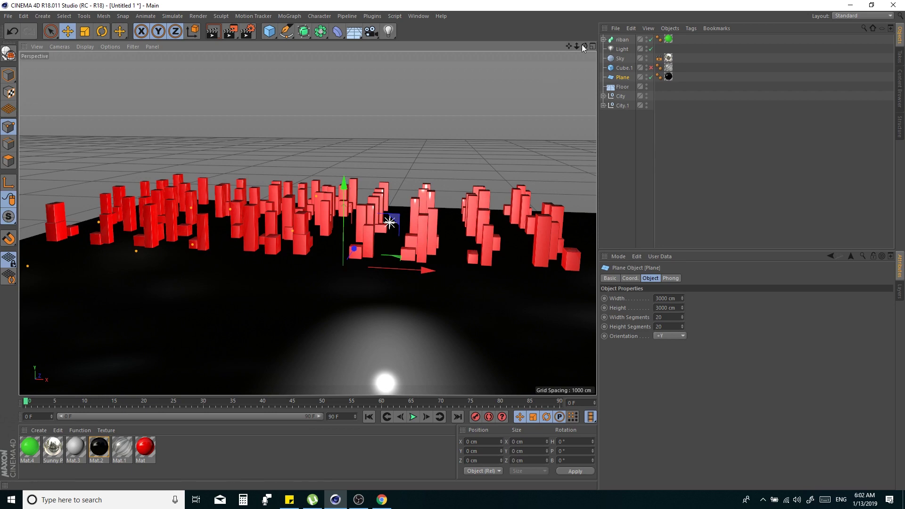
drag(584, 46, 639, 63)
click(621, 39)
drag(338, 221, 340, 207)
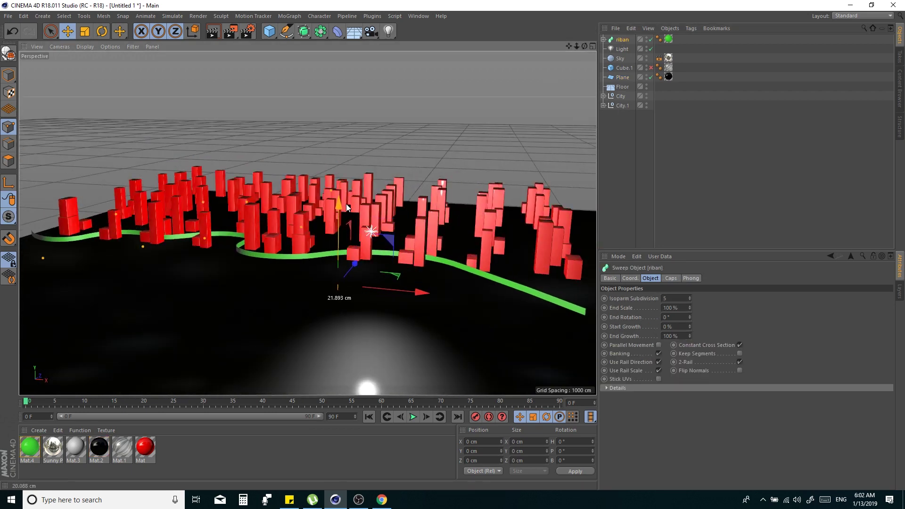
click(213, 32)
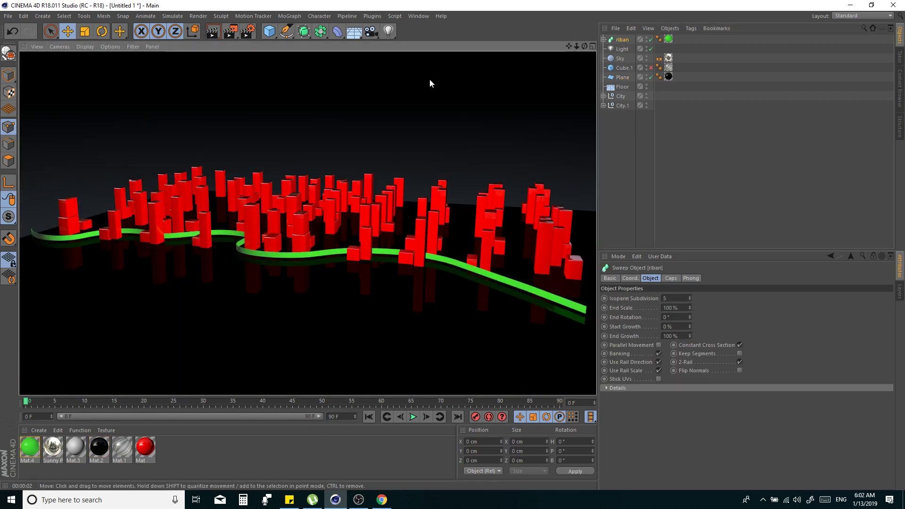
- Change the building material Mat from red to dark grey at 13% brightness
click(96, 450)
drag(799, 399, 702, 399)
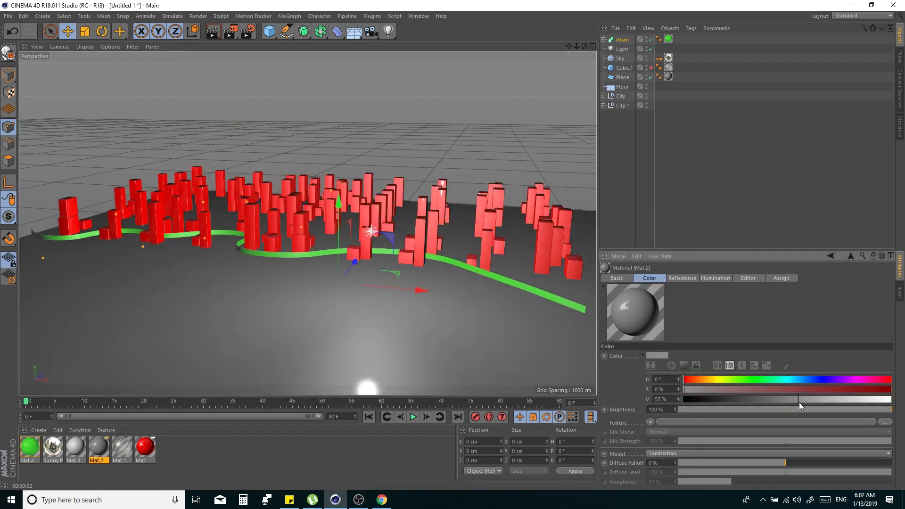
click(422, 225)
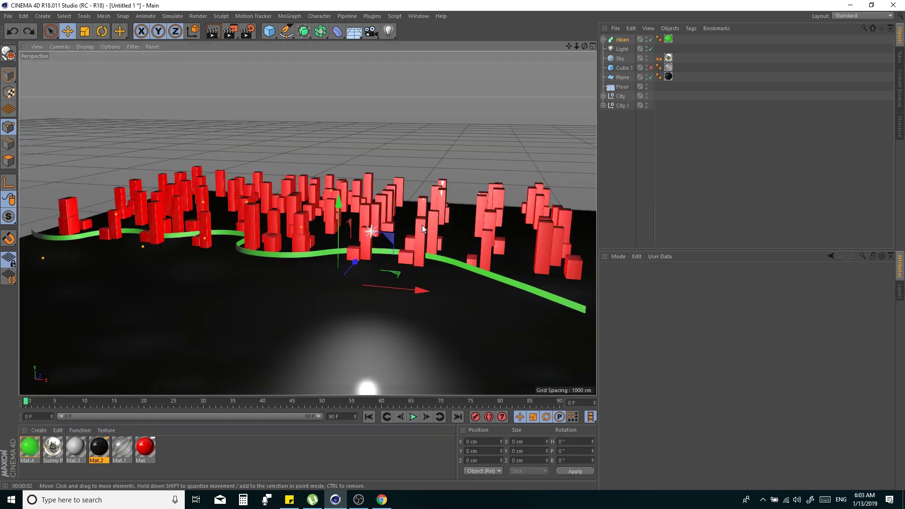
click(213, 31)
click(145, 462)
drag(144, 461, 520, 215)
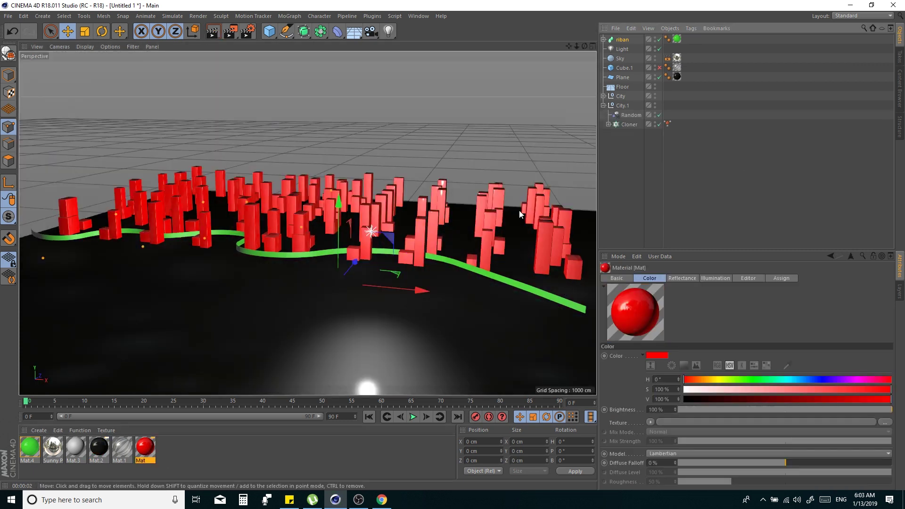
drag(107, 452, 677, 142)
click(213, 31)
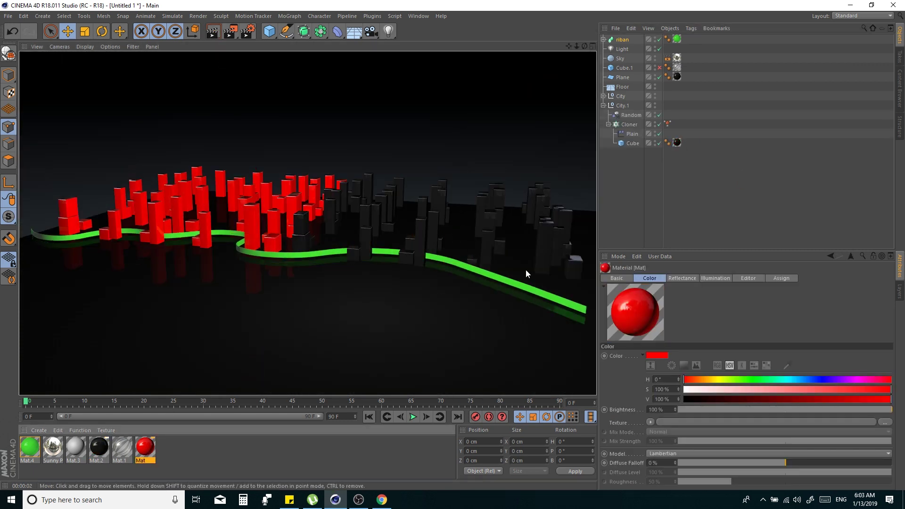
drag(688, 399, 720, 401)
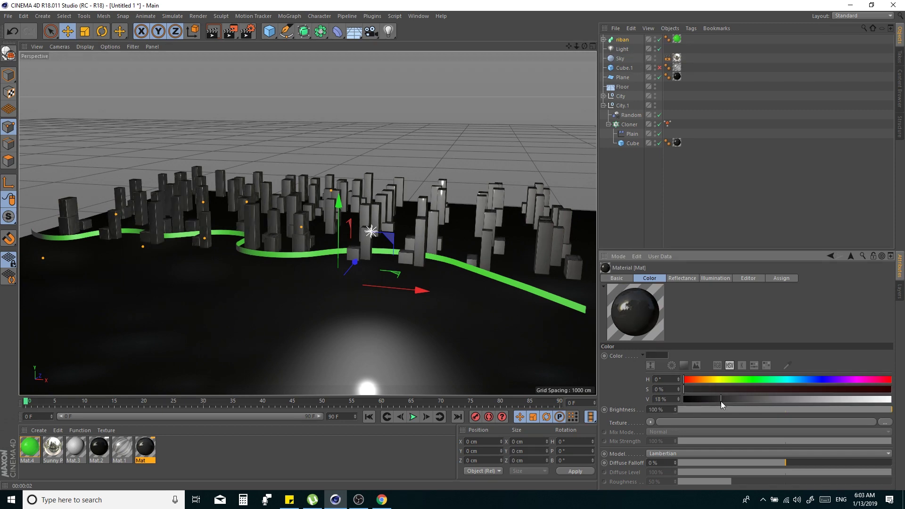
click(213, 31)
- Give the light Shadow Maps (Soft) and raise it high above the city, sliding it along X
click(622, 49)
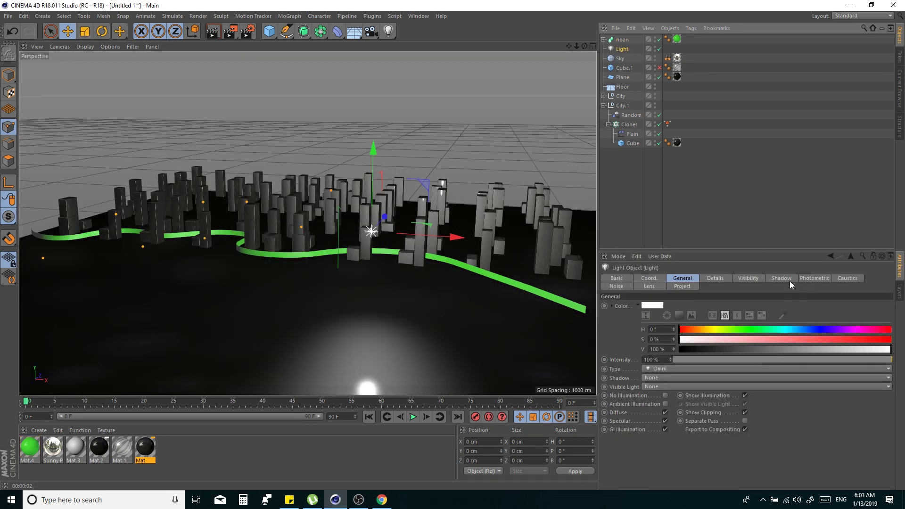
click(780, 278)
click(666, 306)
drag(373, 150, 378, 50)
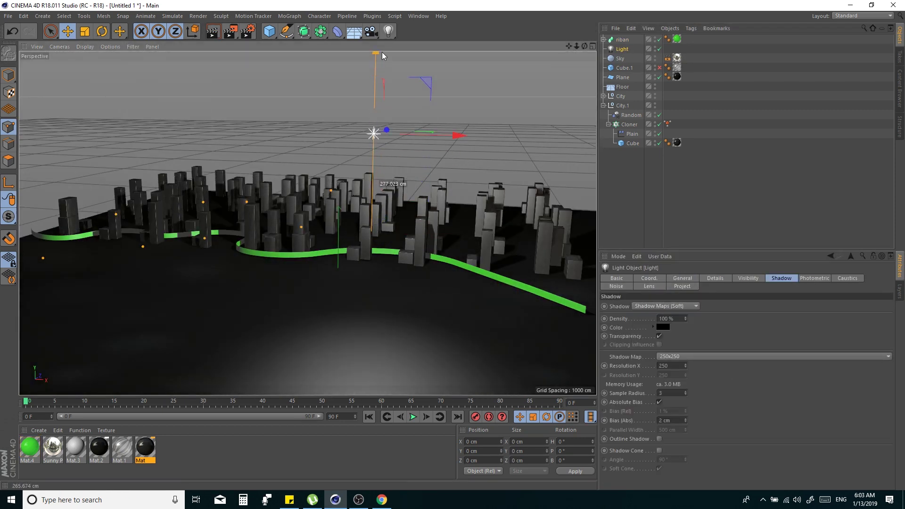
alt+drag(452, 197, 330, 202)
- Orbit to a low angle across the city and preview-render the shadows
mouse_move(308, 135)
mouse_down()
mouse_move(448, 124)
mouse_move(473, 142)
mouse_move(379, 116)
mouse_up()
scroll(448, 124, down, 5)
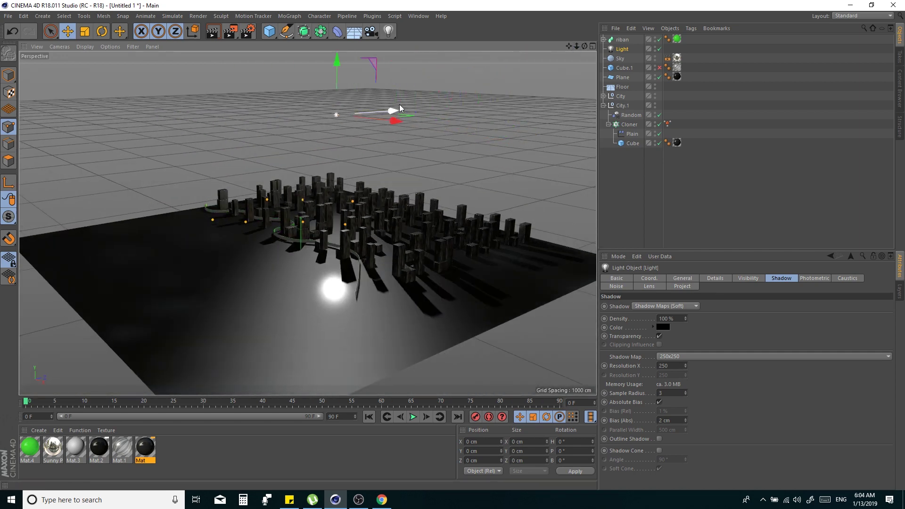
scroll(308, 223, up, 5)
alt+drag(308, 223, 309, 188)
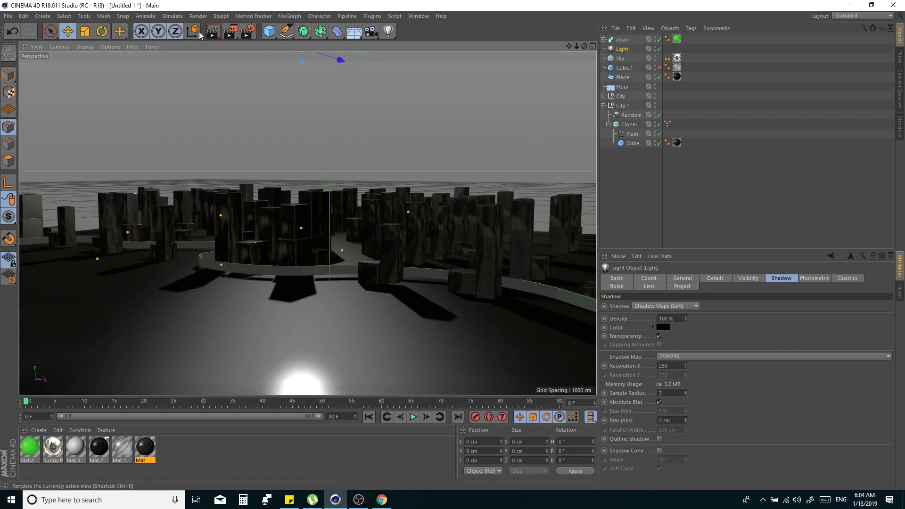
key(ctrl+r)
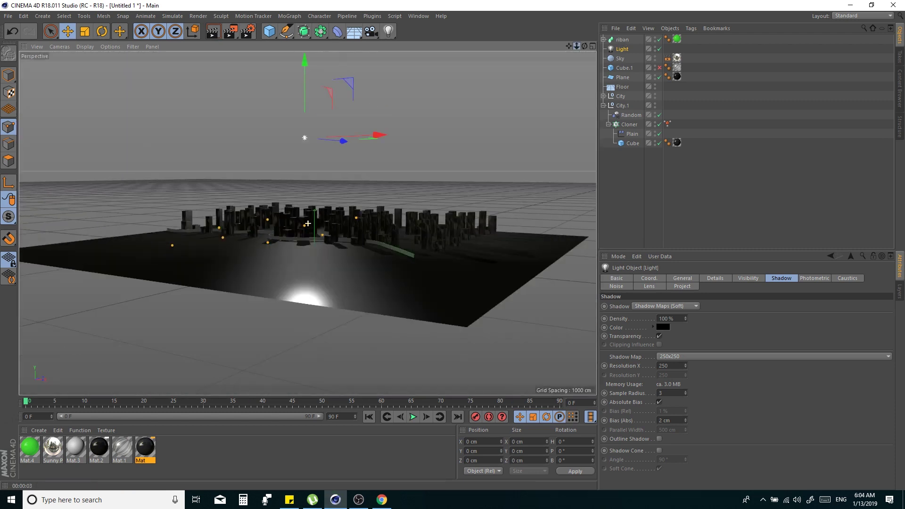
- Add a second light, Light.1, shifted left, and preview-render the lighting from a higher angle
mouse_move(436, 163)
ctrl+mouse_down()
mouse_move(266, 144)
mouse_move(388, 230)
ctrl+mouse_up()
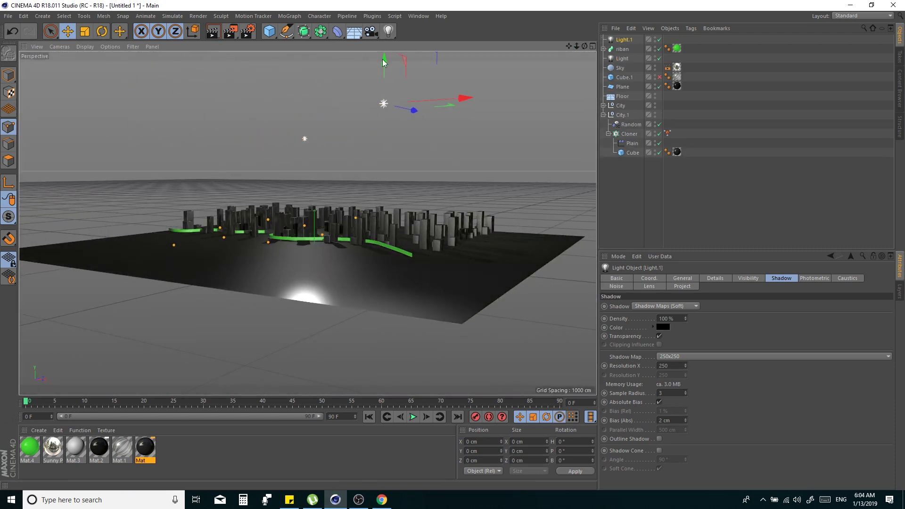
drag(438, 251, 337, 251)
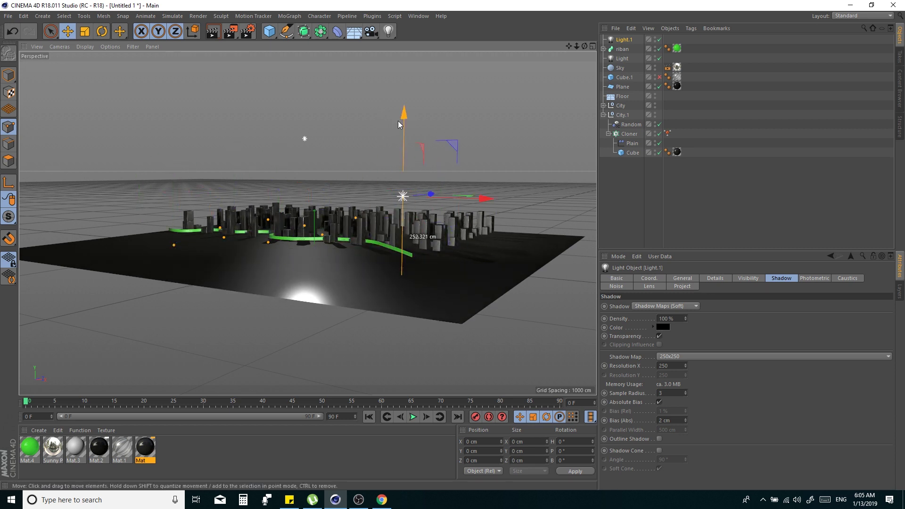
drag(576, 45, 608, 47)
click(213, 31)
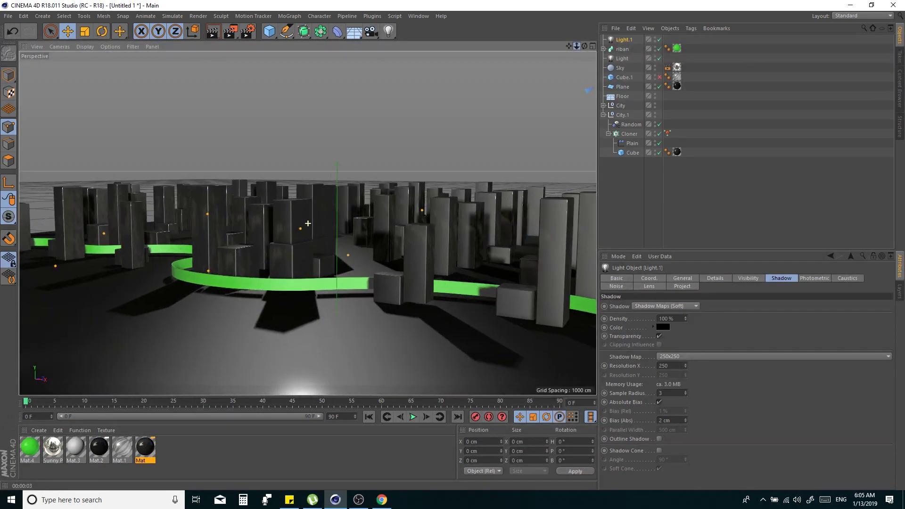
alt+drag(307, 223, 282, 165)
click(213, 31)
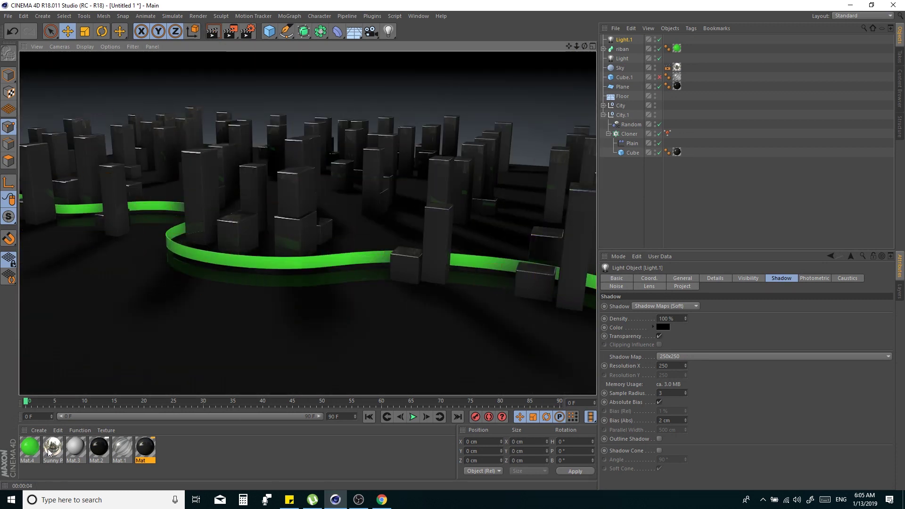
click(30, 447)
click(723, 278)
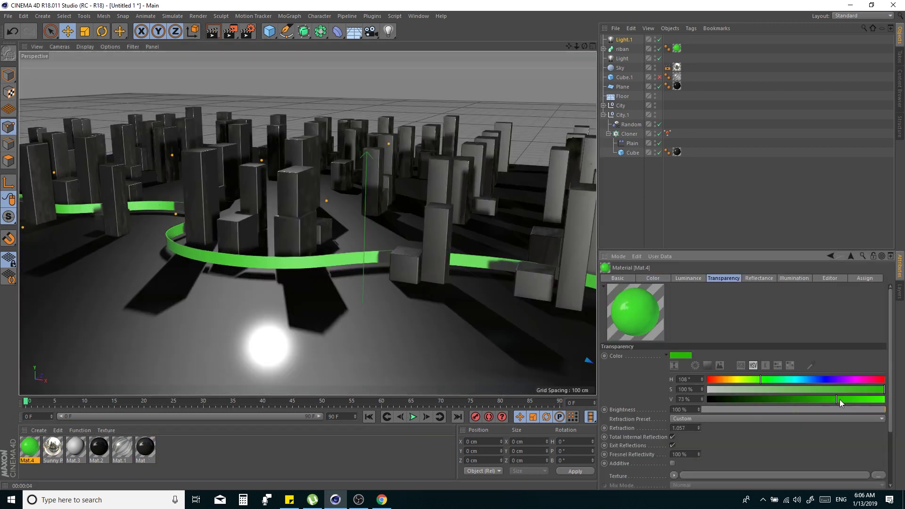
- Set the ribbon material's Refraction Preset to Glass and preview the ribbon
click(881, 419)
click(688, 314)
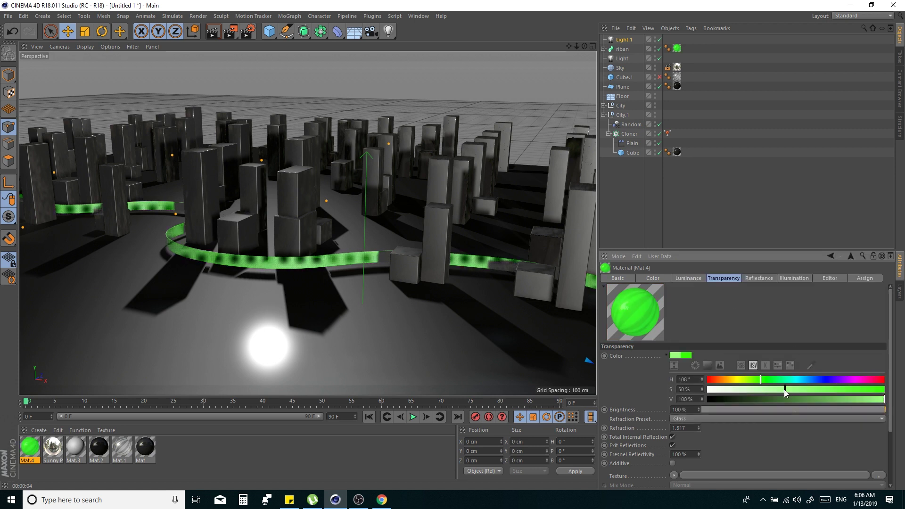
click(759, 278)
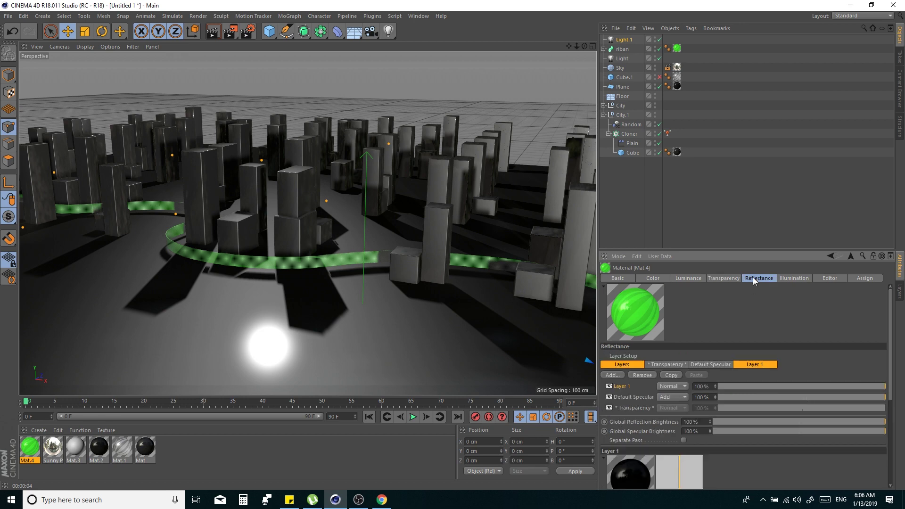
scroll(701, 429, down, 3)
click(212, 32)
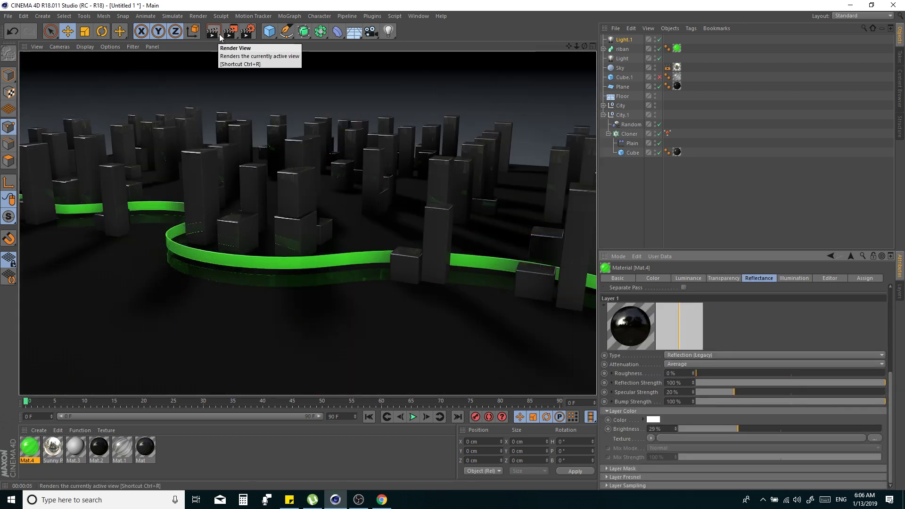
- Adjust the transparency colour to a fully saturated, brighter green
click(723, 278)
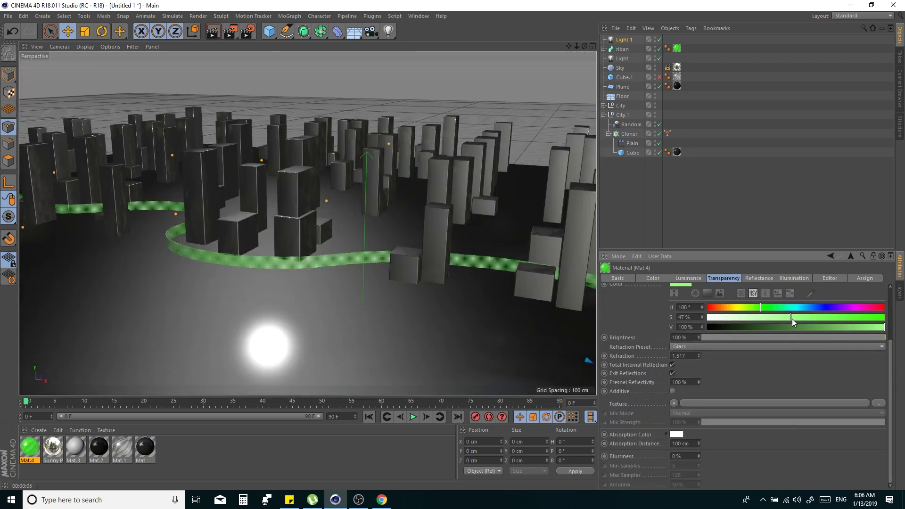
scroll(886, 379, up, 3)
drag(778, 389, 749, 392)
click(212, 32)
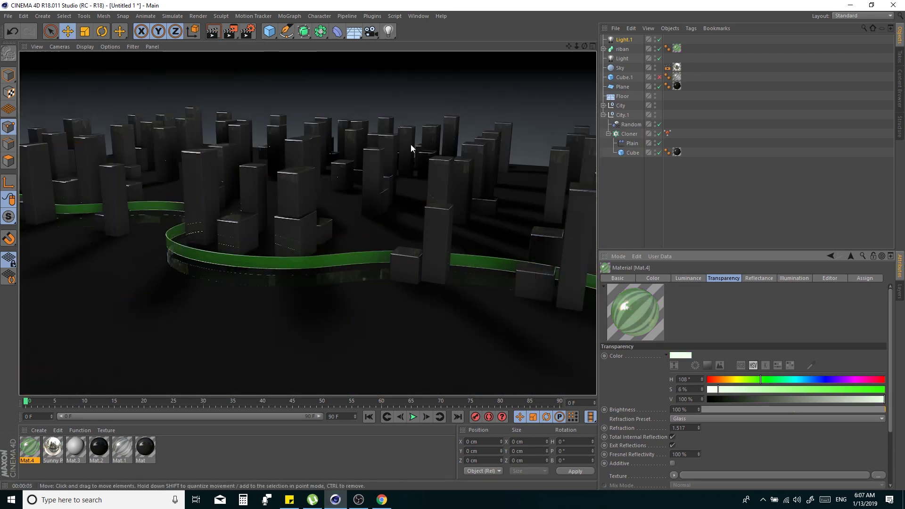
drag(867, 389, 885, 403)
drag(826, 401, 855, 400)
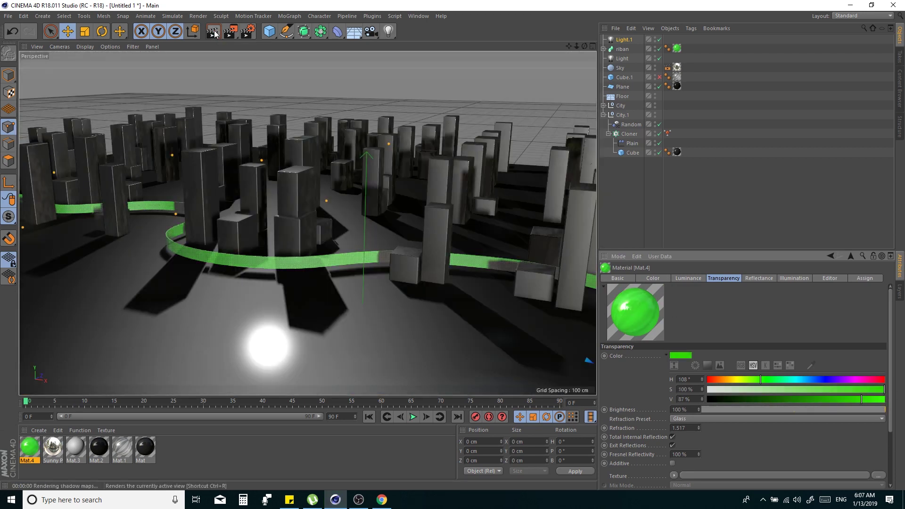
- Lower the reflectance layer brightness to 48%, preview it, and move riban to the hierarchy bottom
click(758, 278)
scroll(801, 401, down, 5)
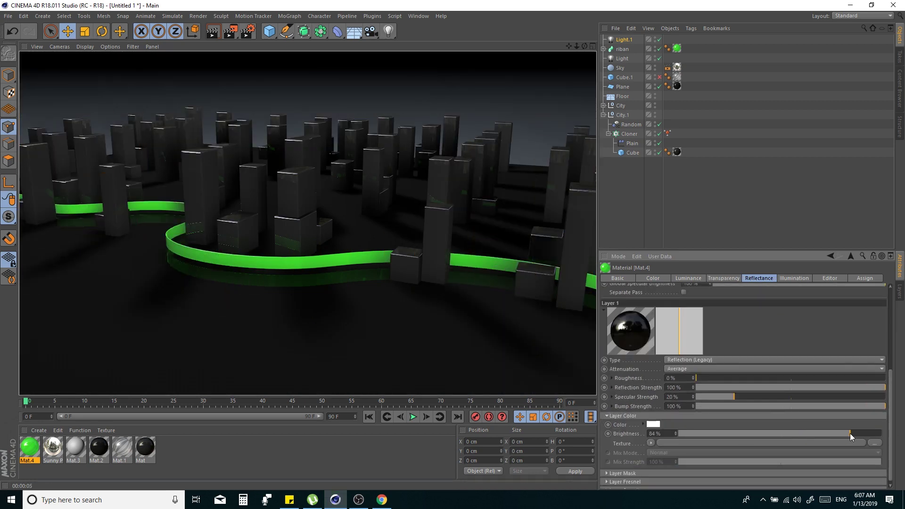
drag(850, 433, 777, 438)
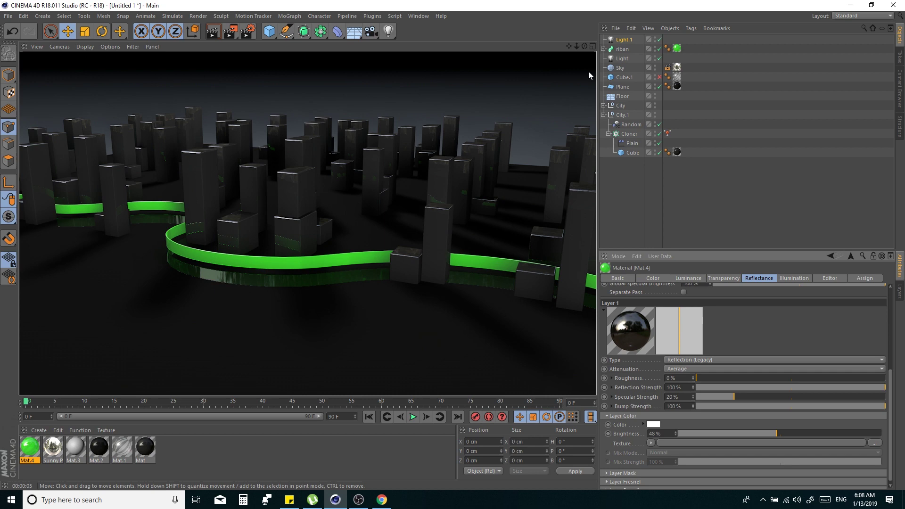
drag(584, 46, 589, 29)
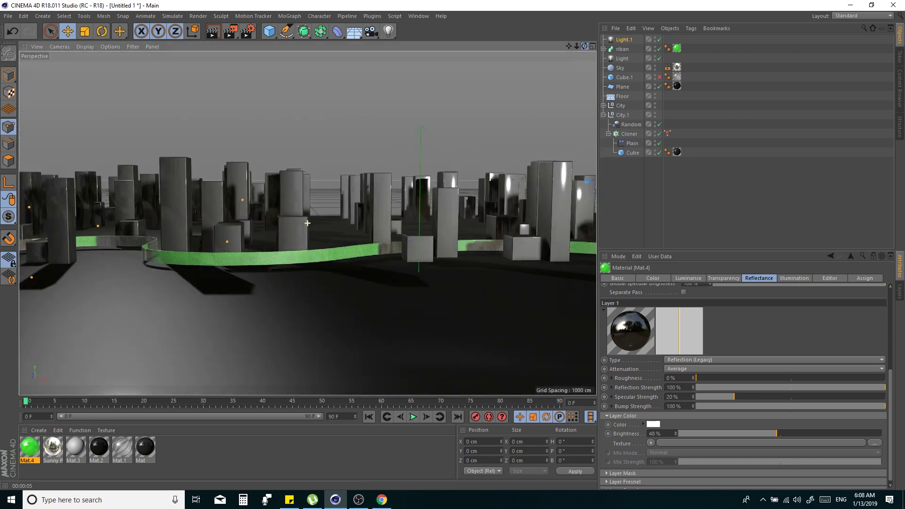
click(213, 32)
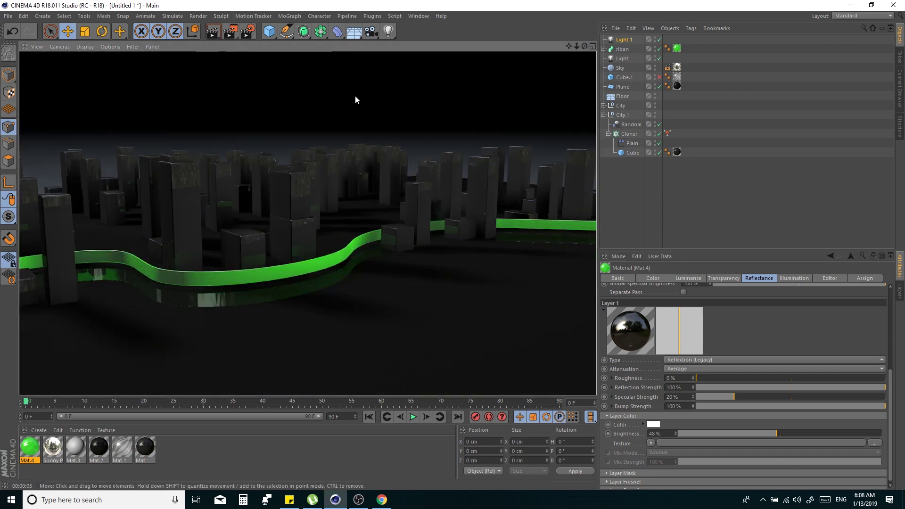
drag(622, 49, 639, 140)
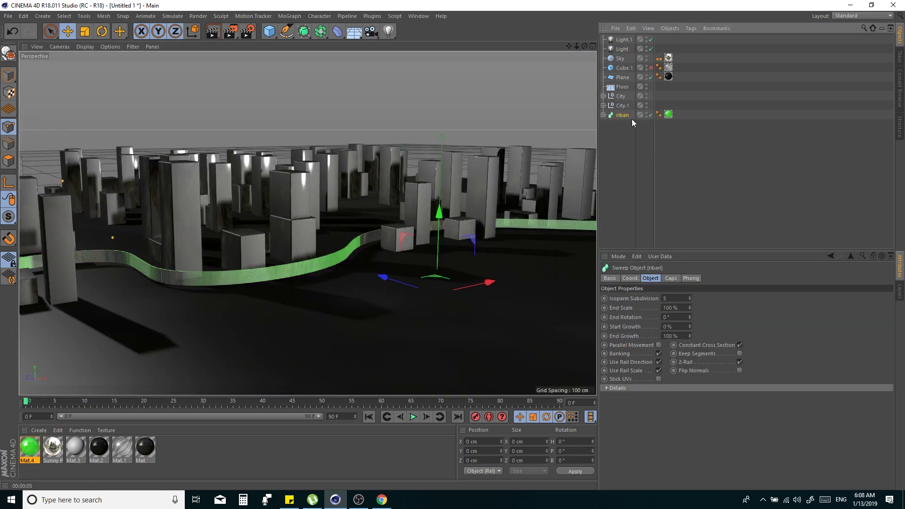
- Duplicate the ribbon as riban.1, raised slightly, and copy the green material as Mat.5
ctrl+drag(438, 212, 440, 196)
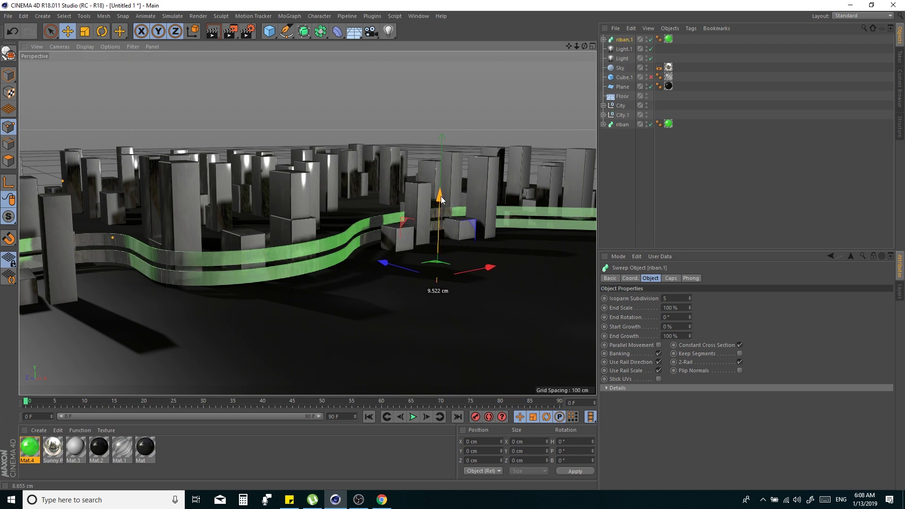
ctrl+drag(30, 446, 174, 444)
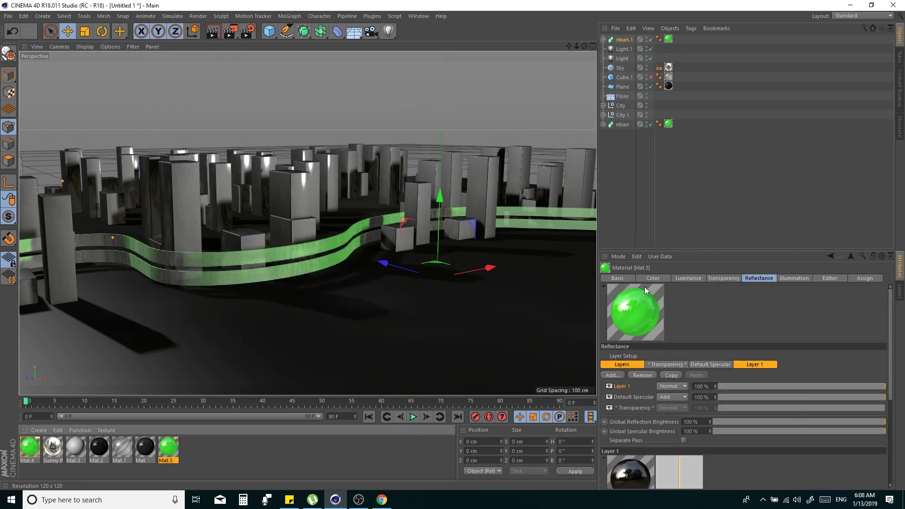
click(653, 278)
click(685, 380)
drag(687, 380, 744, 380)
click(693, 399)
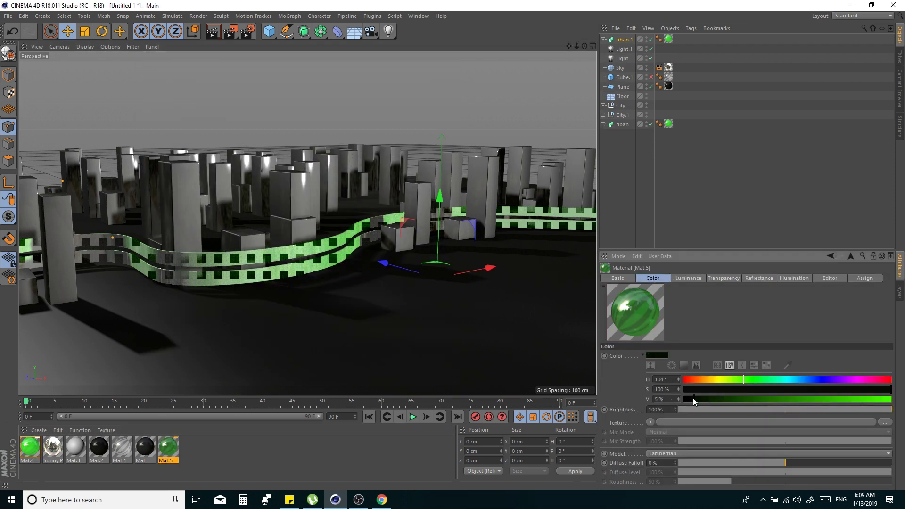
- Set Mat.5's transparency colour to white, apply it to riban.1, and render a preview
click(721, 280)
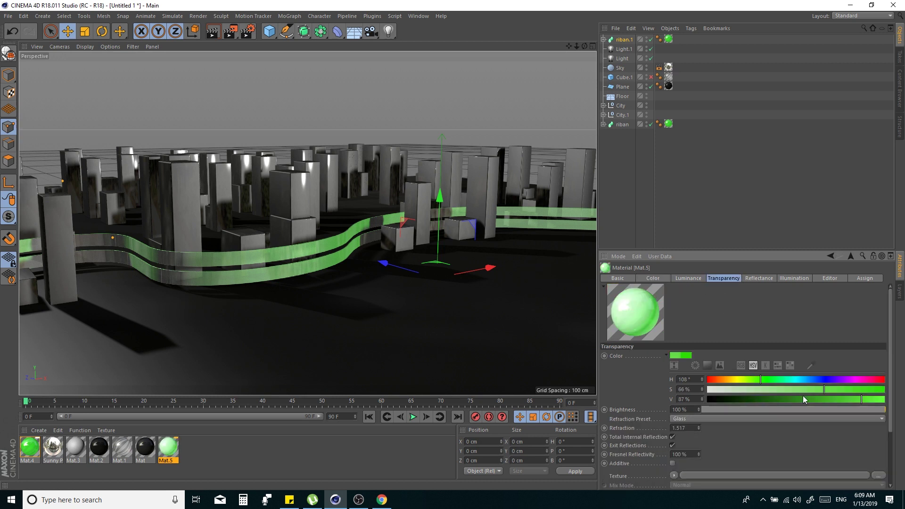
drag(549, 228, 656, 92)
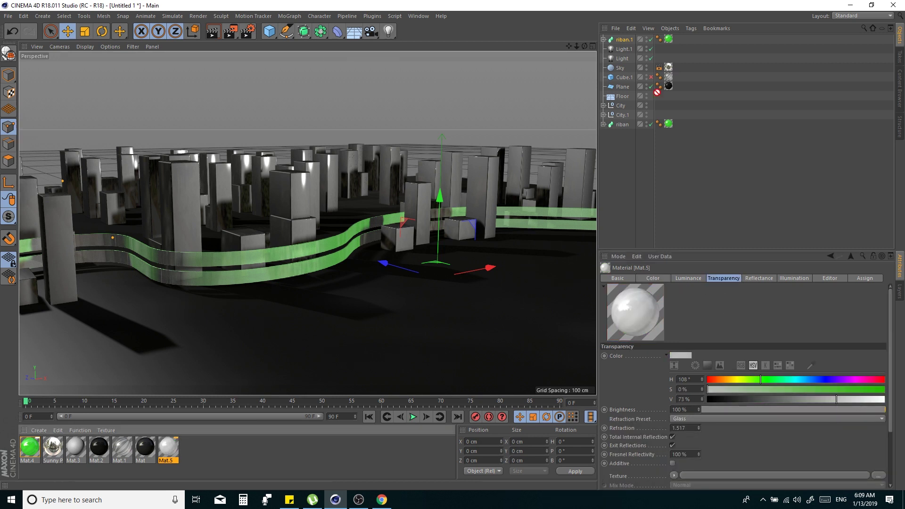
drag(672, 44, 672, 45)
key(ctrl+r)
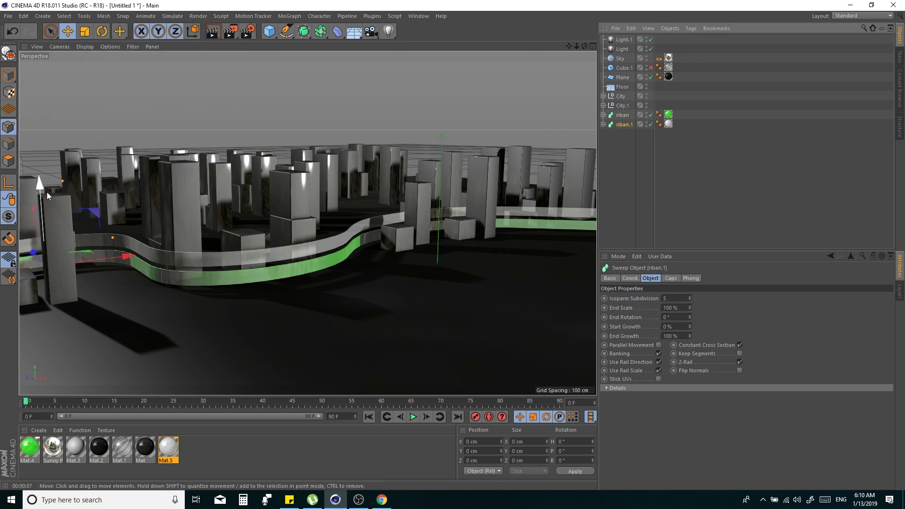
- Orbit to a low view of the green and white ribbons and render a preview
alt+drag(46, 191, 83, 194)
drag(584, 46, 589, 50)
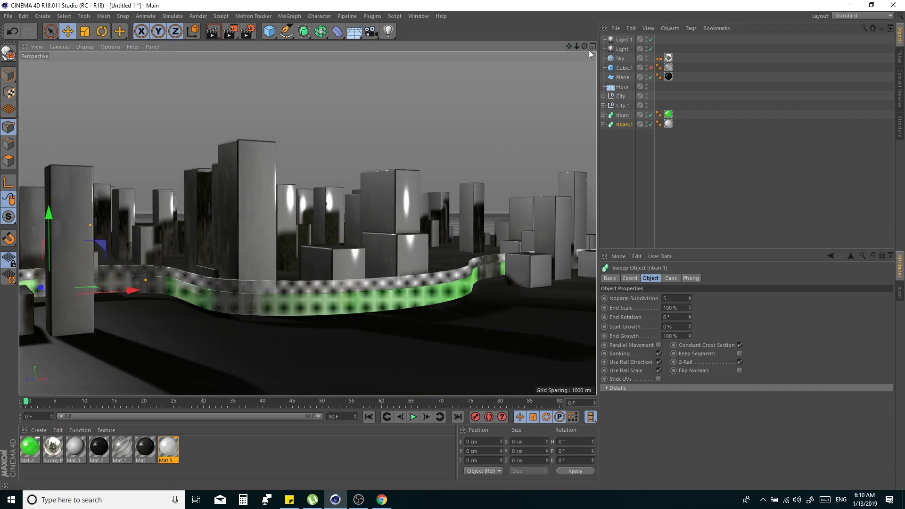
click(213, 32)
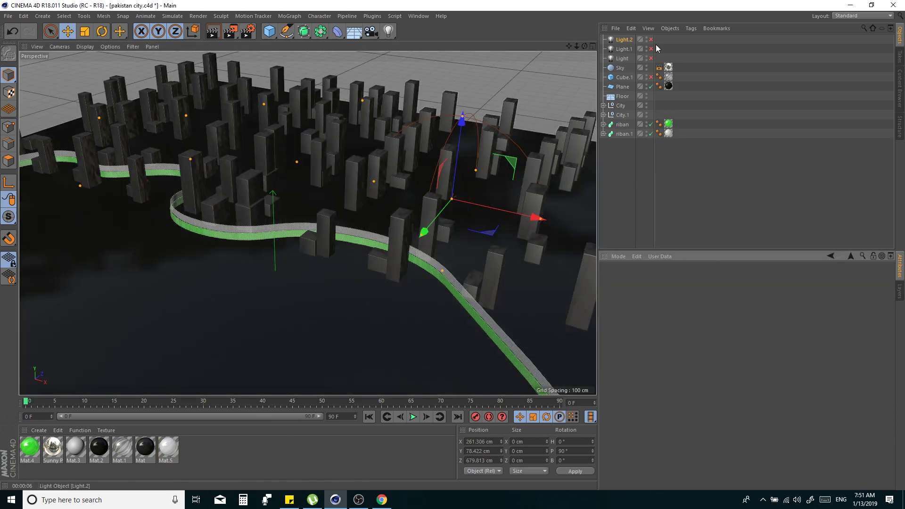
click(651, 48)
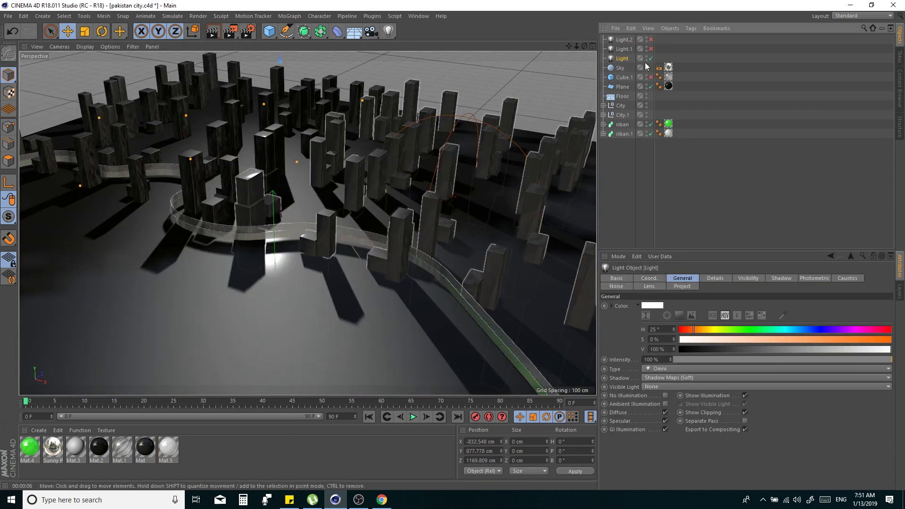
- Enable Light.2 and review its visibility, shadow, detail and falloff settings
click(652, 42)
click(650, 40)
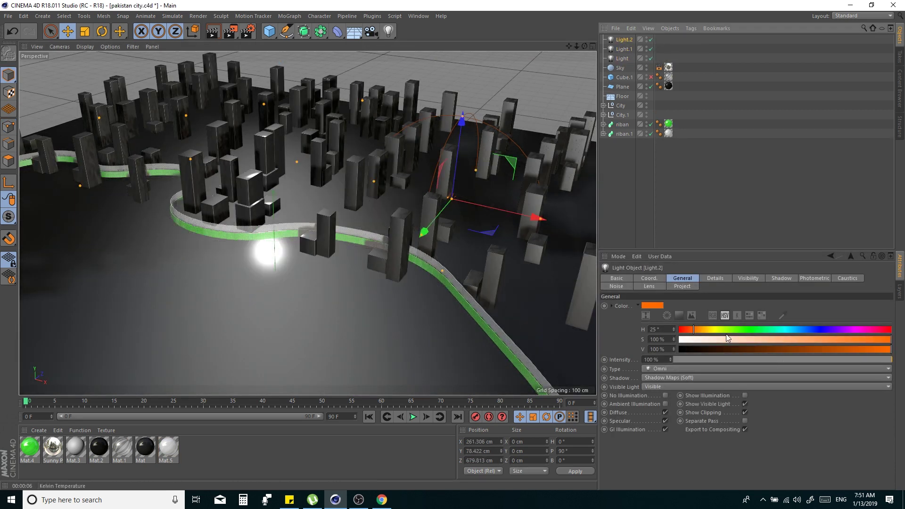
click(753, 278)
click(785, 278)
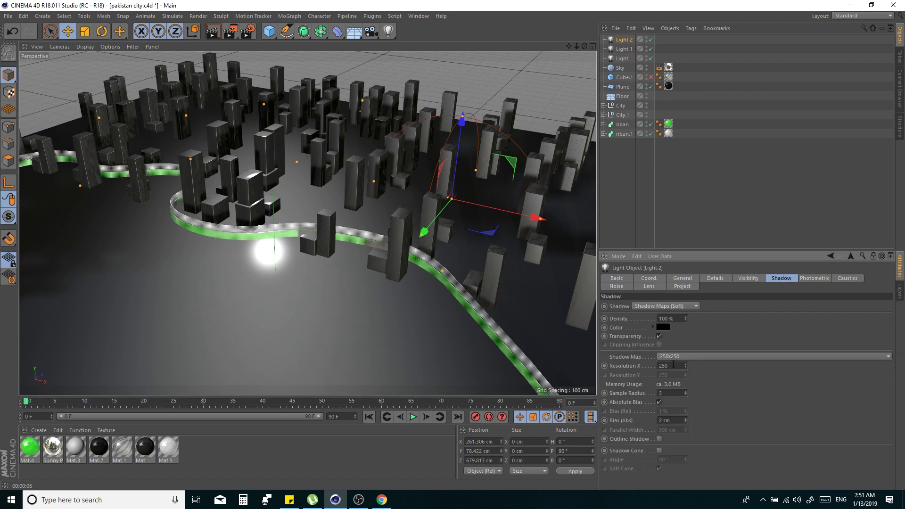
click(691, 329)
click(715, 278)
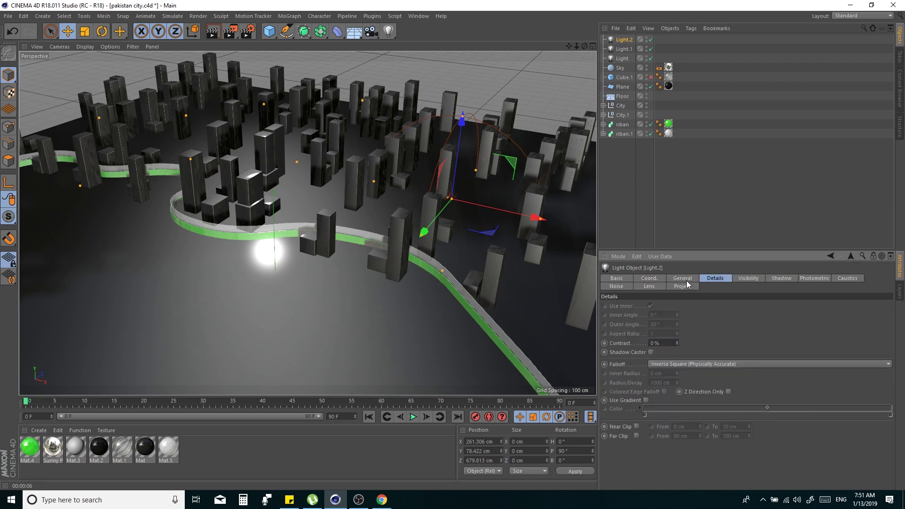
click(714, 364)
click(736, 384)
click(682, 278)
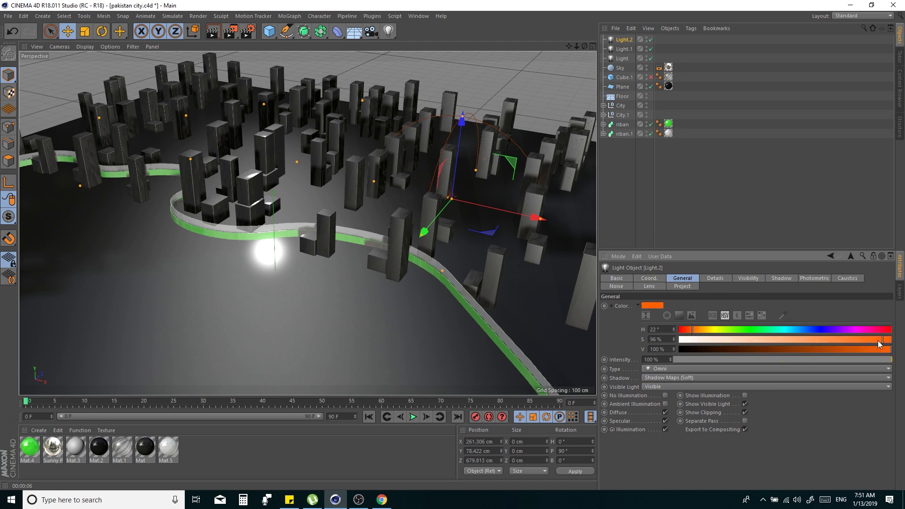
- Place orange light copies Light.3 and Light.4 among the towers and preview the glow
ctrl+drag(472, 215, 377, 202)
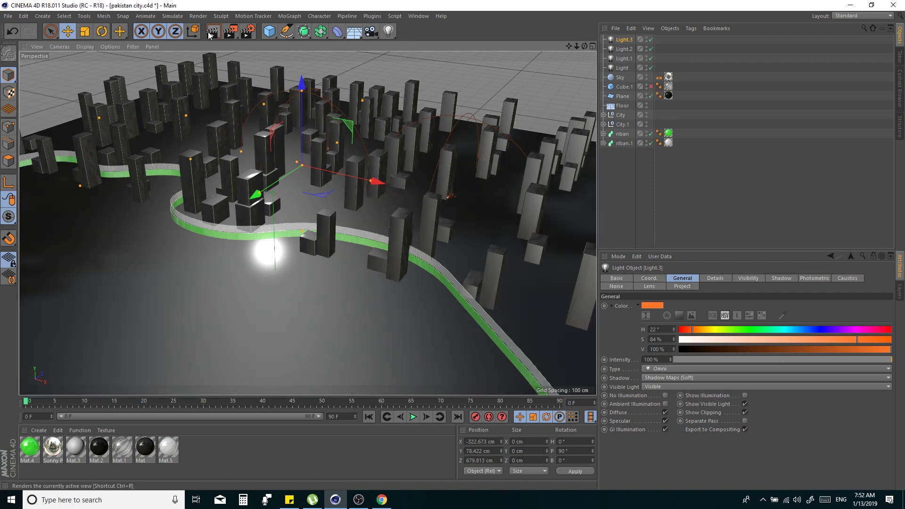
click(212, 31)
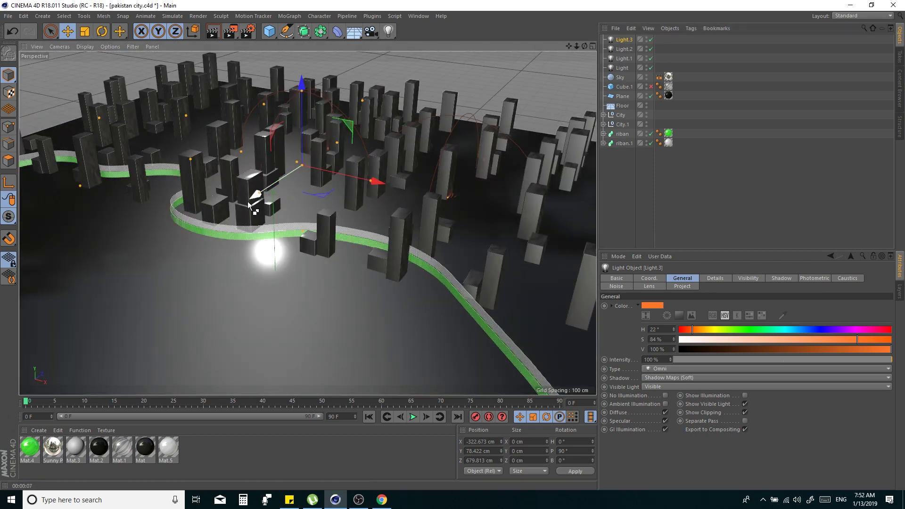
drag(208, 172, 88, 176)
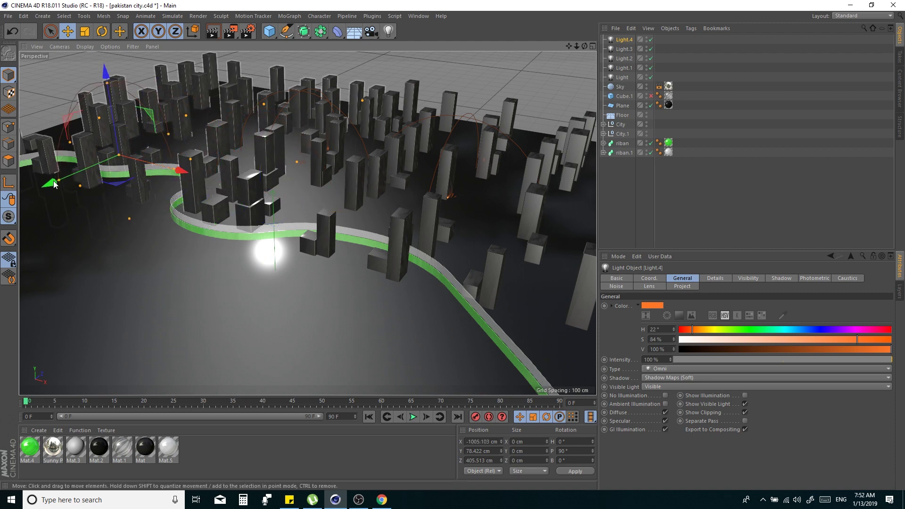
drag(202, 158, 198, 157)
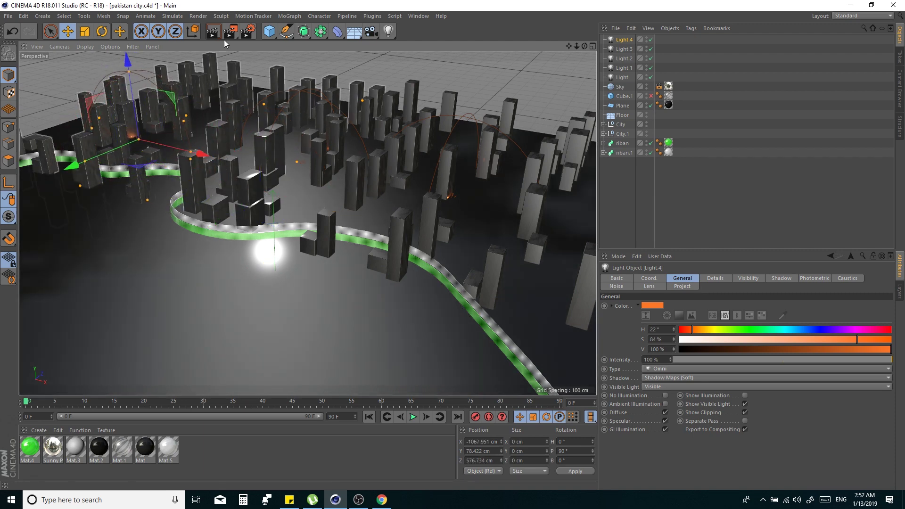
click(211, 34)
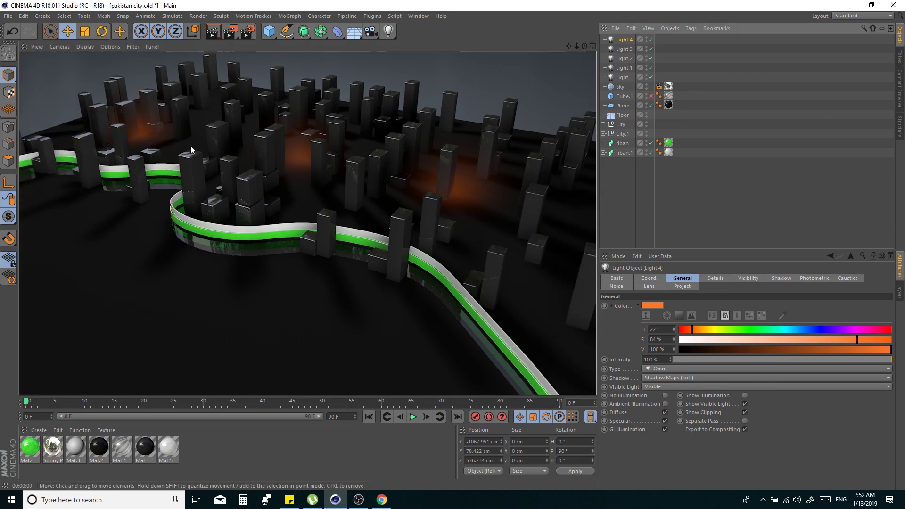
click(87, 162)
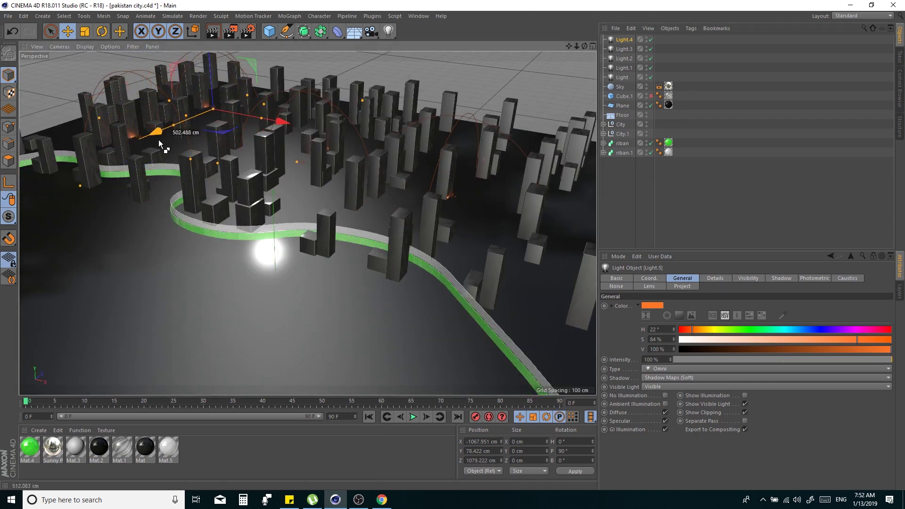
- Copy the orange light and position Light.8 and Light.9 among the buildings
ctrl+drag(159, 144, 425, 181)
drag(440, 142, 606, 166)
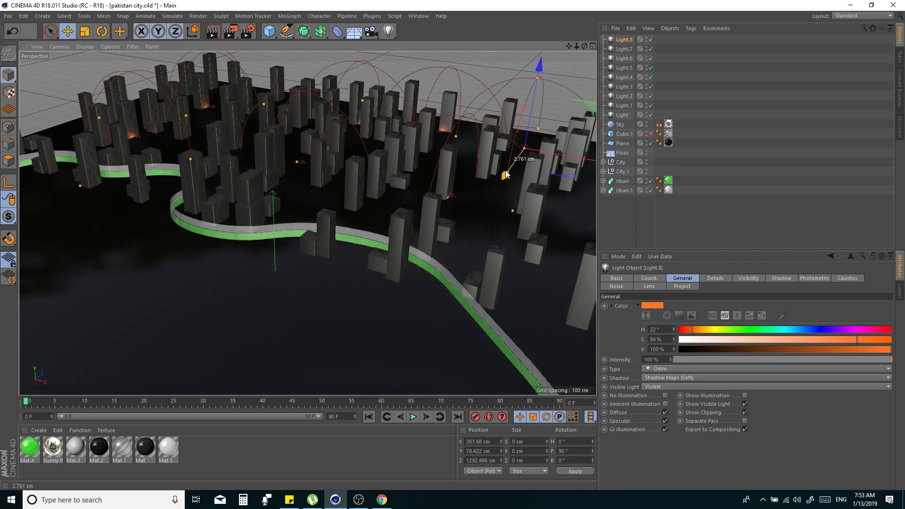
mouse_move(505, 175)
mouse_down()
mouse_move(570, 149)
mouse_move(570, 47)
mouse_move(456, 169)
mouse_move(471, 194)
mouse_up()
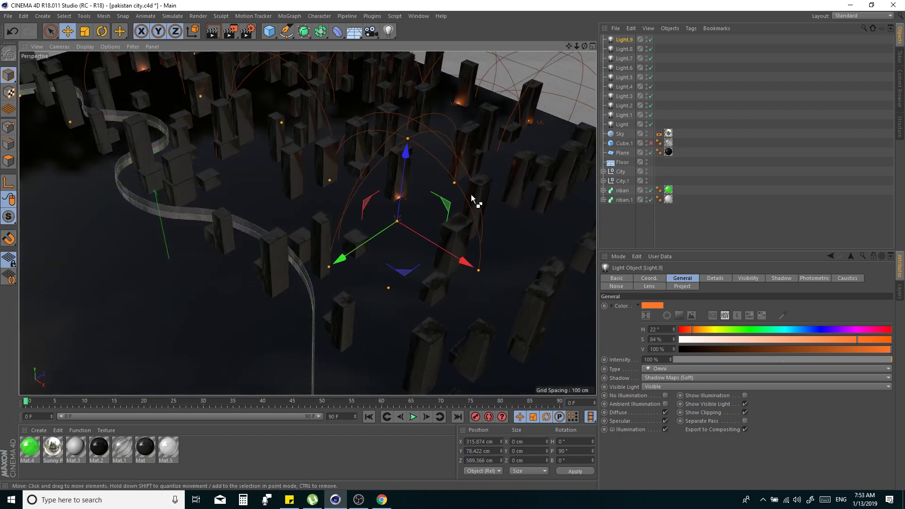
drag(439, 244, 304, 192)
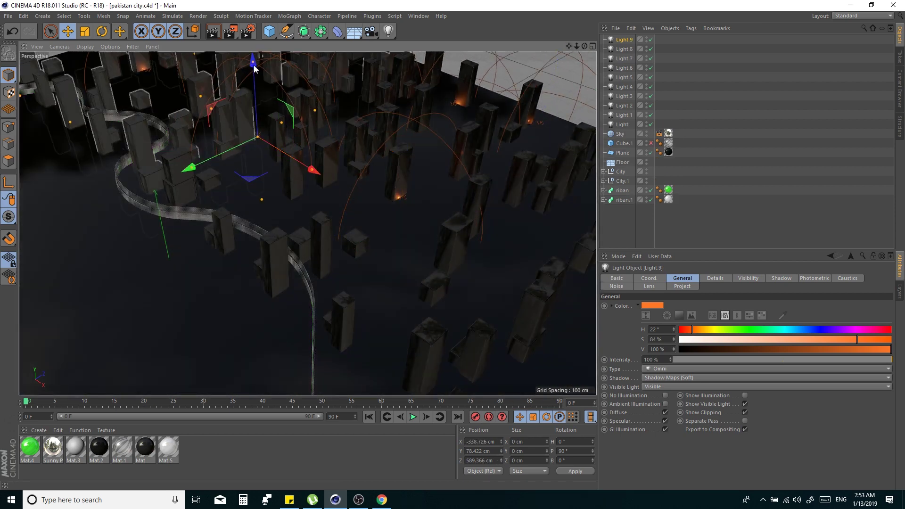
drag(254, 75, 254, 69)
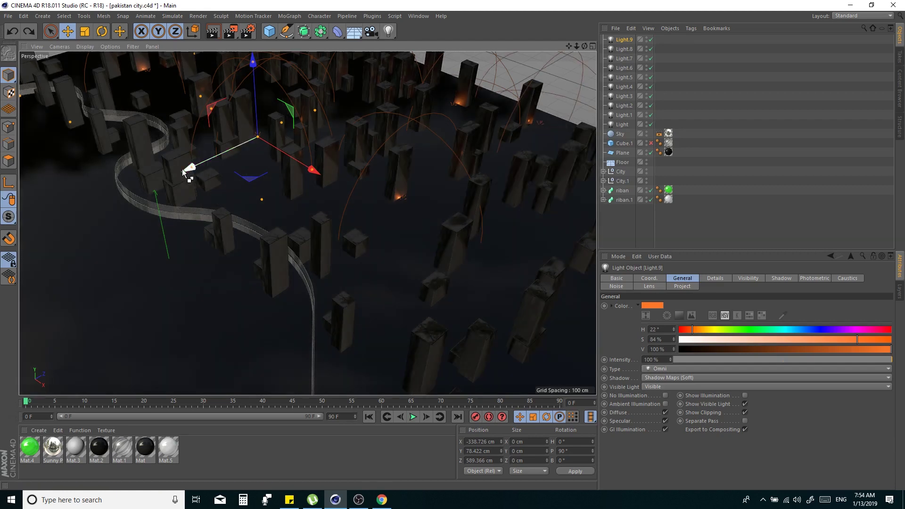
- Undo the extra light copies and reposition Light.8
mouse_move(289, 148)
ctrl+mouse_down()
mouse_move(301, 145)
mouse_move(166, 185)
ctrl+mouse_up()
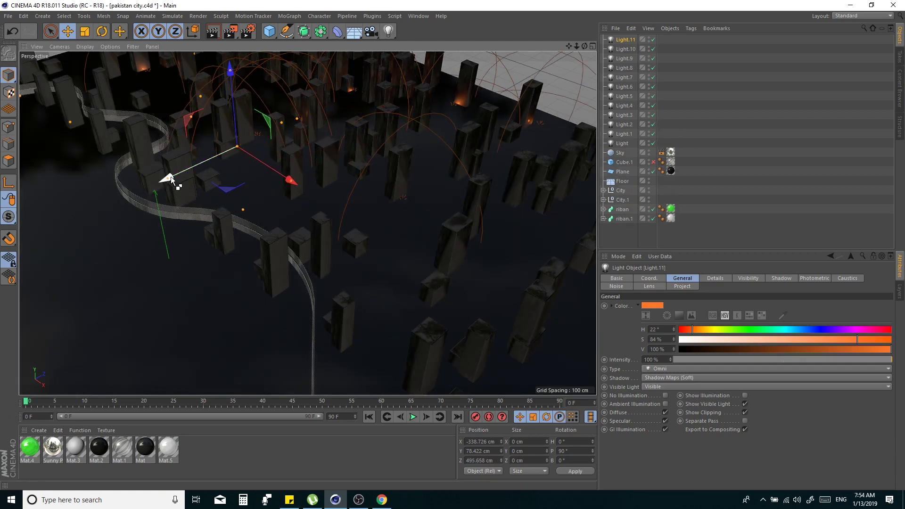
key(ctrl+z)
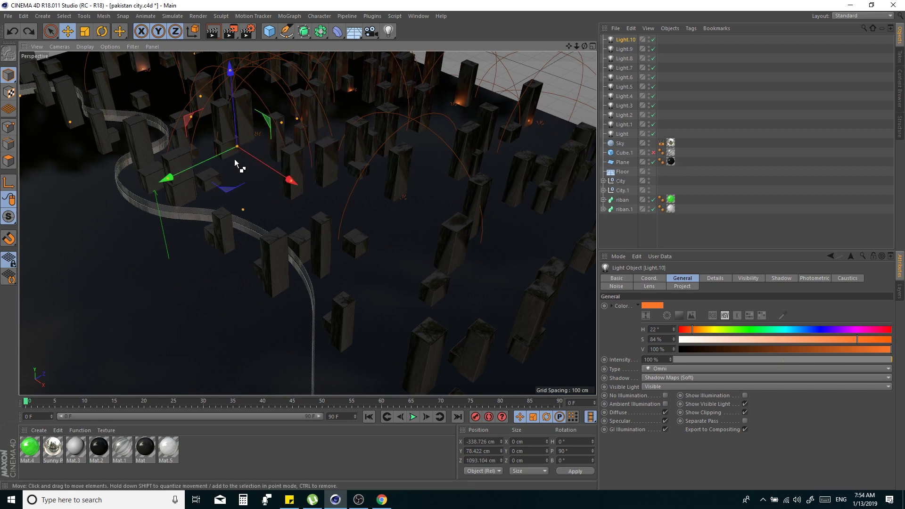
key(ctrl+z)
key(ctrl+z)
key(ctrl+z)
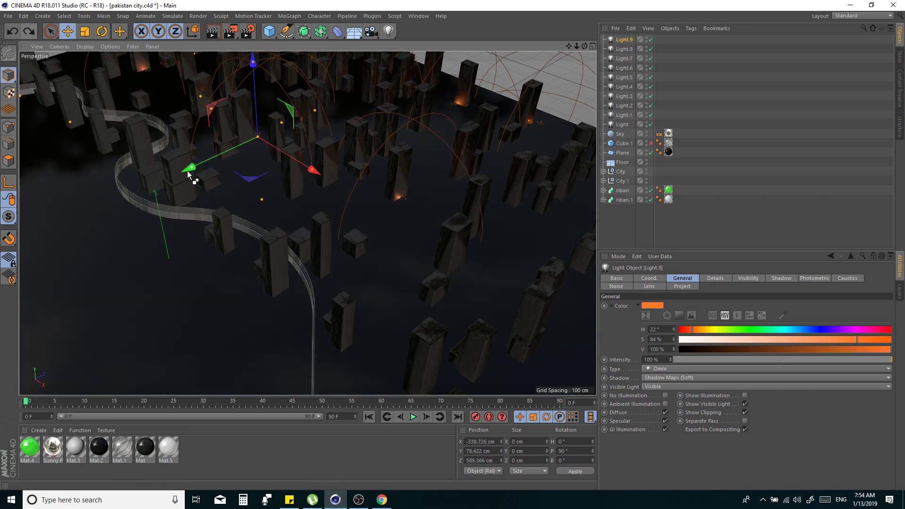
click(623, 49)
drag(492, 158, 468, 170)
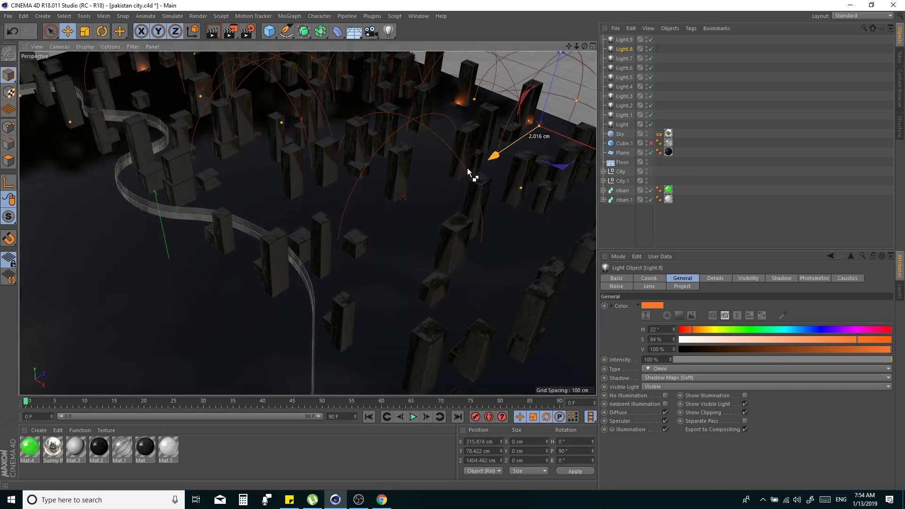
- Copy another light into the front buildings and preview-render from a low, level view
mouse_move(247, 267)
ctrl+mouse_down()
mouse_move(274, 246)
mouse_move(250, 245)
ctrl+mouse_up()
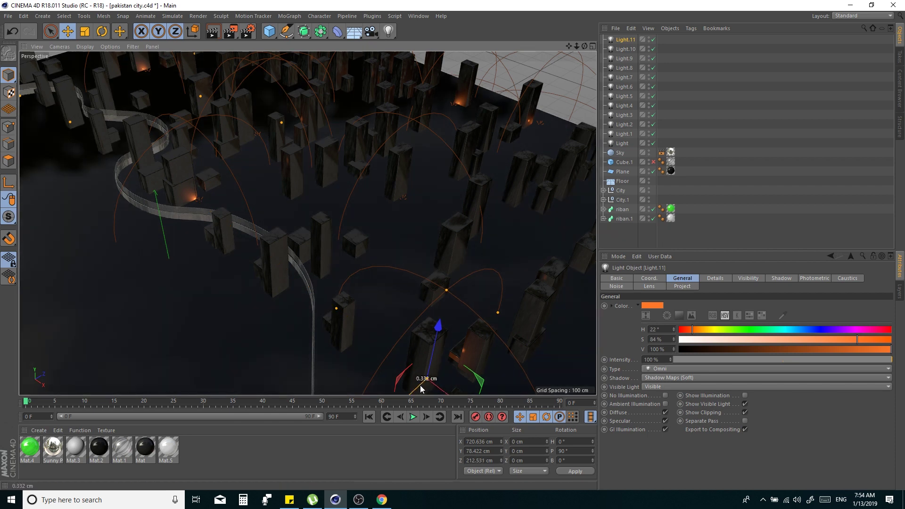
mouse_move(421, 389)
mouse_down()
mouse_move(439, 379)
mouse_move(307, 223)
mouse_move(220, 32)
mouse_up()
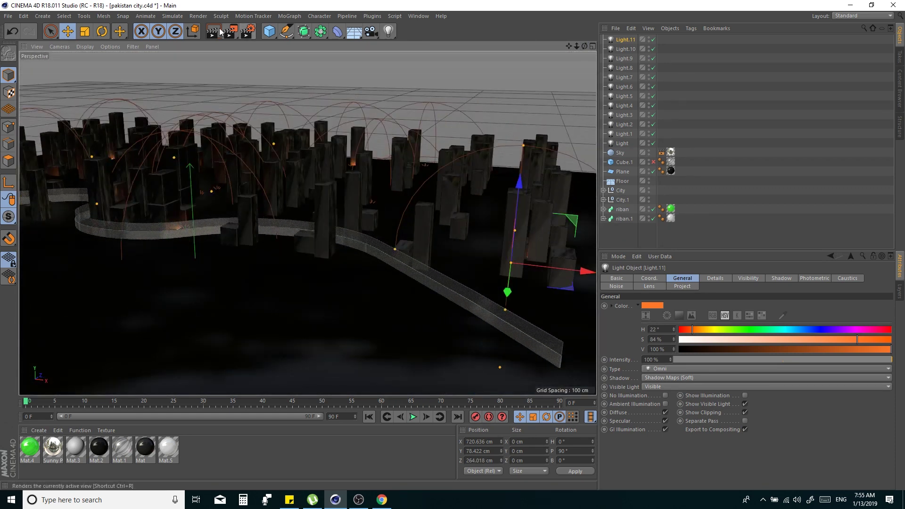
click(214, 32)
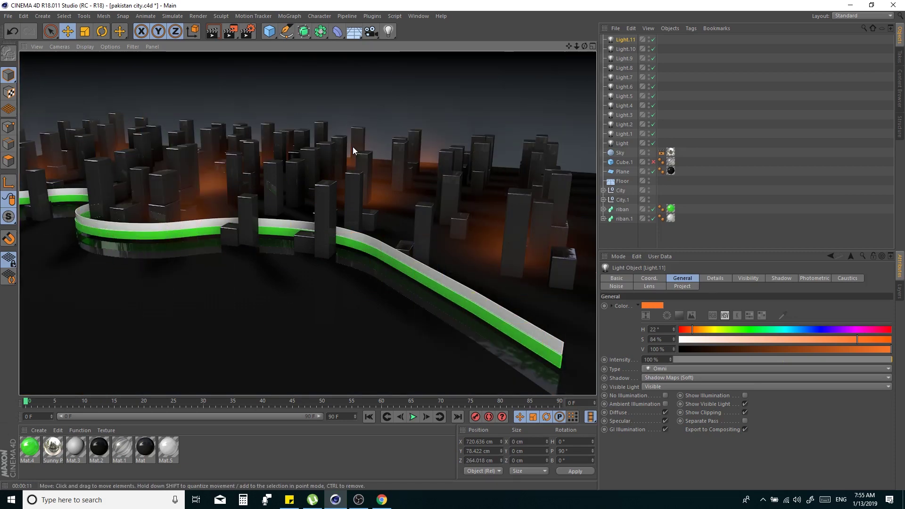
mouse_move(361, 149)
alt+mouse_down()
mouse_move(308, 223)
mouse_move(282, 221)
alt+mouse_up()
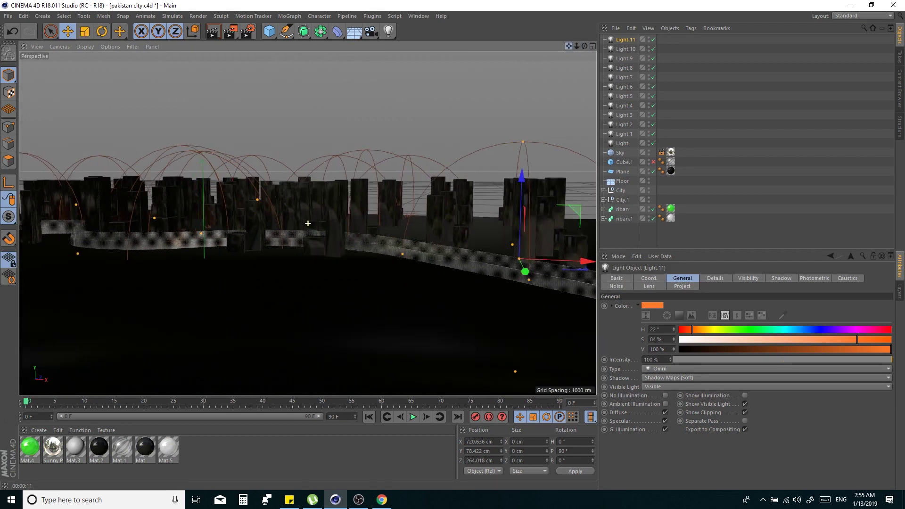
click(214, 32)
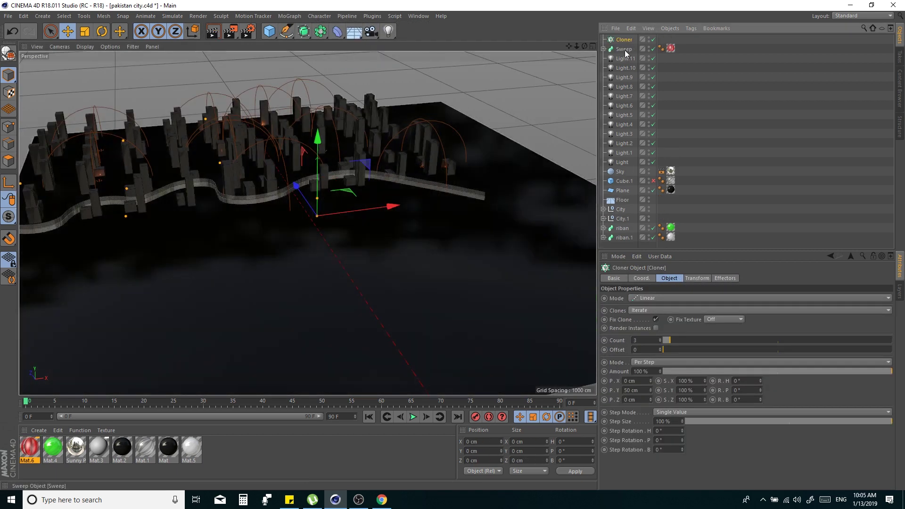
- Put the Sweep under the Cloner, set Mode to Grid Array with an X count of 10
drag(625, 51, 623, 41)
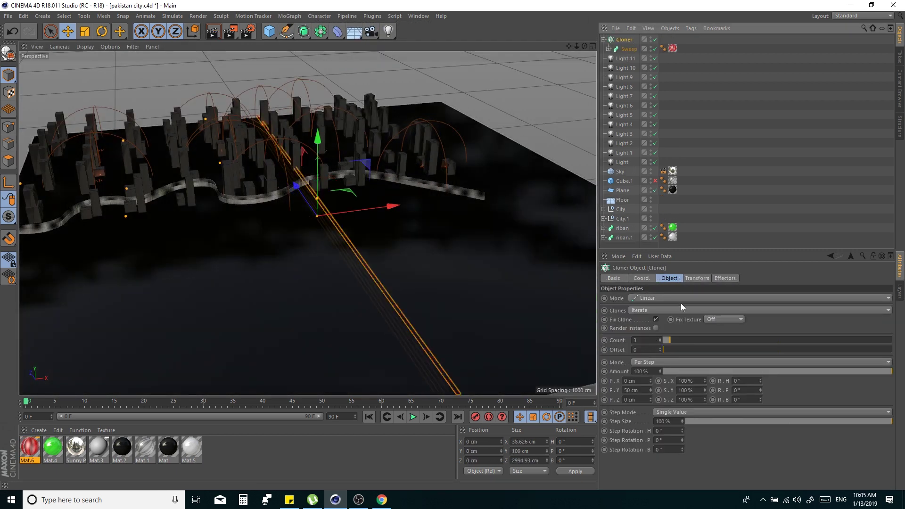
click(681, 300)
click(679, 333)
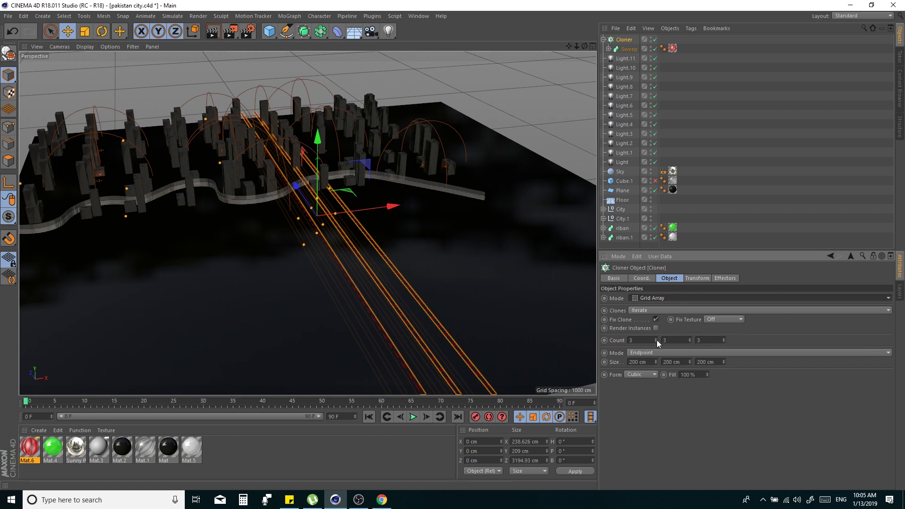
click(656, 338)
click(656, 338)
click(656, 338)
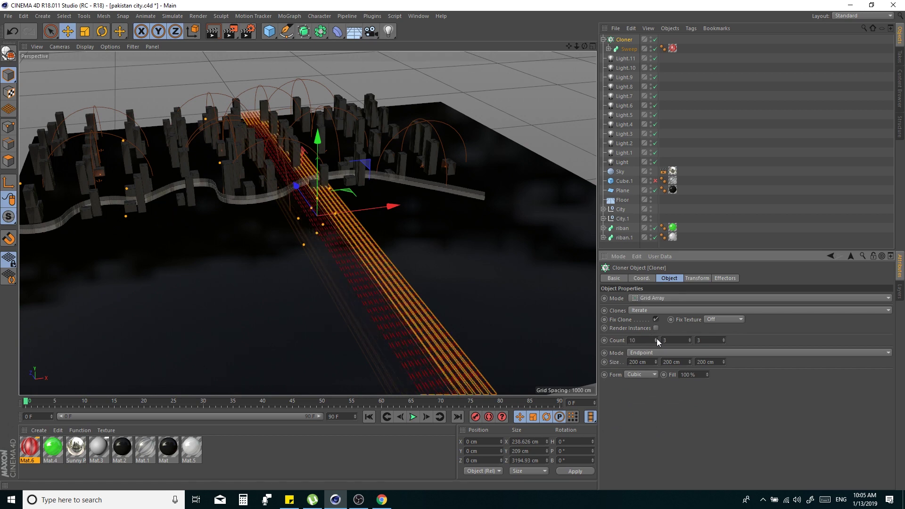
drag(655, 361, 654, 358)
key(ctrl+z)
- Set the grid size to spread the strips across 2500 cm and preview-render
text(3000)
key(Tab)
text(200)
key(Return)
text(2500)
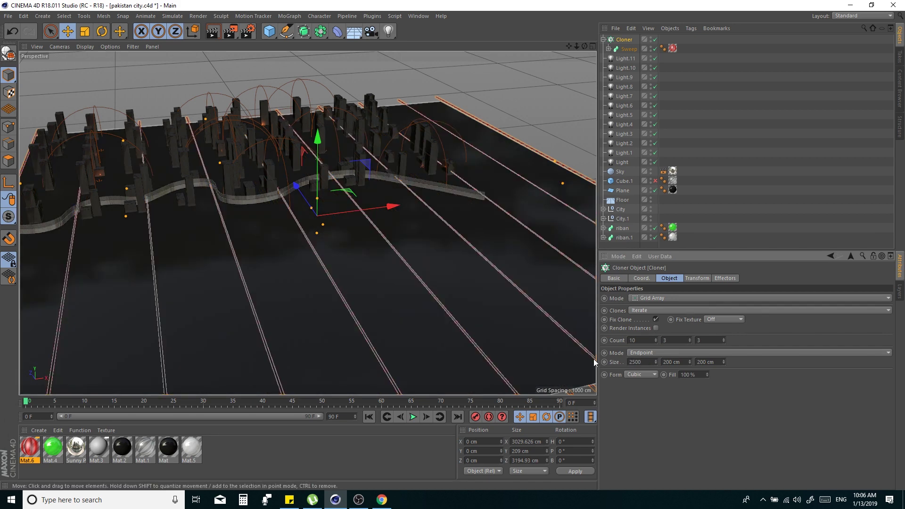
key(Return)
click(207, 31)
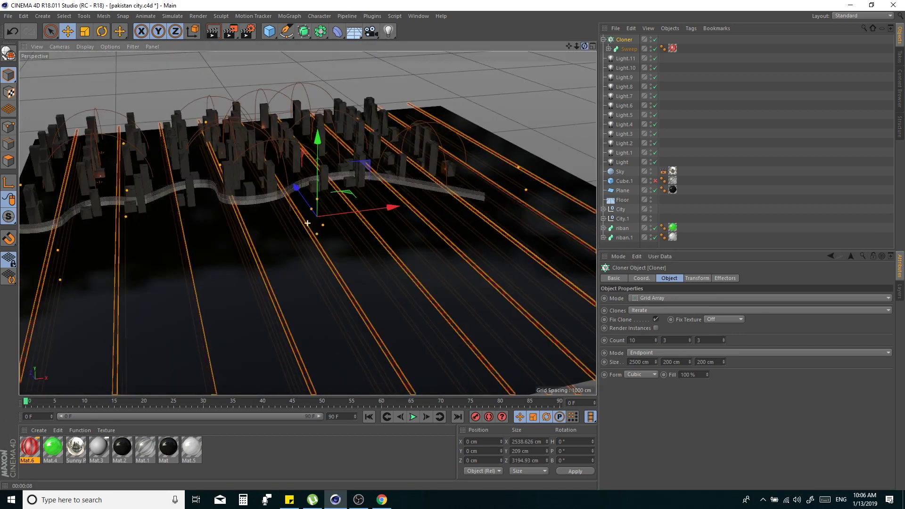
- Set the Y count to 1 and lift the cloner slightly above the floor
double_click(659, 339)
text(1)
key(Return)
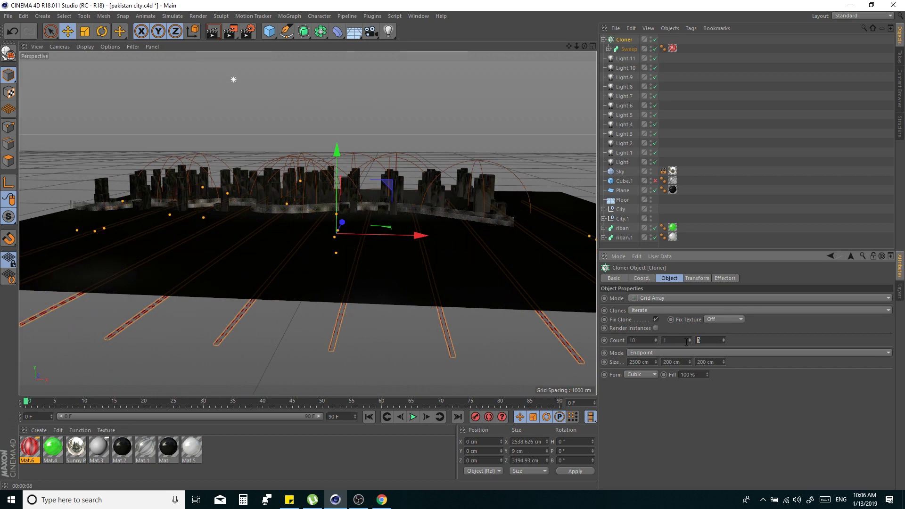
mouse_move(336, 151)
mouse_down()
mouse_move(337, 131)
mouse_move(308, 224)
mouse_up()
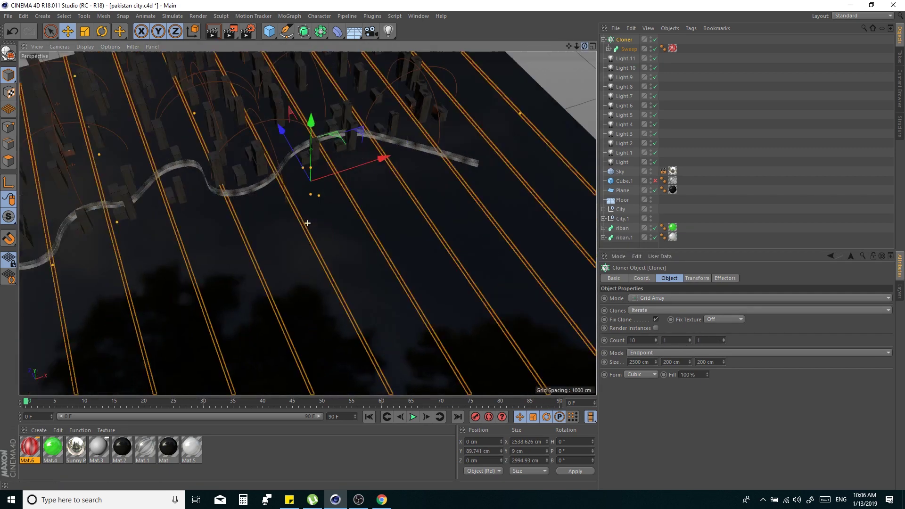
scroll(308, 223, up, 3)
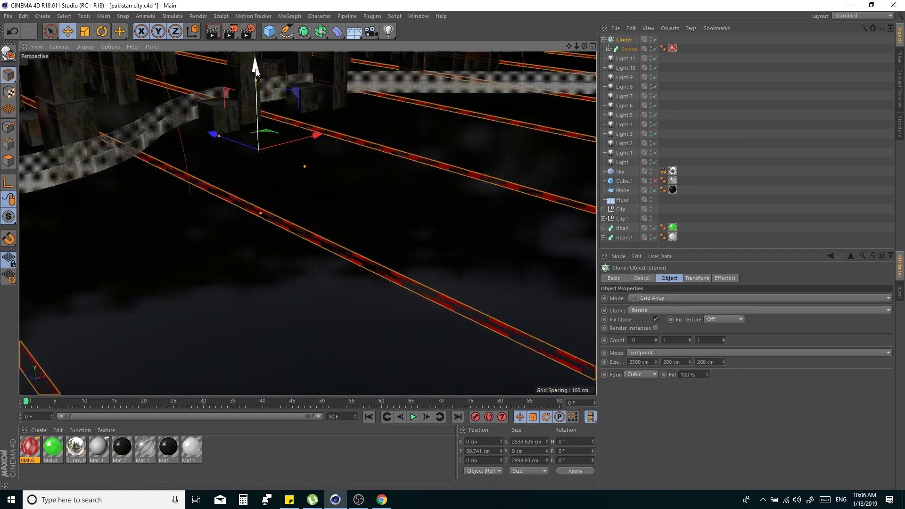
drag(256, 72, 222, 94)
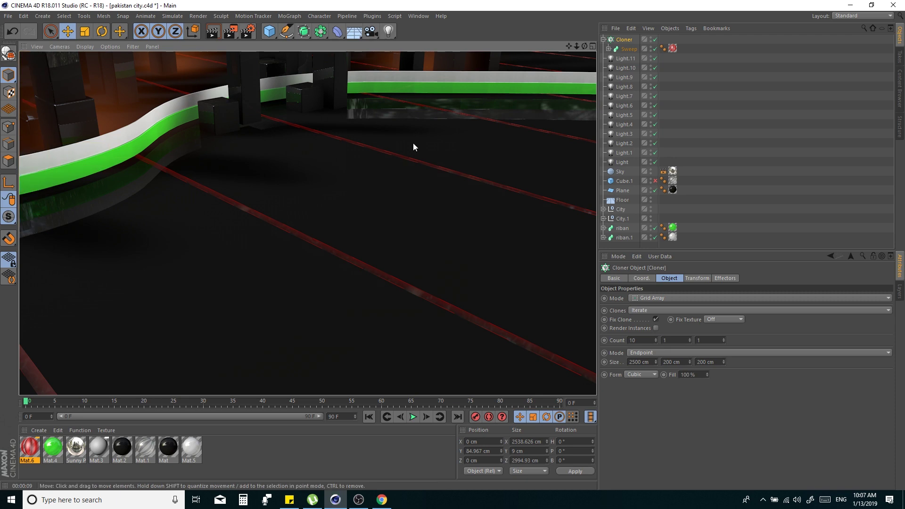
- Orbit to a low, wide view and render the strips across the city
mouse_move(576, 45)
mouse_down()
mouse_move(576, 66)
mouse_move(566, 52)
mouse_up()
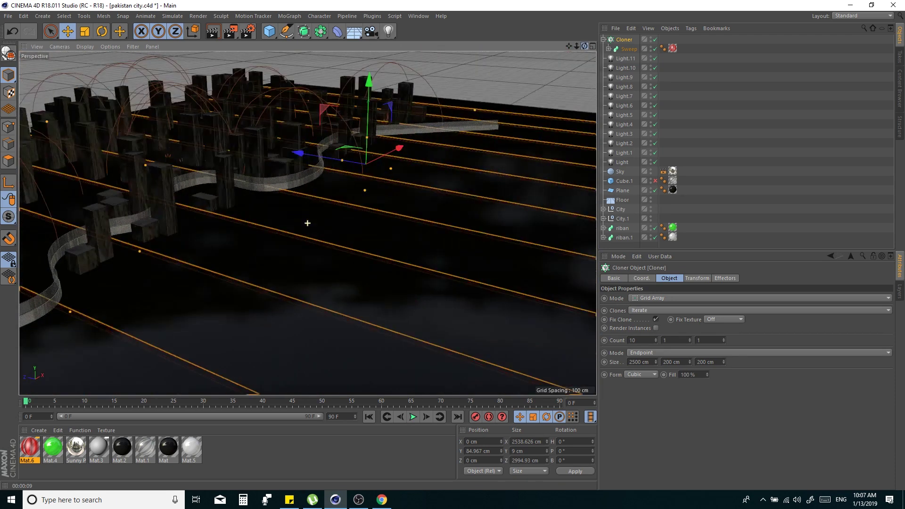
alt+drag(308, 223, 307, 223)
key(ctrl+r)
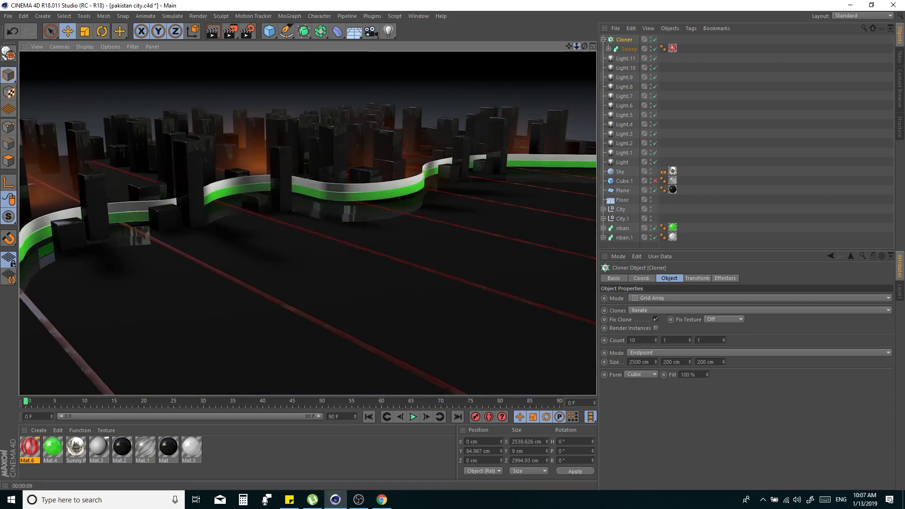
drag(576, 46, 575, 61)
- Copy the cloner as Cloner.1 and rotate it 90° in the full-size Top view
click(592, 46)
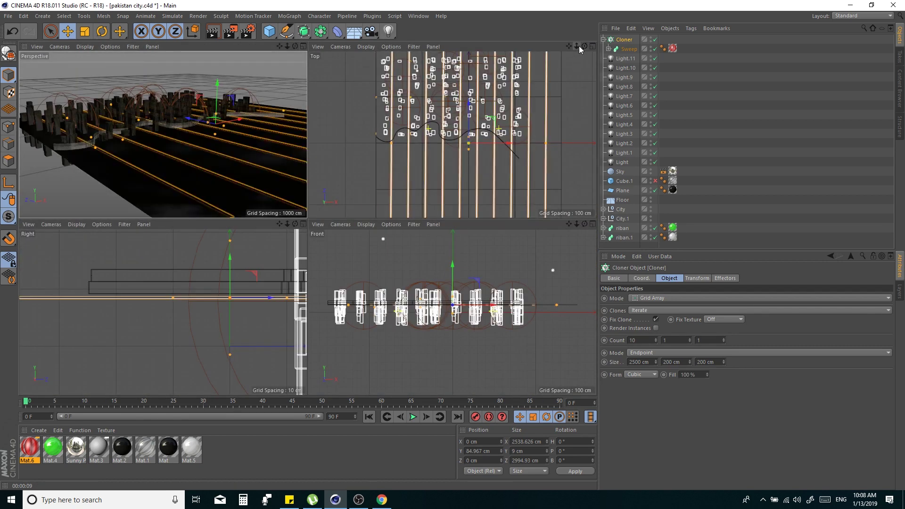
click(593, 46)
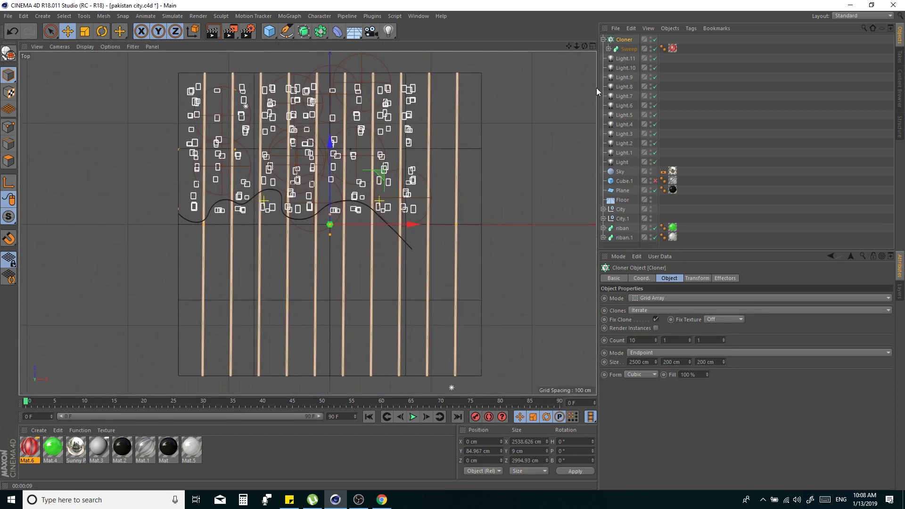
key(ctrl+c)
key(ctrl+v)
key(r)
drag(330, 255, 374, 219)
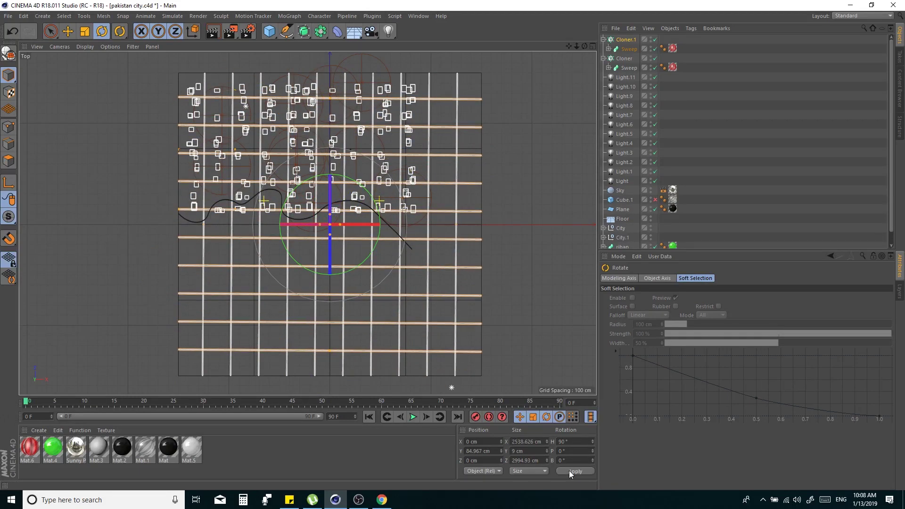
click(68, 31)
click(592, 46)
- Nudge Cloner.1 slightly lower and preview-render the crossed red stripes from the Perspective view
click(303, 47)
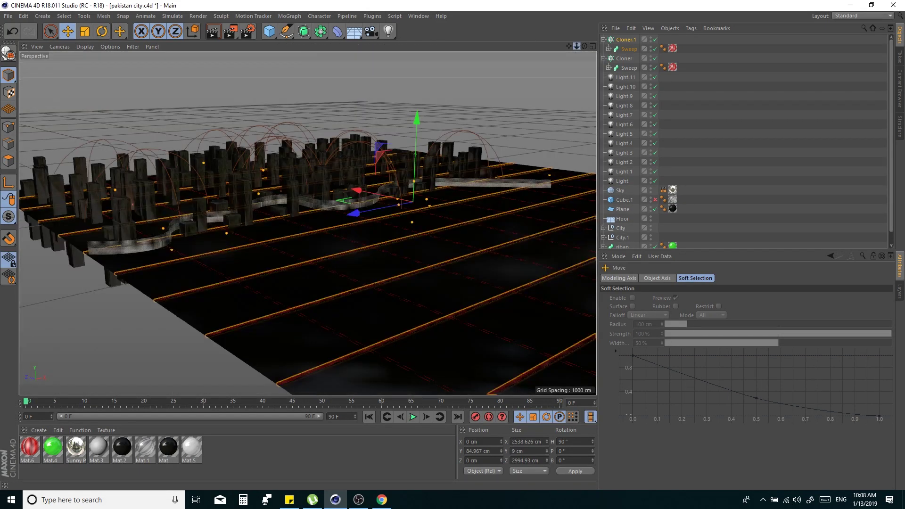
key(ctrl+r)
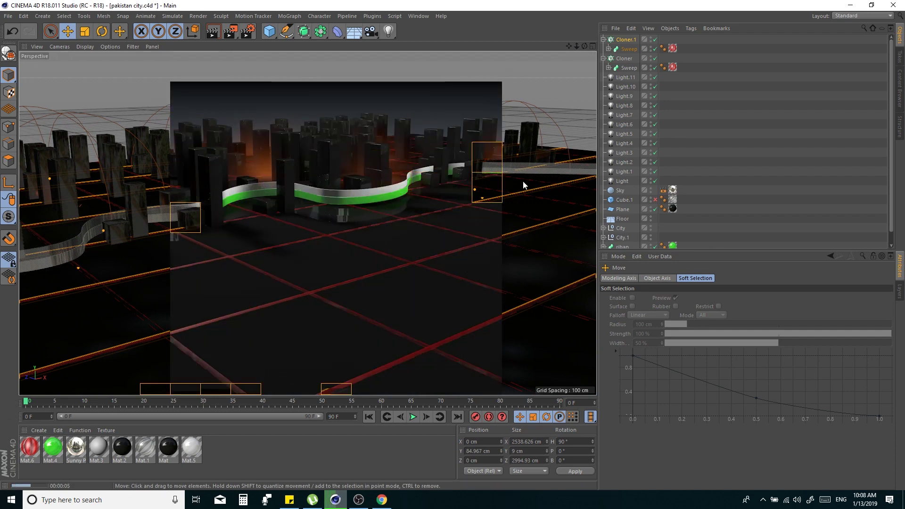
mouse_move(586, 149)
alt+mouse_down()
mouse_move(307, 223)
mouse_move(453, 138)
alt+mouse_up()
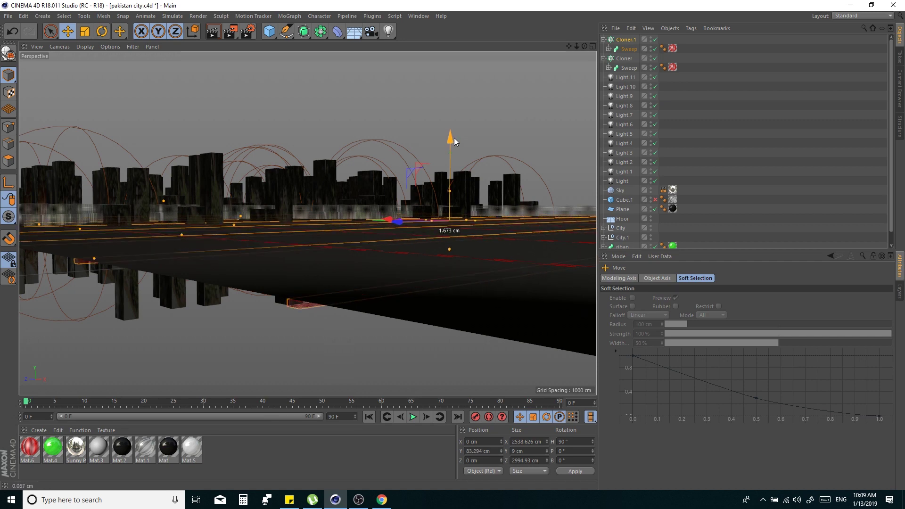
alt+drag(552, 55, 387, 105)
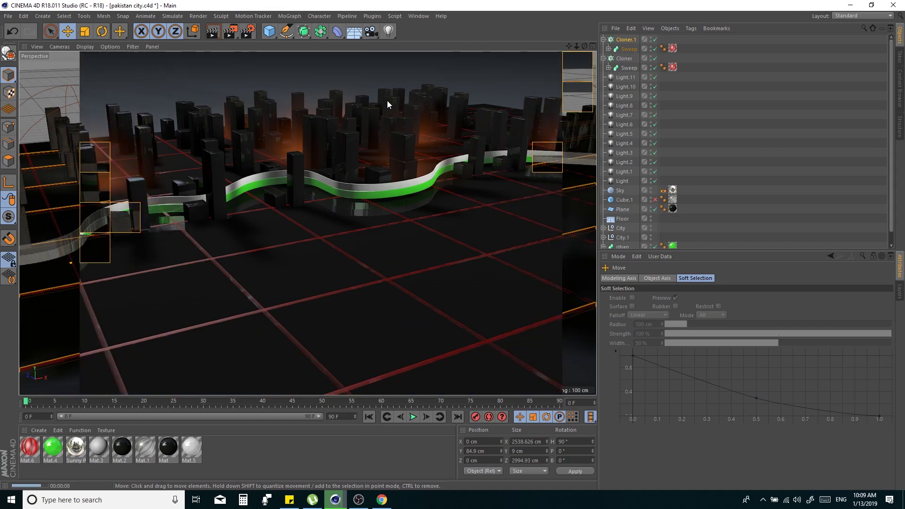
drag(584, 46, 546, 57)
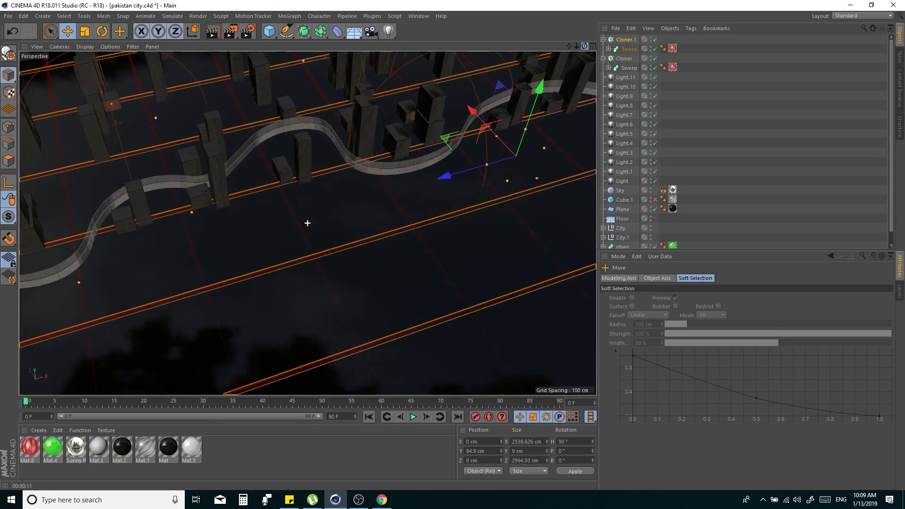
alt+drag(307, 223, 308, 222)
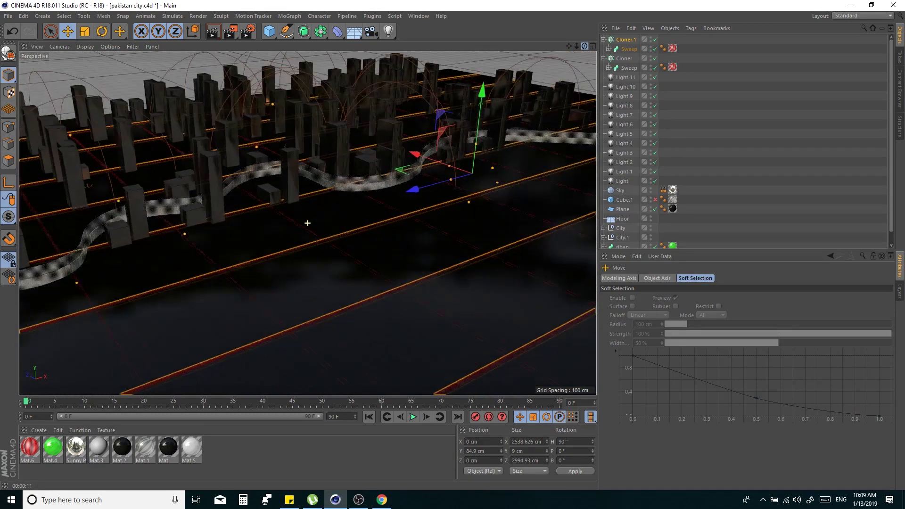
click(213, 31)
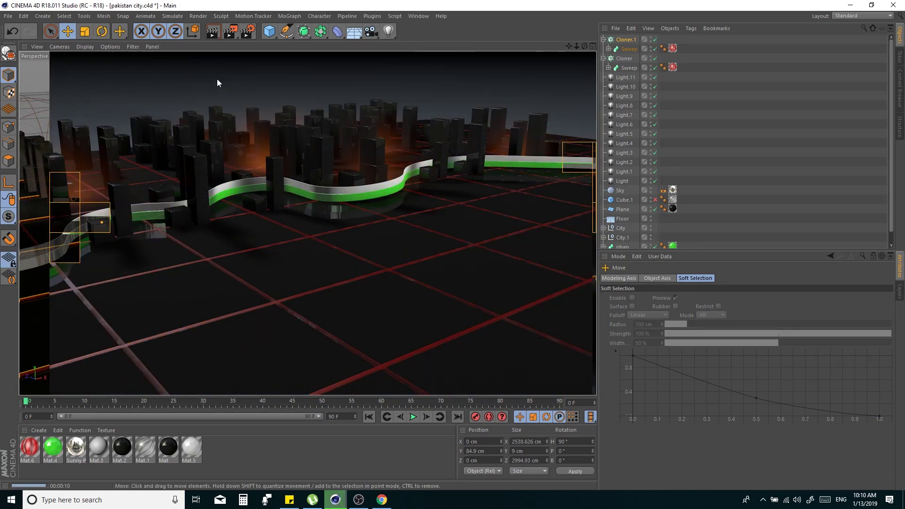
- Expand the copied sweep and select its path spline
click(608, 49)
click(634, 67)
drag(576, 46, 576, 45)
- In point mode, move the sweep's path spline closer to the city
middle_click(574, 70)
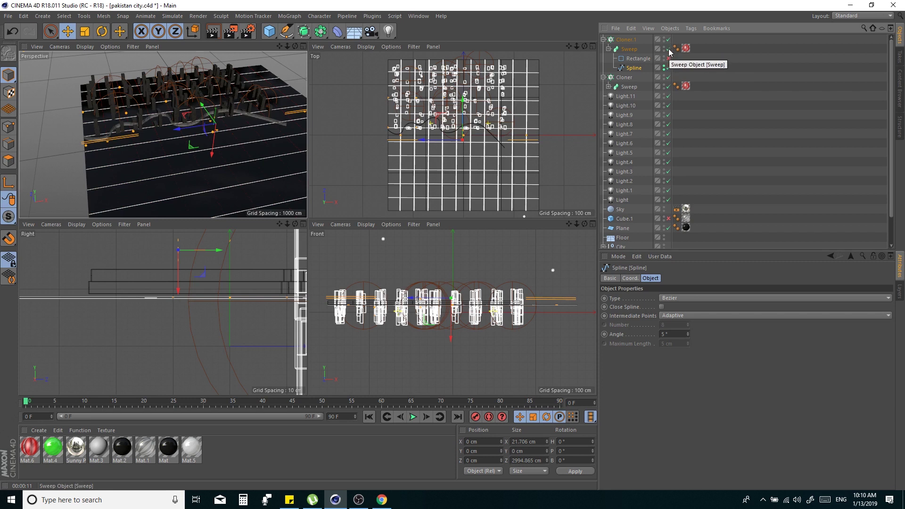
click(9, 127)
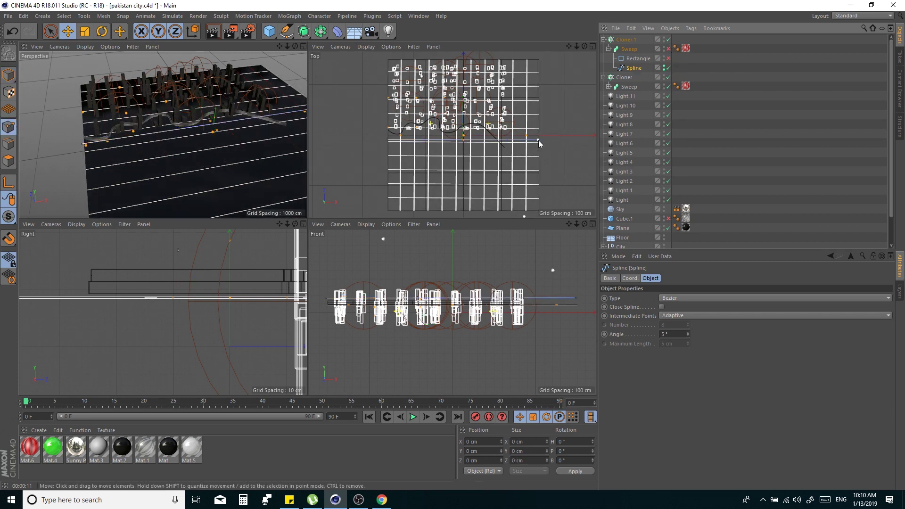
click(602, 40)
click(608, 58)
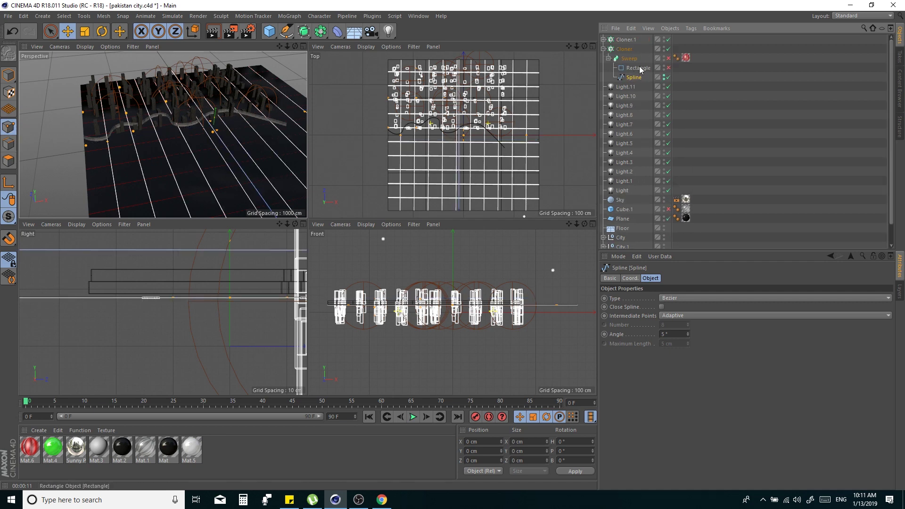
scroll(458, 197, down, 1)
scroll(458, 197, down, 1)
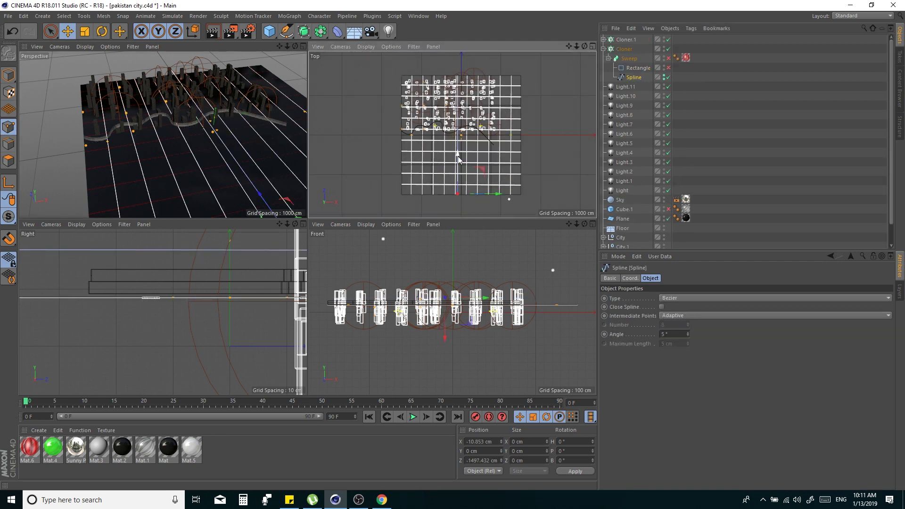
drag(458, 159, 463, 105)
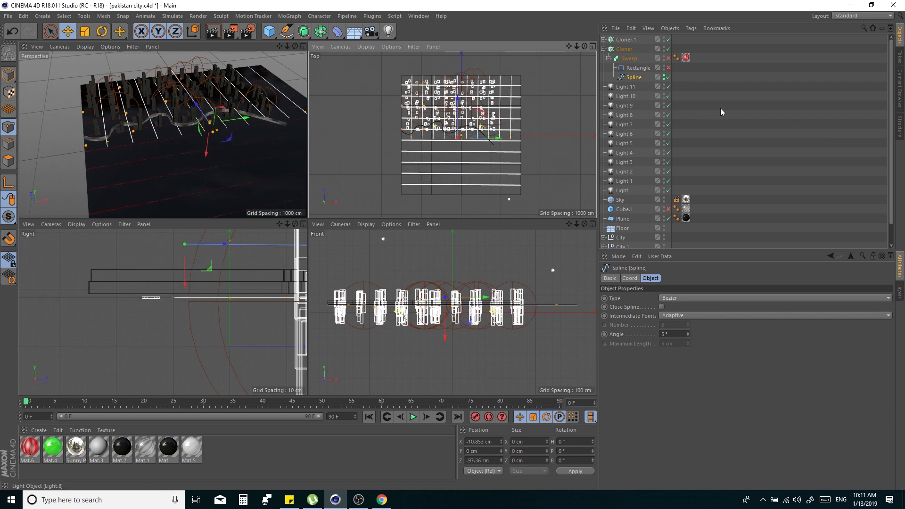
- Re-enable the sweep and rectangle profile, nest the sweep under Cloner.1, and reduce the count to 4
click(668, 58)
click(668, 67)
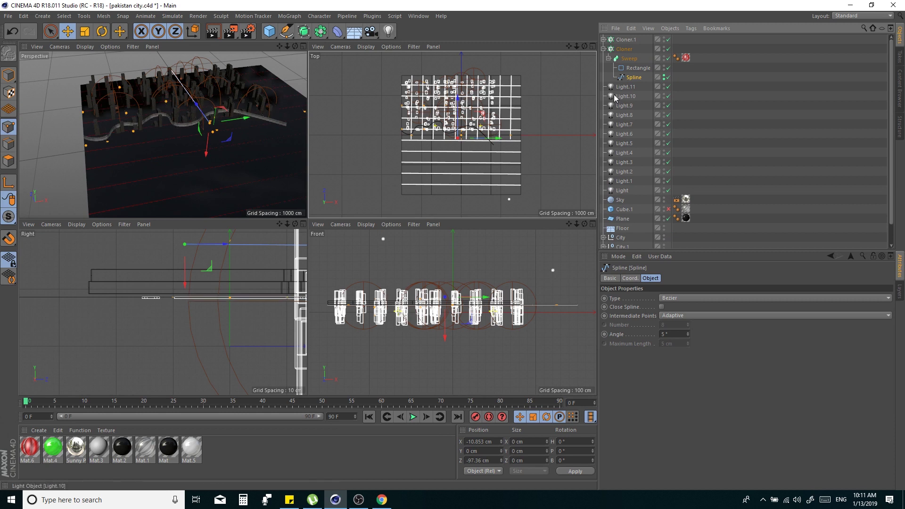
drag(608, 61, 624, 40)
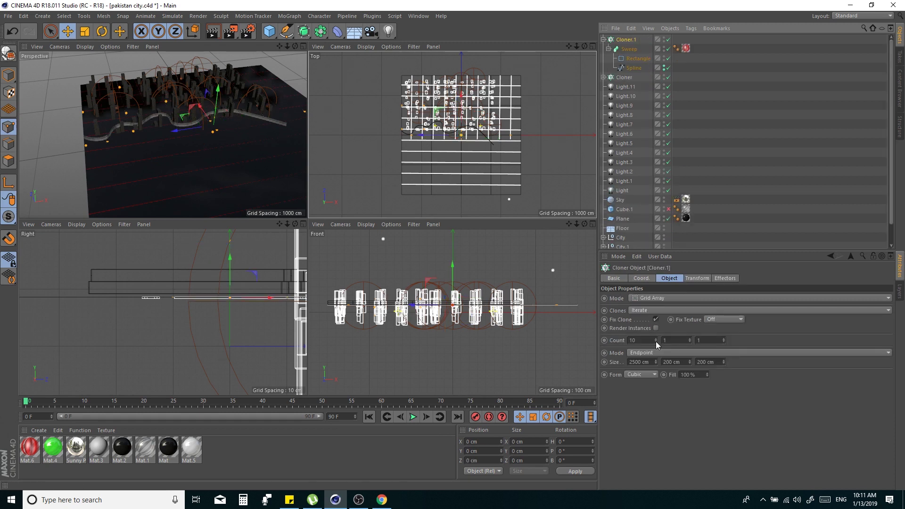
drag(655, 342, 655, 330)
mouse_move(207, 120)
mouse_down()
mouse_move(195, 101)
mouse_move(207, 118)
mouse_up()
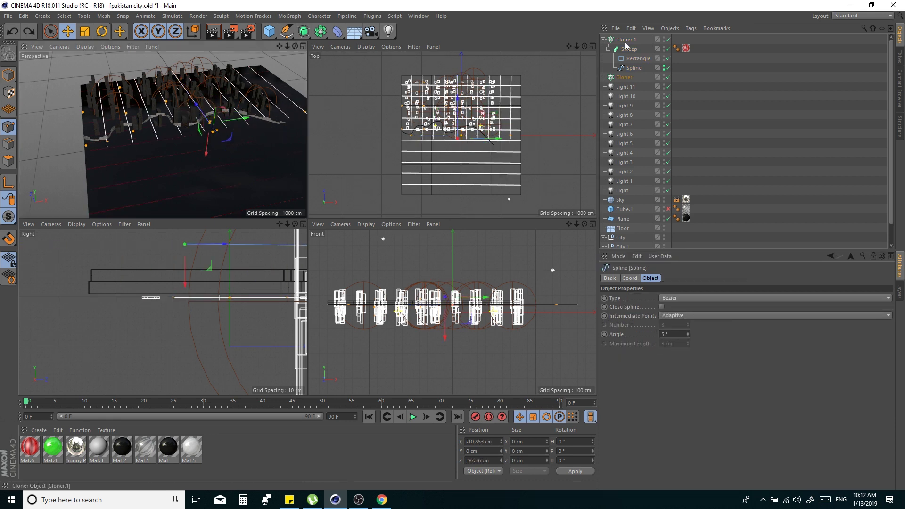
- Move Cloner.1's rows along Z past the far edge of the city, then view Perspective
click(624, 39)
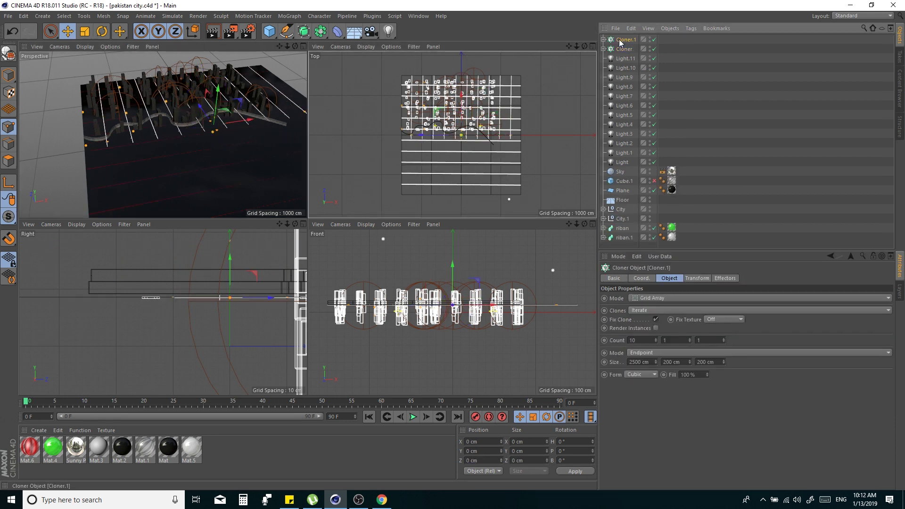
scroll(499, 67, down, 2)
drag(478, 86, 480, 59)
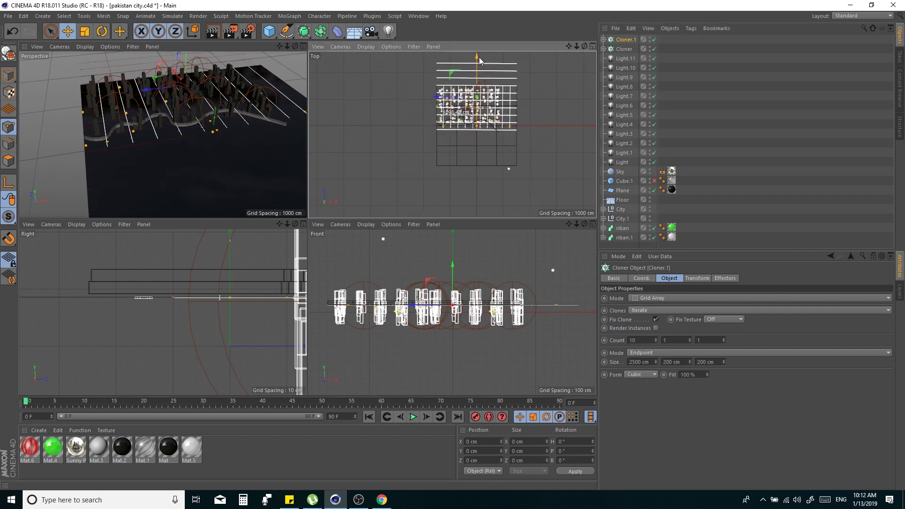
drag(289, 46, 290, 75)
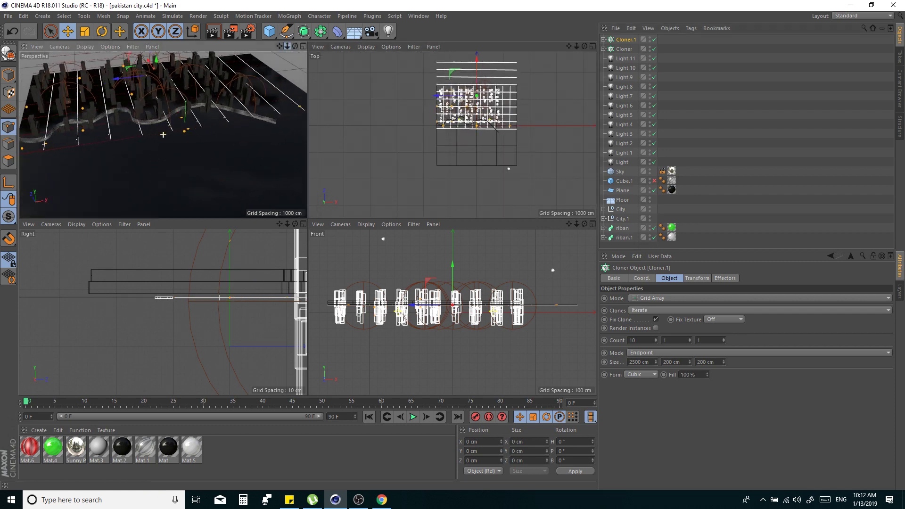
click(303, 46)
drag(307, 223, 330, 203)
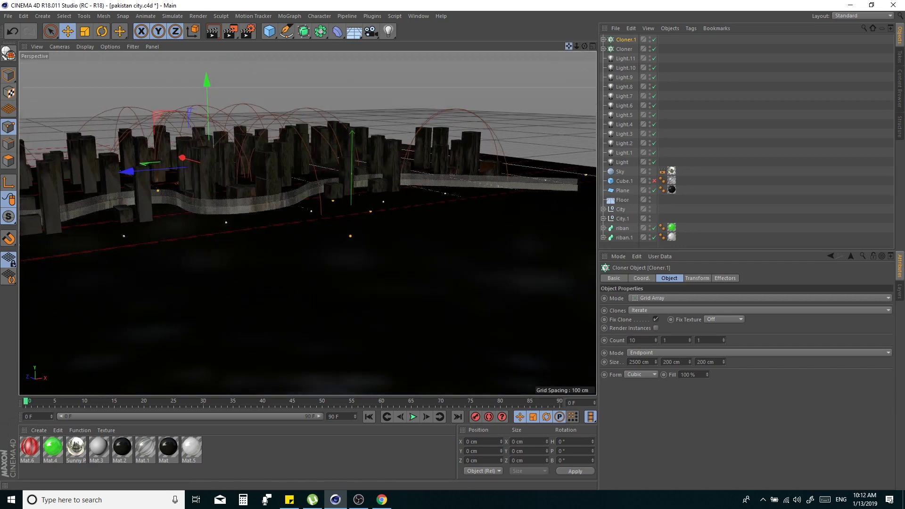
- Render the Perspective view from low and high angles to check the ribbon roads
mouse_move(569, 46)
mouse_down()
mouse_move(566, 59)
mouse_move(359, 125)
mouse_up()
key(ctrl+r)
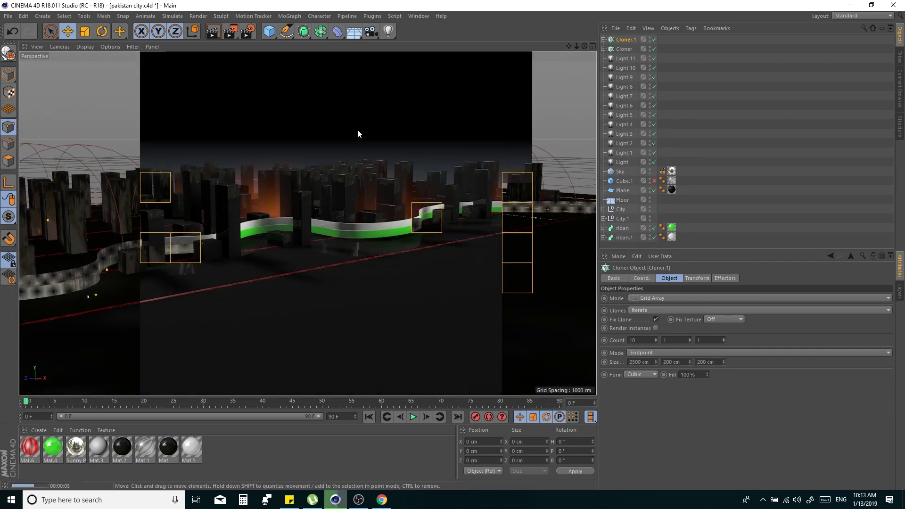
drag(583, 46, 584, 66)
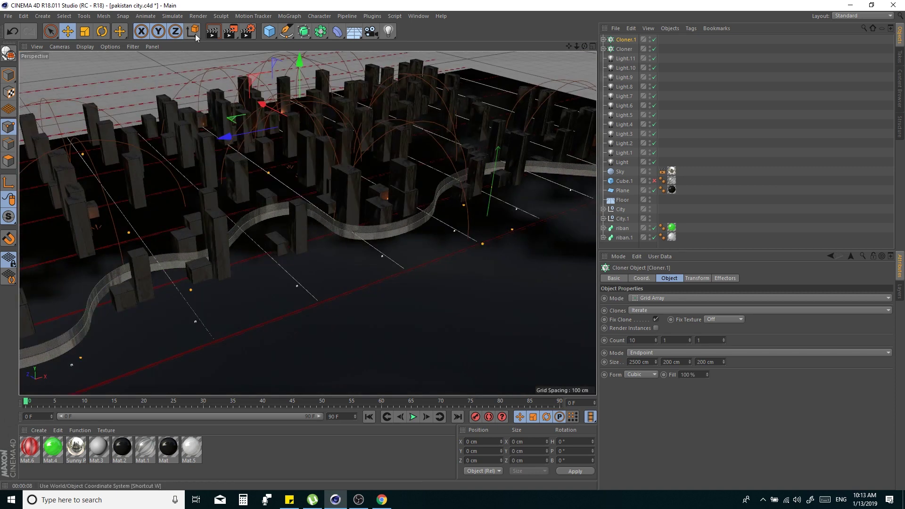
click(213, 32)
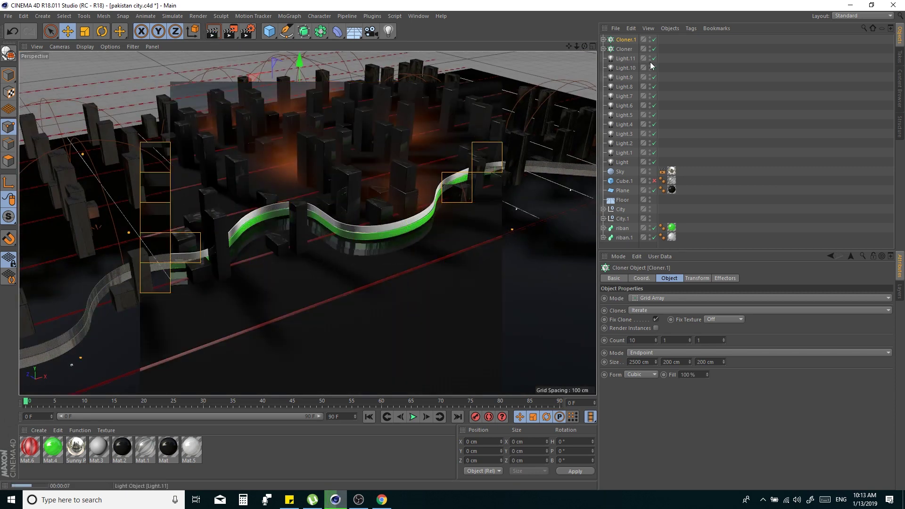
- Try the Mat.6 material on the second cloner, then remove it again
click(631, 49)
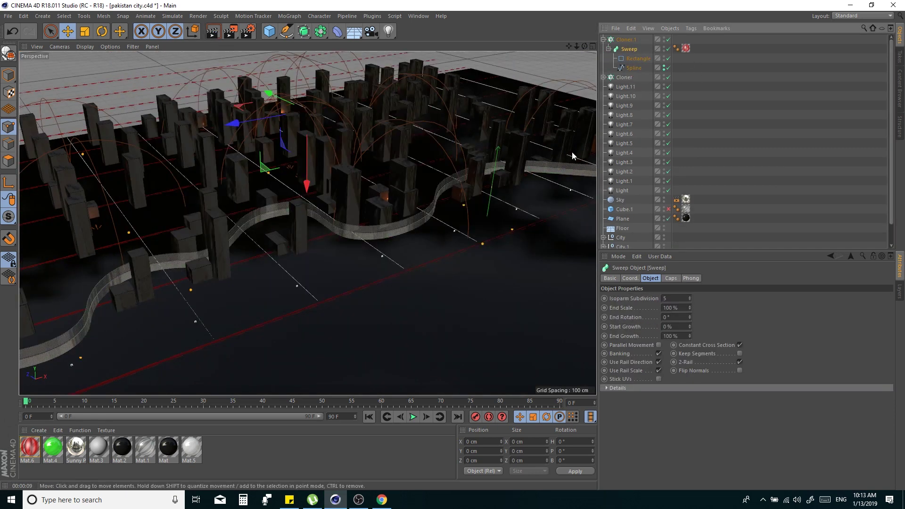
drag(634, 43, 630, 41)
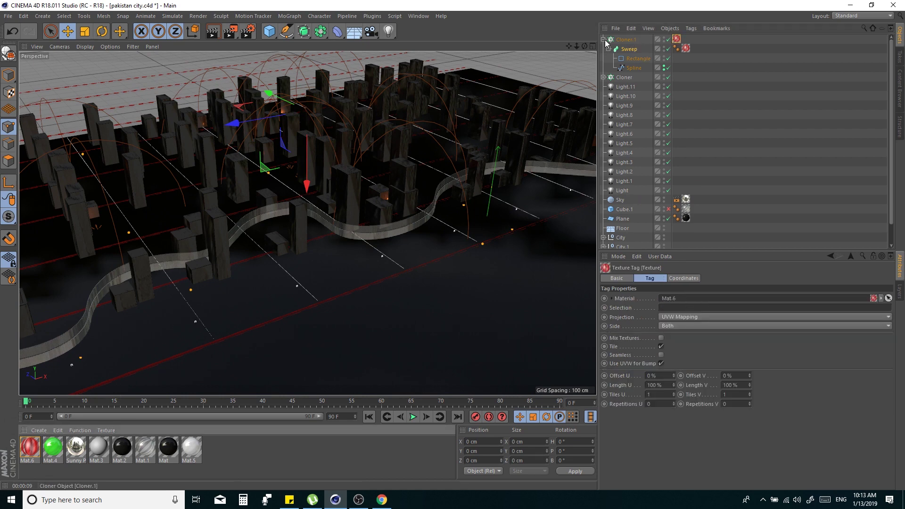
click(608, 49)
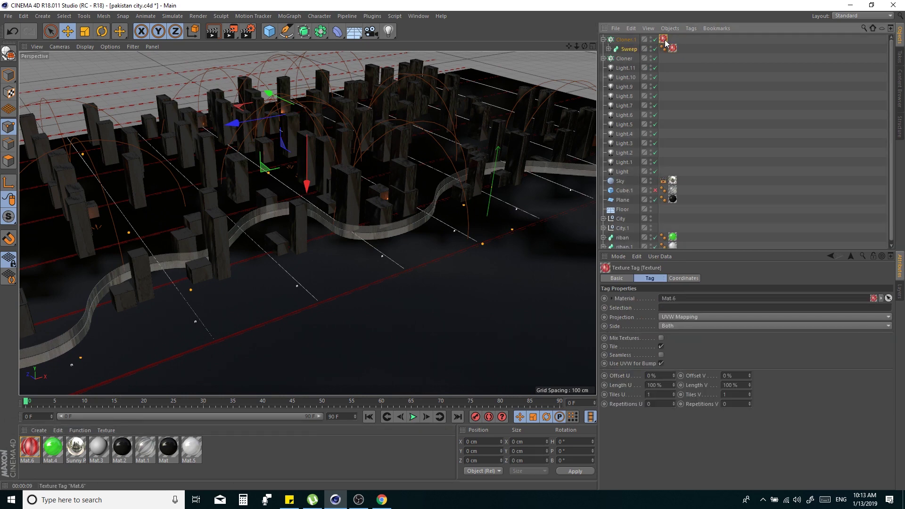
key(Delete)
- Re-render the city from new orbit angles with the first cloner selected
click(603, 59)
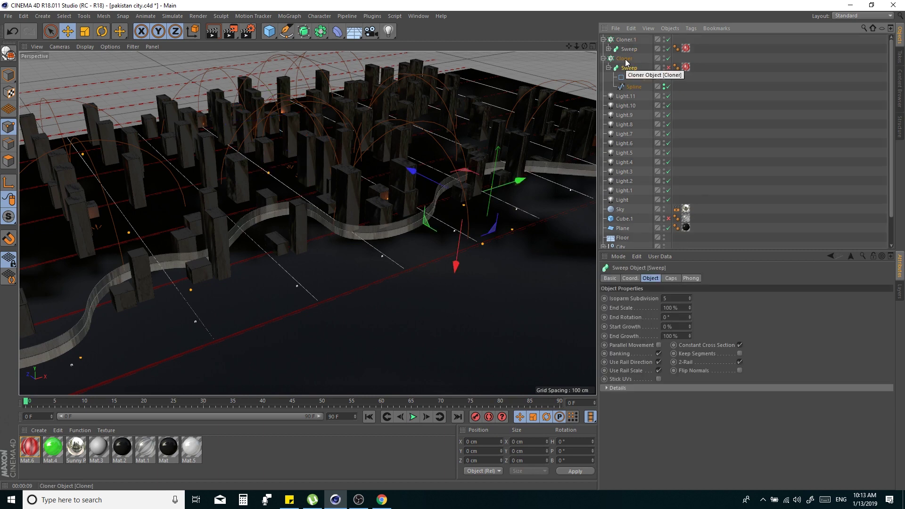
click(664, 85)
key(ctrl+r)
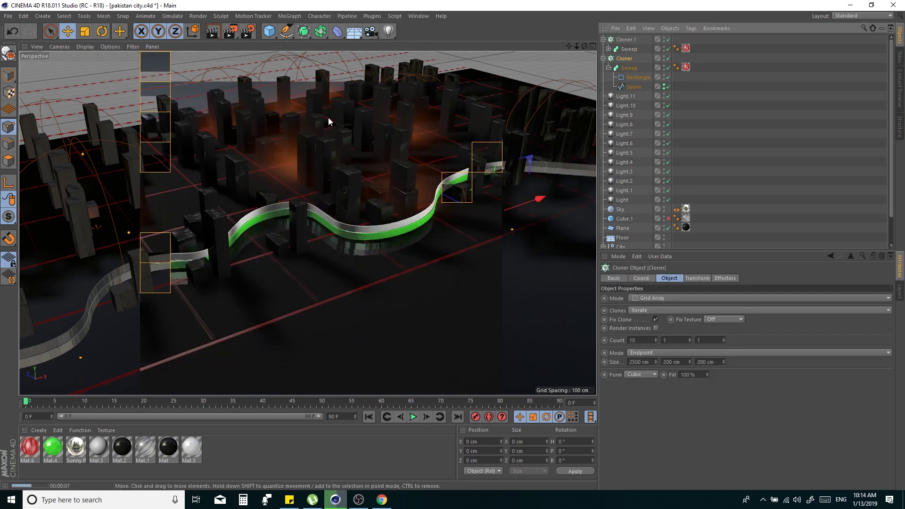
drag(584, 46, 556, 52)
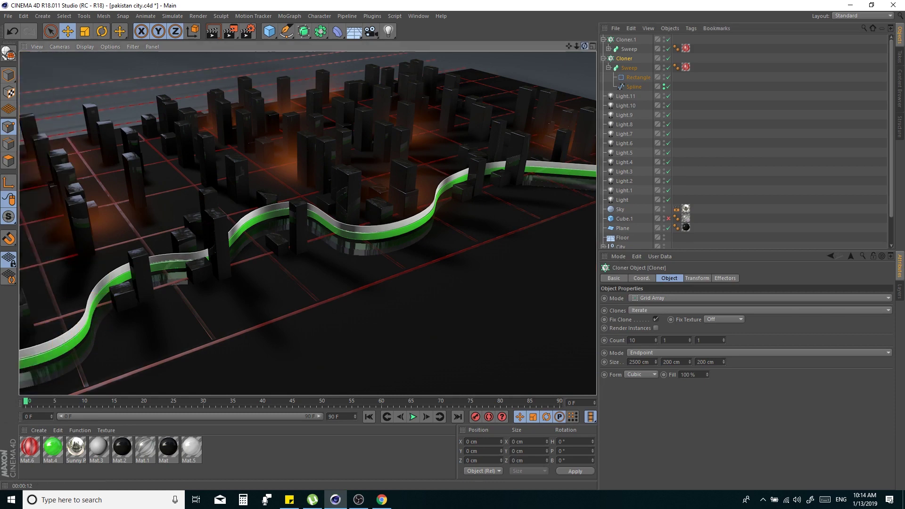
drag(307, 223, 344, 131)
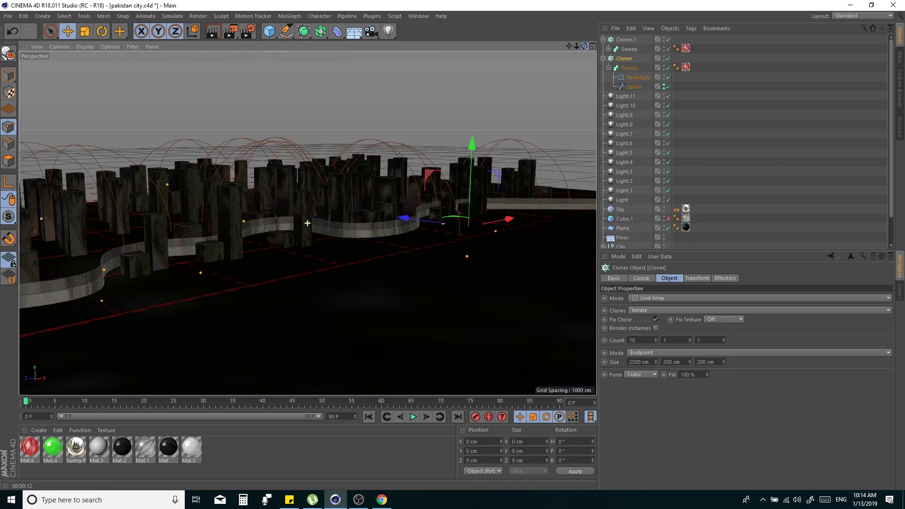
key(ctrl+r)
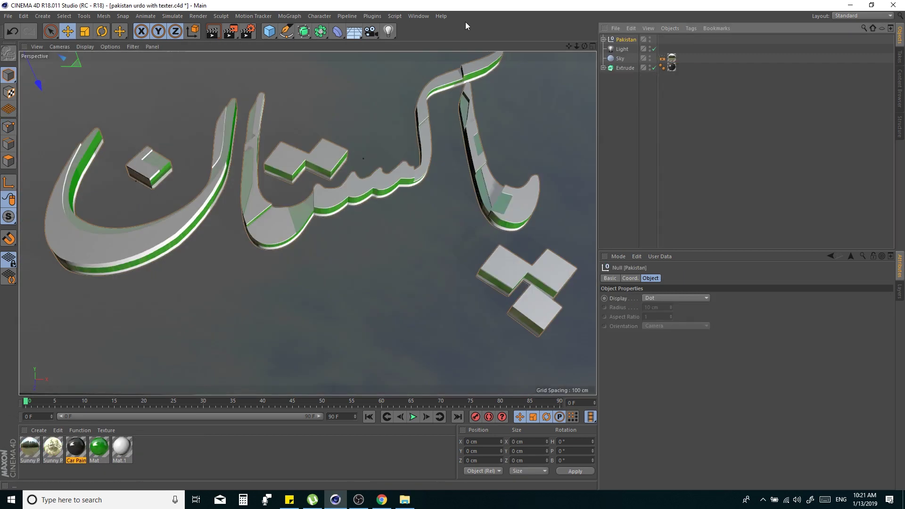
- Paste the Pakistan calligraphy into pakistan city.c4d and raise it in the front view
click(418, 16)
click(451, 247)
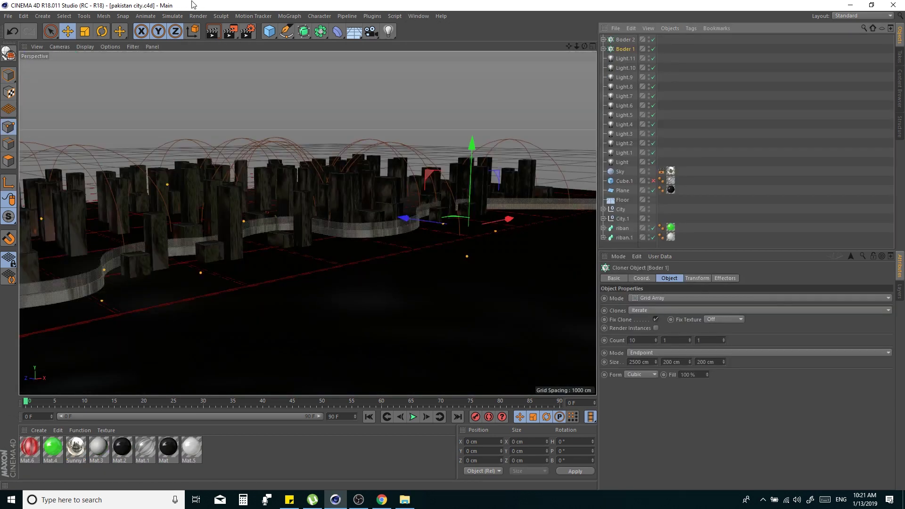
click(22, 17)
click(58, 80)
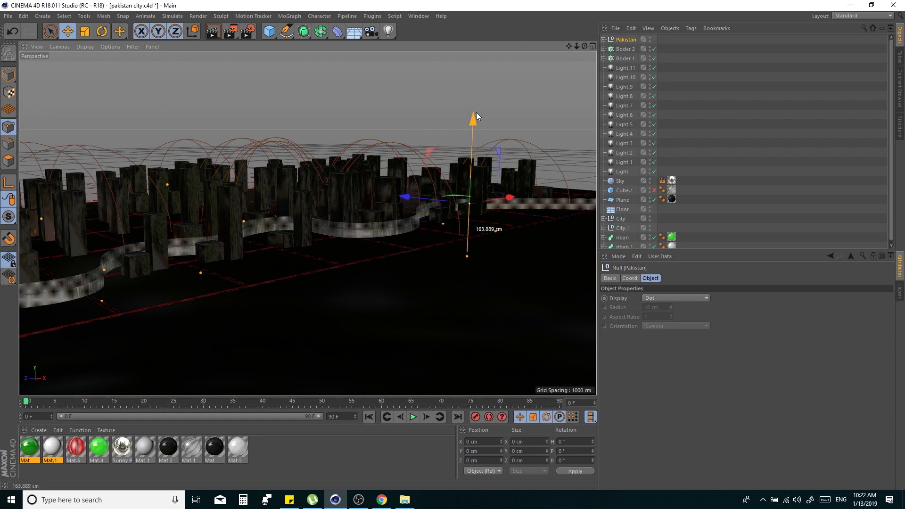
click(589, 45)
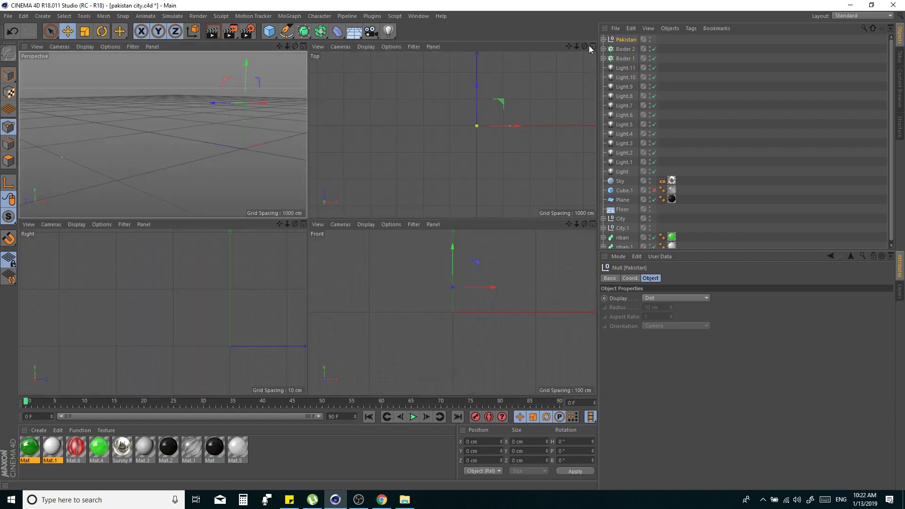
drag(453, 247, 452, 210)
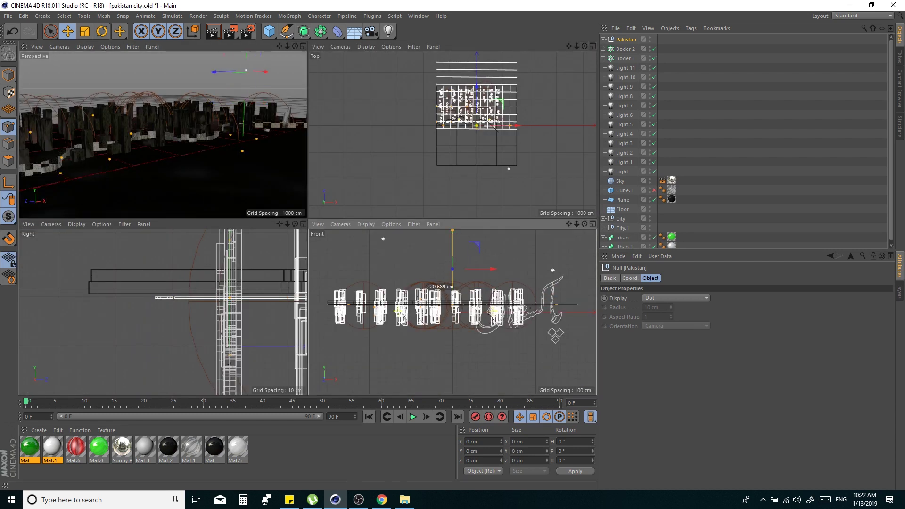
- Center the calligraphy's axis on its geometry
click(64, 16)
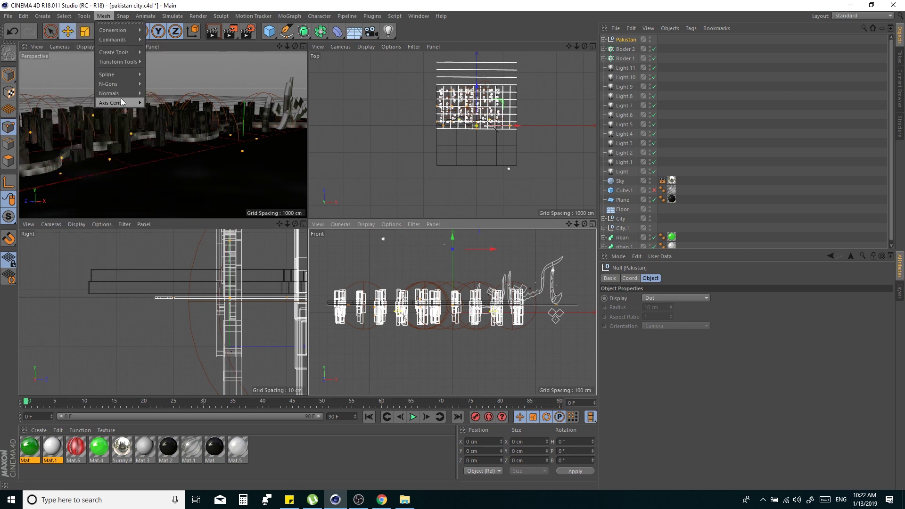
click(165, 101)
click(147, 165)
click(323, 4)
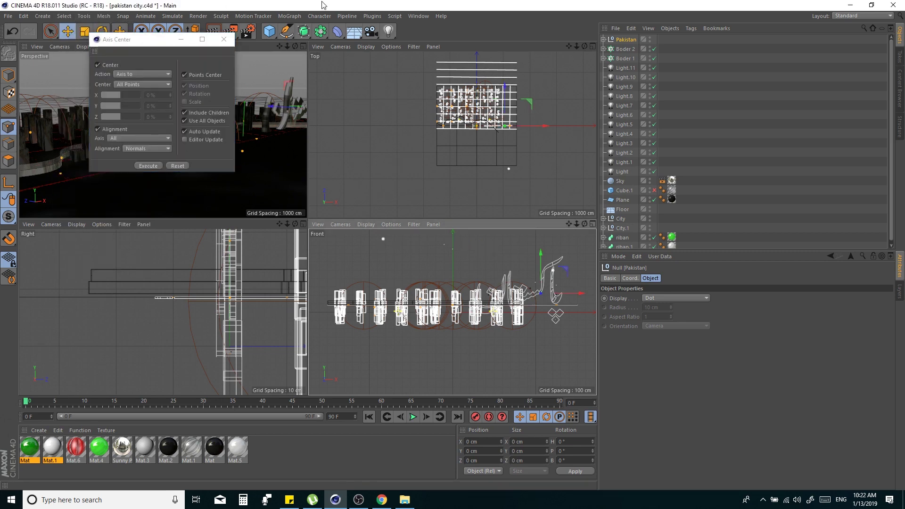
click(224, 39)
- Rotate the calligraphy to a -90° pitch so it lies flat
click(103, 33)
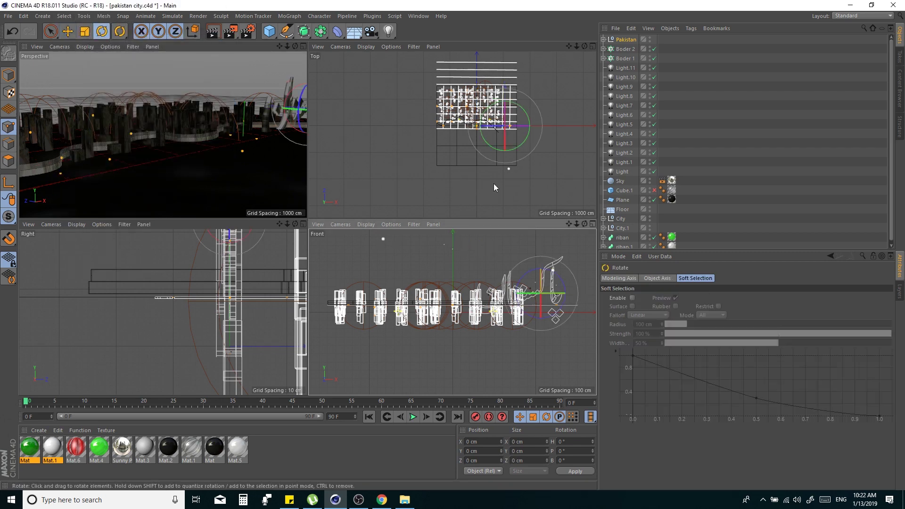
click(592, 223)
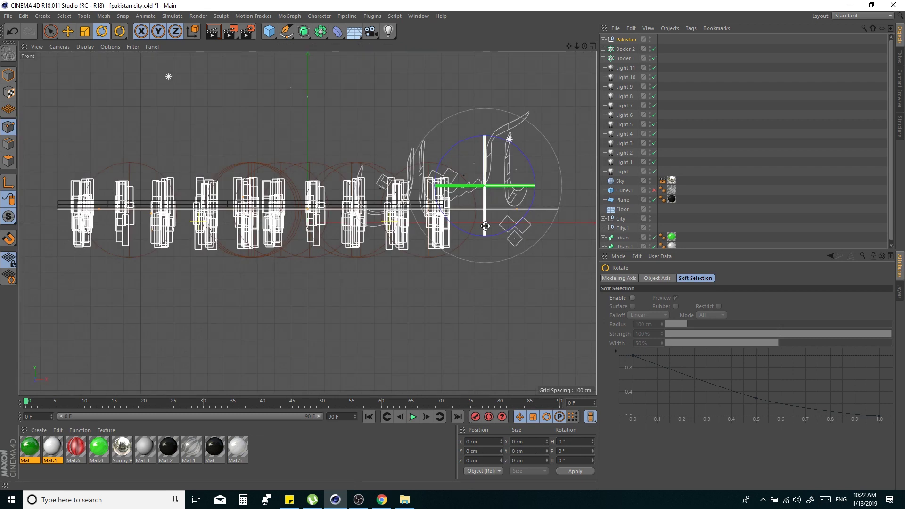
drag(485, 226, 567, 480)
click(12, 31)
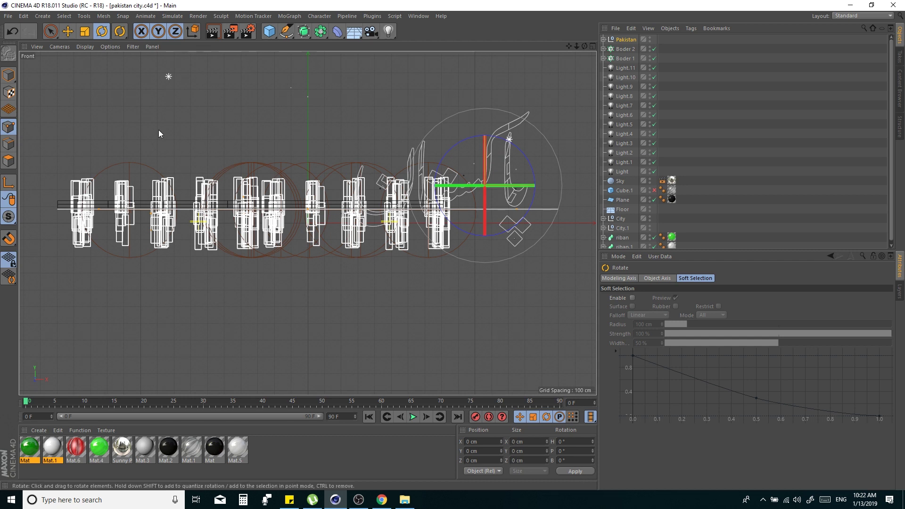
key(Return)
drag(494, 270, 484, 166)
key(Return)
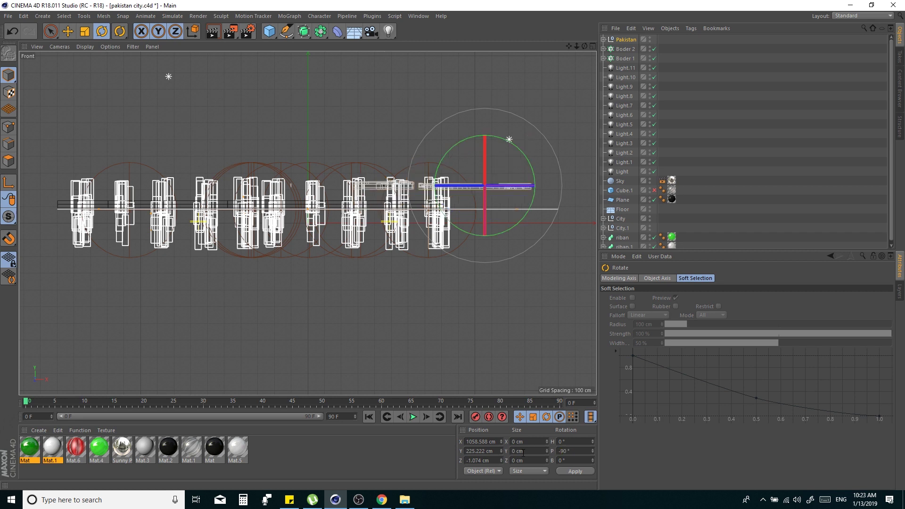
- Move the calligraphy left over the city and lower it toward the floor
key(e)
drag(555, 174, 347, 227)
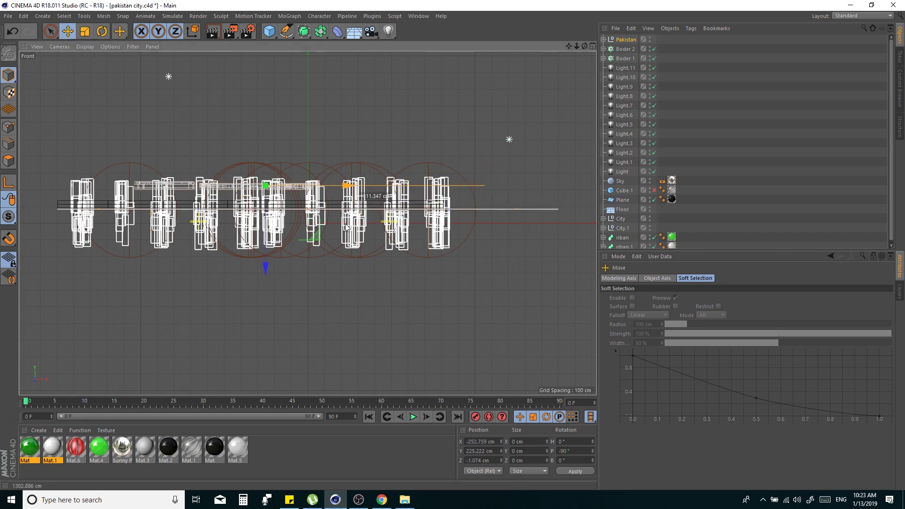
drag(281, 265, 278, 287)
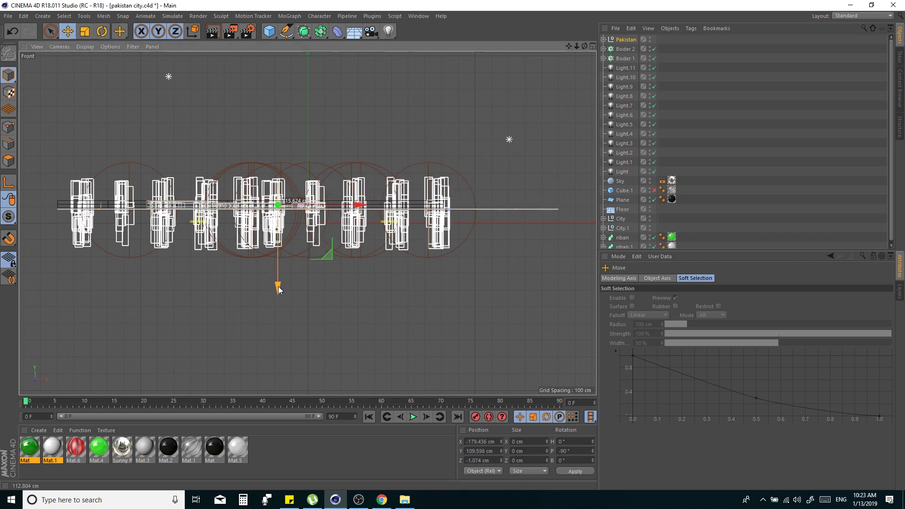
- In the four-view layout, move the Pakistan calligraphy forward and slightly sideways
click(592, 47)
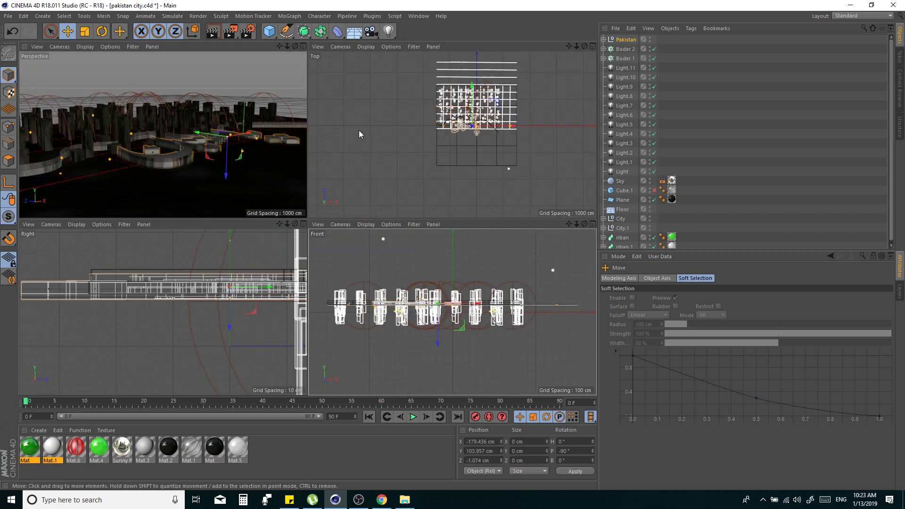
drag(473, 90, 474, 104)
drag(512, 141, 510, 142)
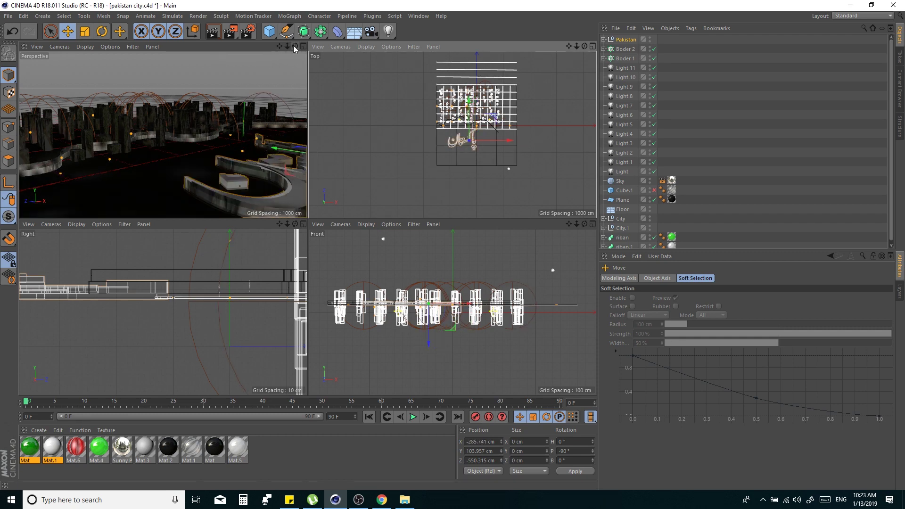
- Maximize the Perspective view and render a preview of the calligraphy's placement
mouse_move(294, 47)
mouse_down()
mouse_move(311, 52)
mouse_move(281, 49)
mouse_up()
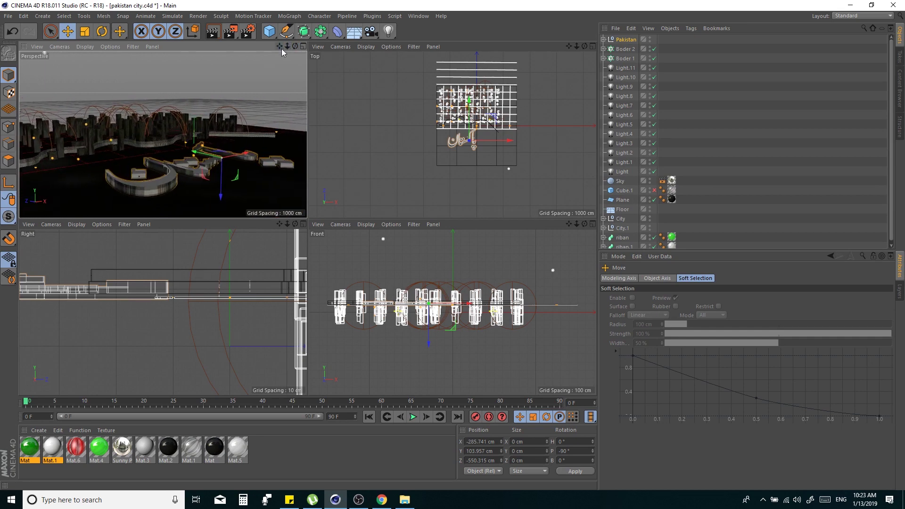
click(301, 47)
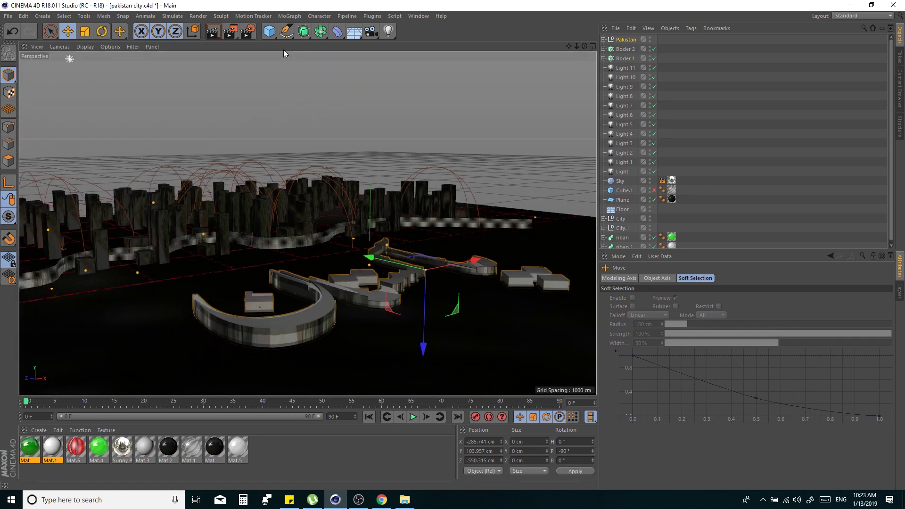
click(211, 34)
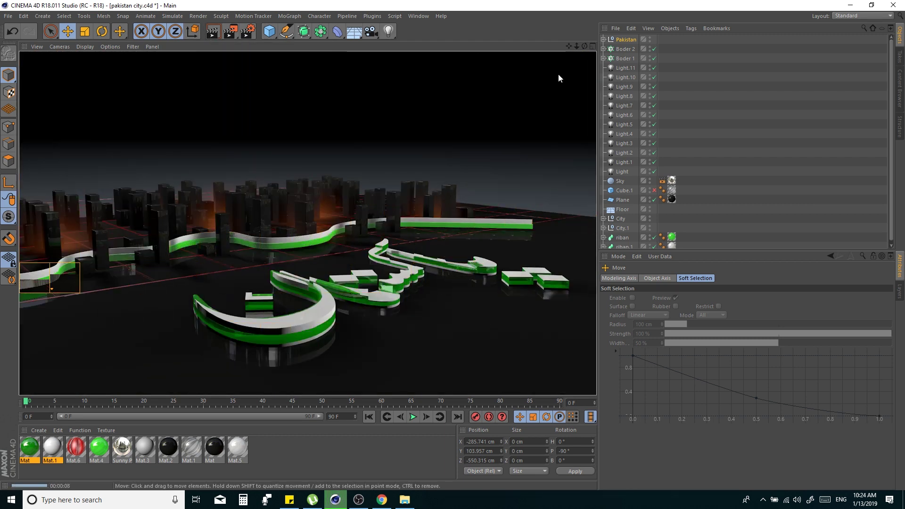
drag(585, 46, 583, 49)
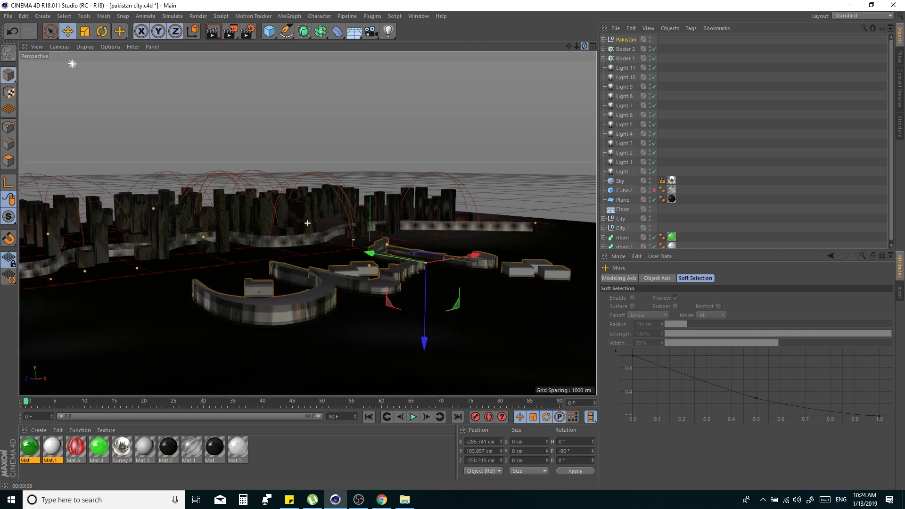
- Add a camera at the current view with a 15 mm super-wide lens
click(371, 31)
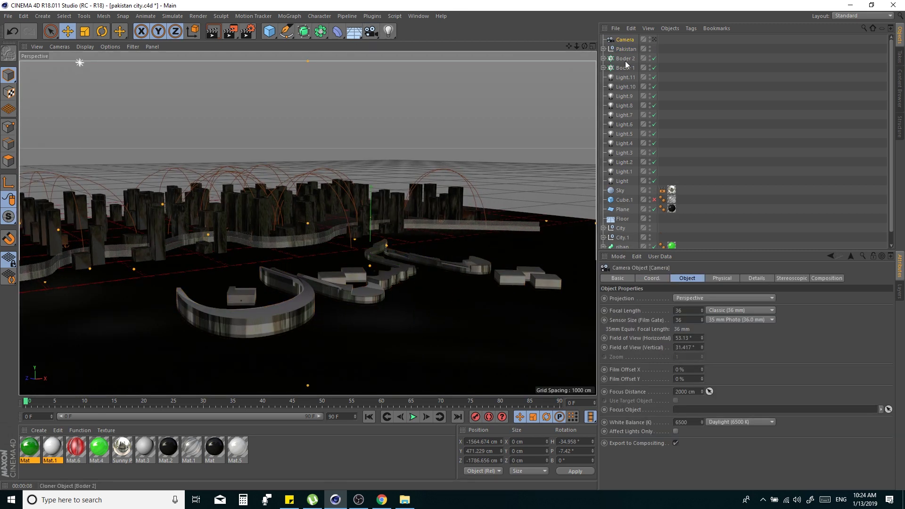
click(754, 310)
click(760, 328)
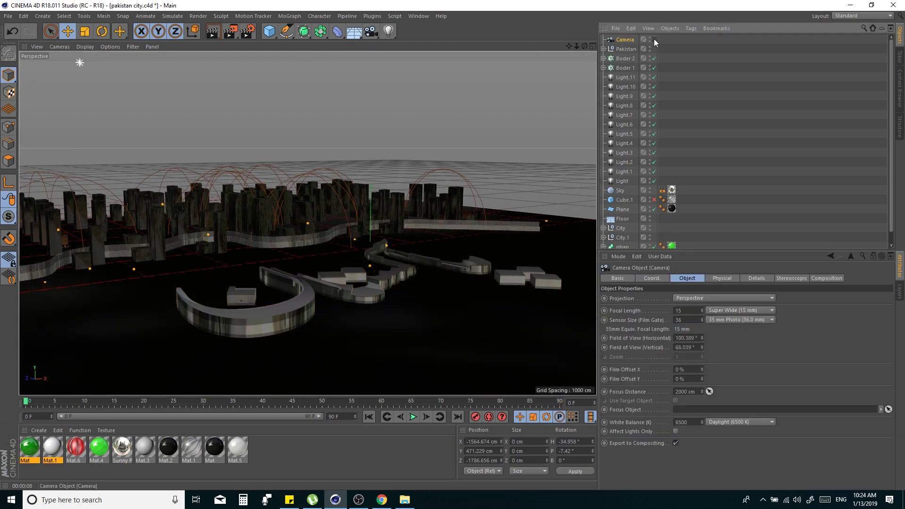
mouse_move(575, 47)
mouse_down()
mouse_move(607, 50)
mouse_move(570, 43)
mouse_move(592, 47)
mouse_move(578, 53)
mouse_up()
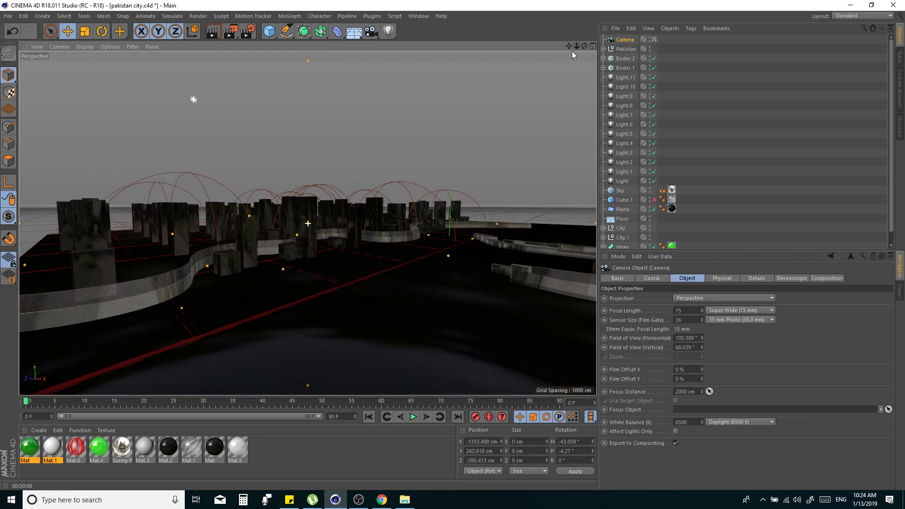
- Slide the Pakistan calligraphy about 270 cm along X
click(528, 251)
drag(528, 251, 484, 358)
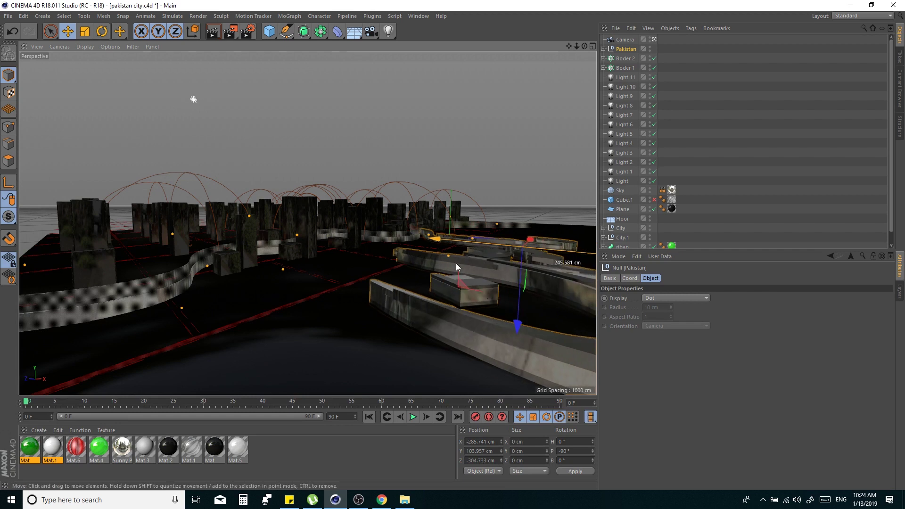
key(ctrl+z)
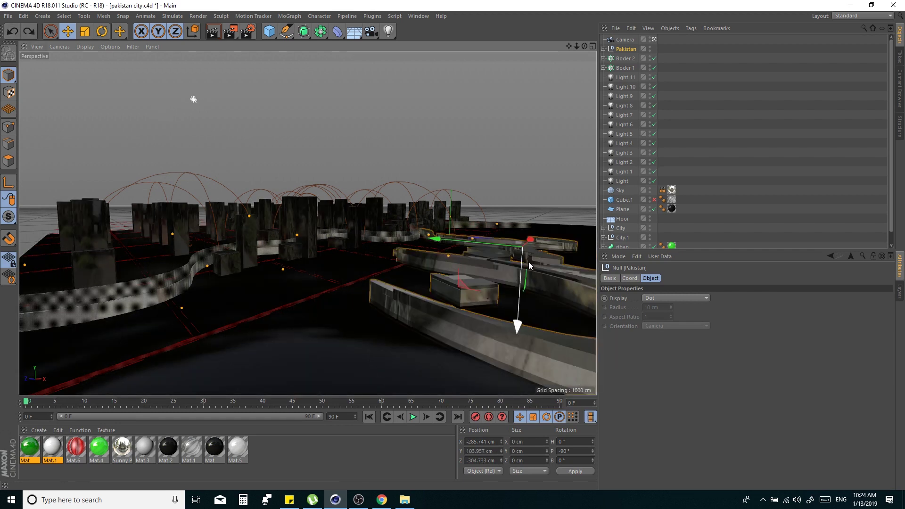
drag(531, 243, 521, 253)
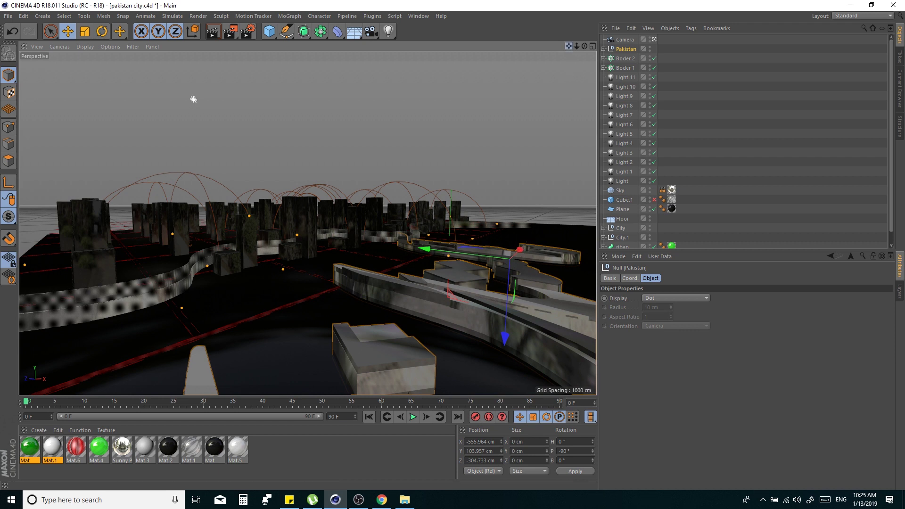
drag(569, 46, 569, 46)
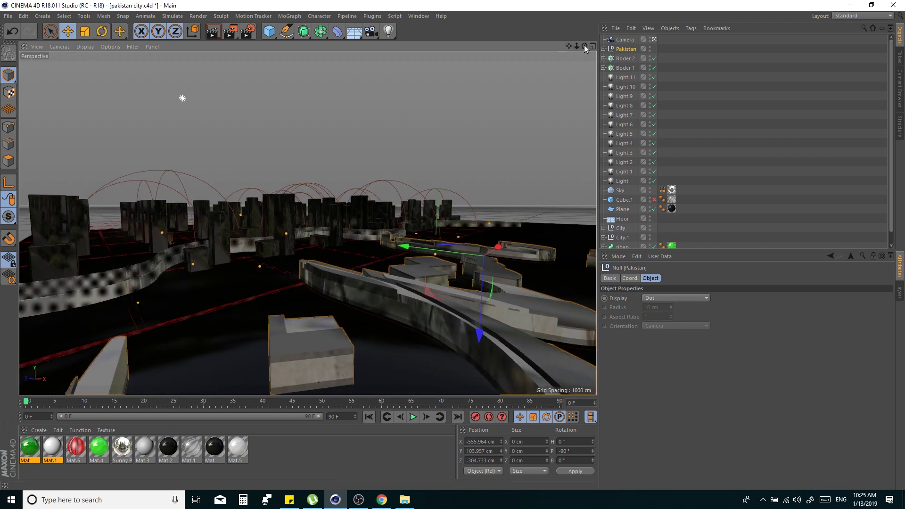
- Switch the camera to a 25 mm wide-angle lens and pull back from the city
click(625, 39)
click(740, 310)
click(759, 337)
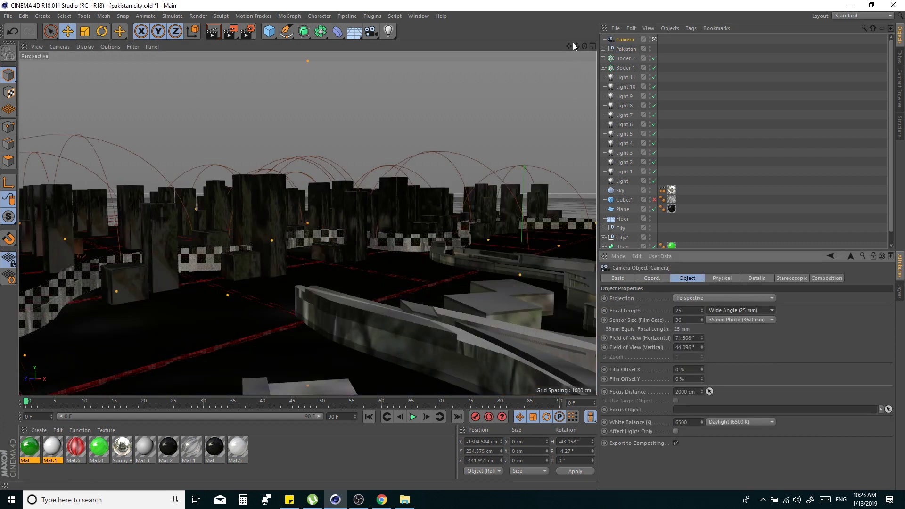
drag(576, 46, 585, 46)
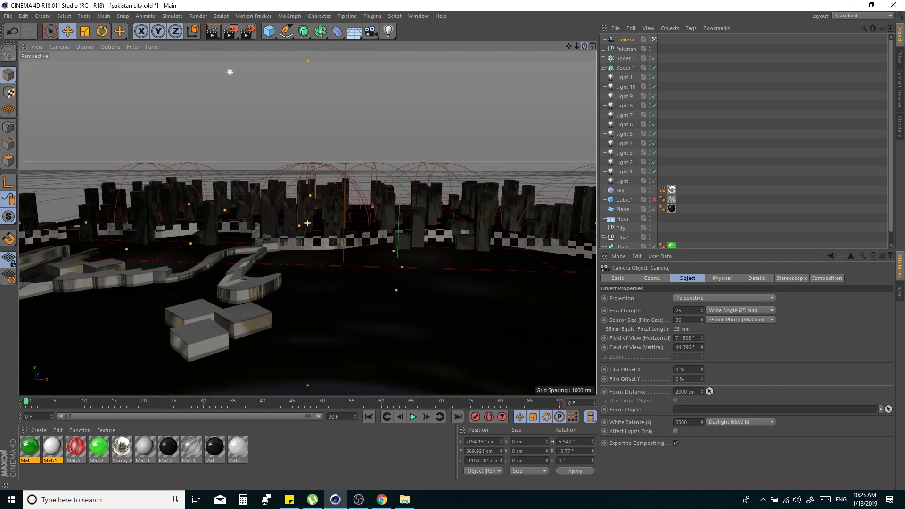
- Slide the calligraphy about 497 cm along X and reframe the camera on the scene
click(627, 51)
mouse_move(267, 279)
mouse_down()
mouse_move(496, 295)
mouse_move(482, 298)
mouse_up()
click(622, 40)
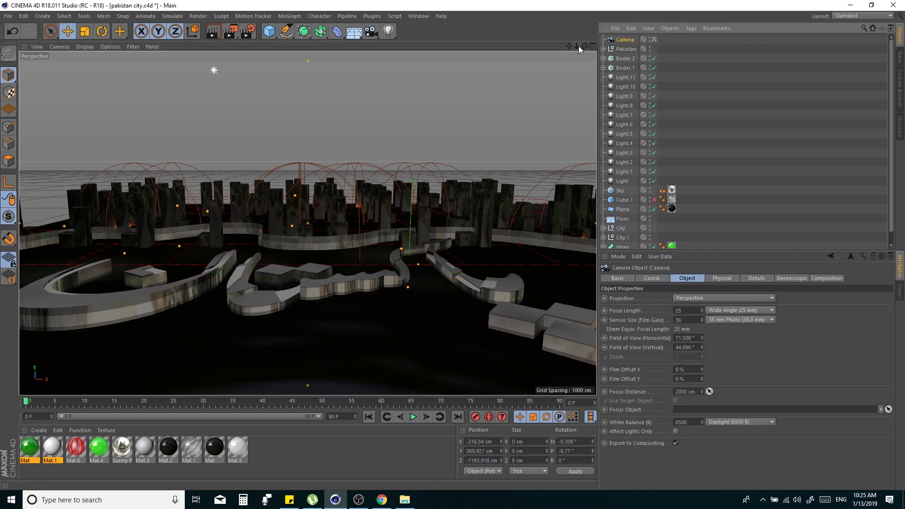
drag(579, 50, 579, 49)
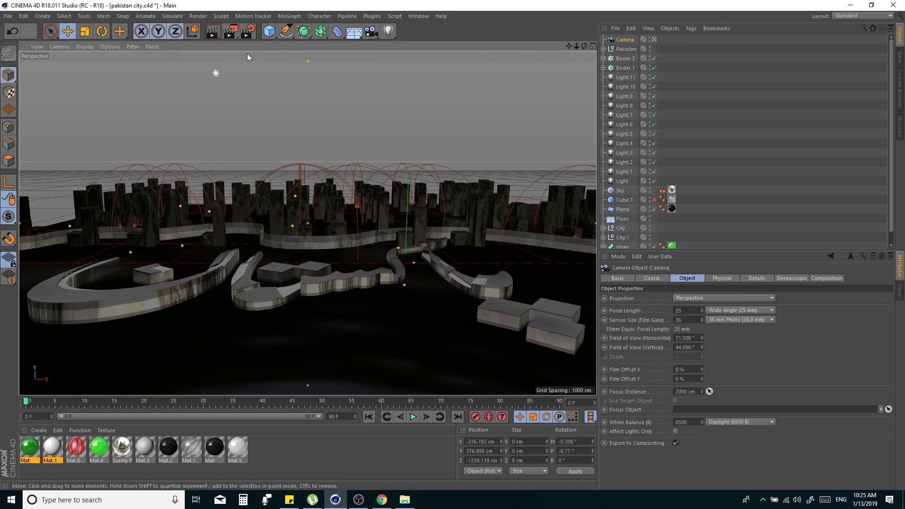
drag(585, 45, 584, 43)
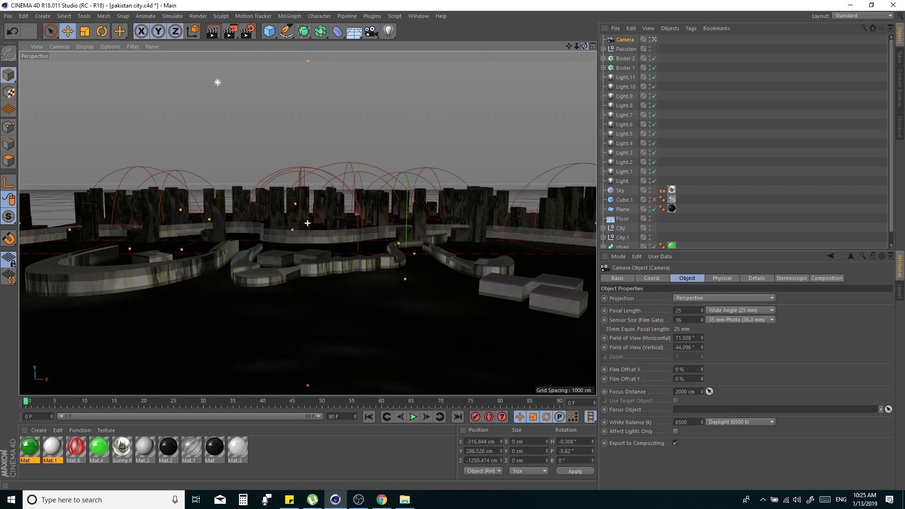
- Render the current view and check the light's shadow options
click(214, 34)
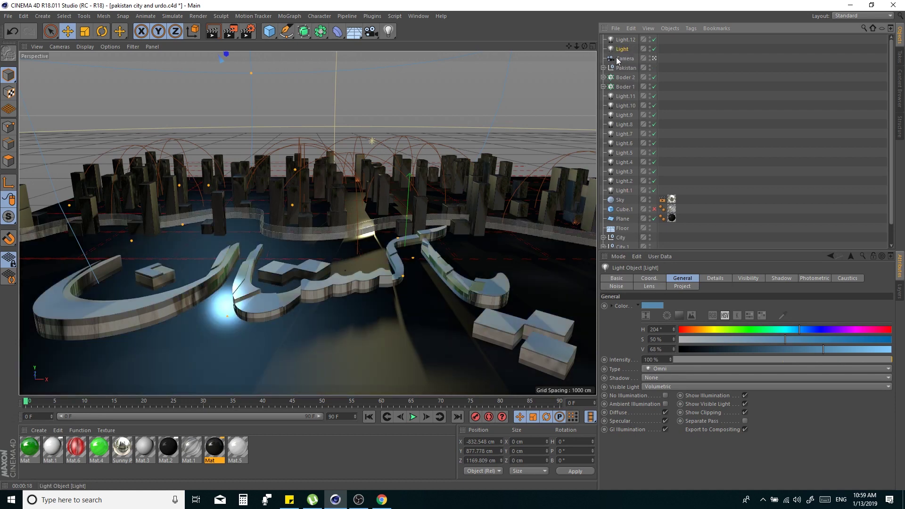
click(666, 378)
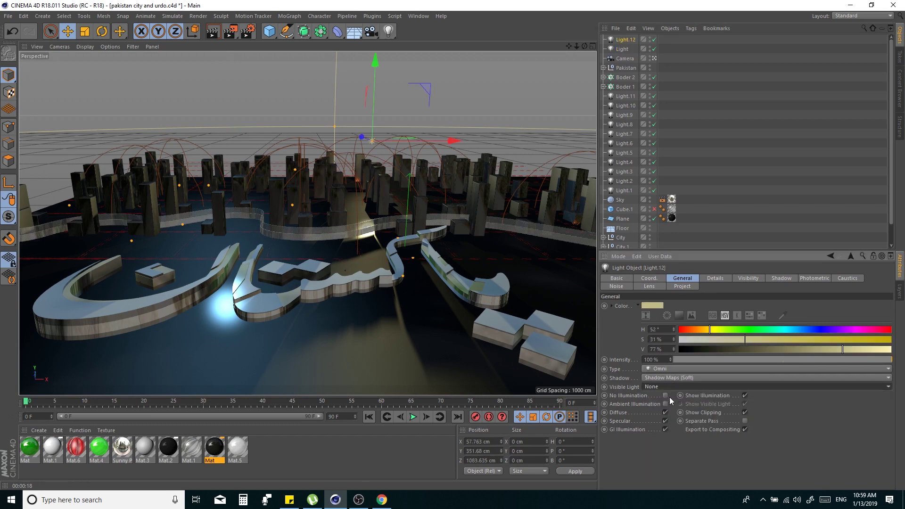
click(214, 34)
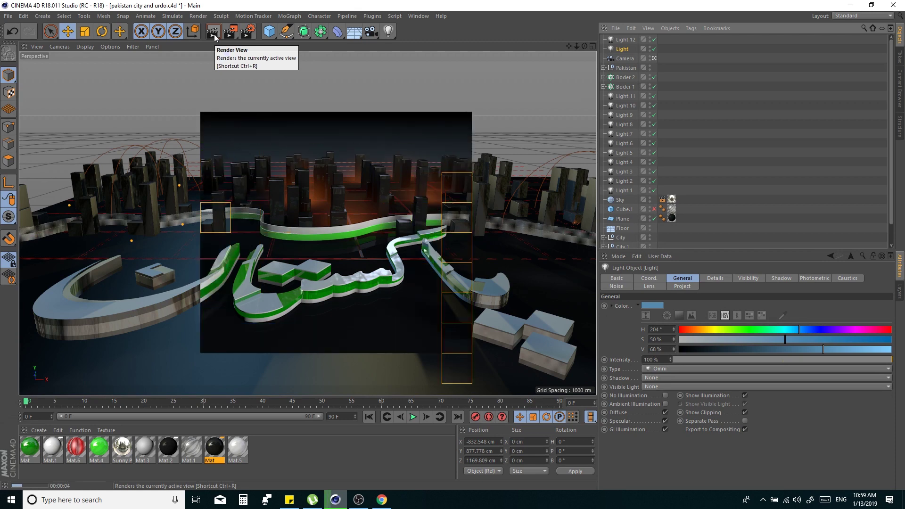
- Make Light.12 volumetric with no shadows, then render with the blue Light selected
click(625, 39)
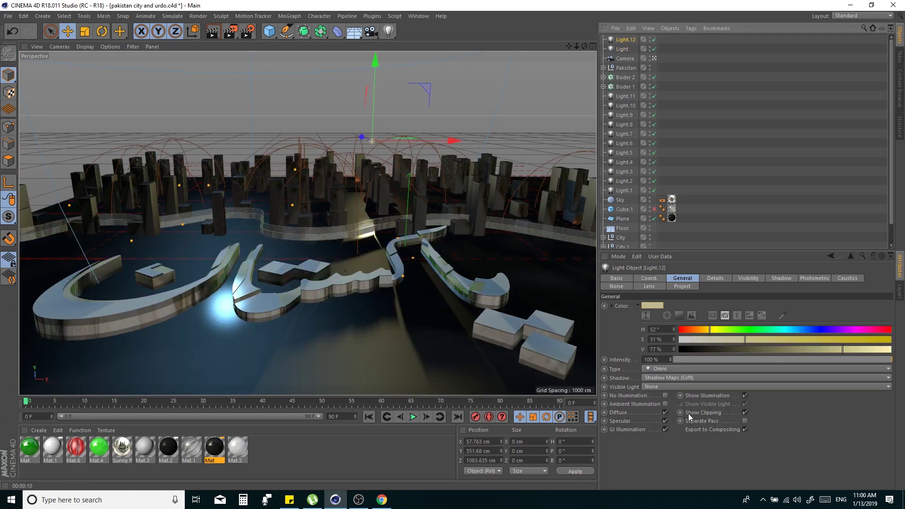
click(678, 386)
click(671, 408)
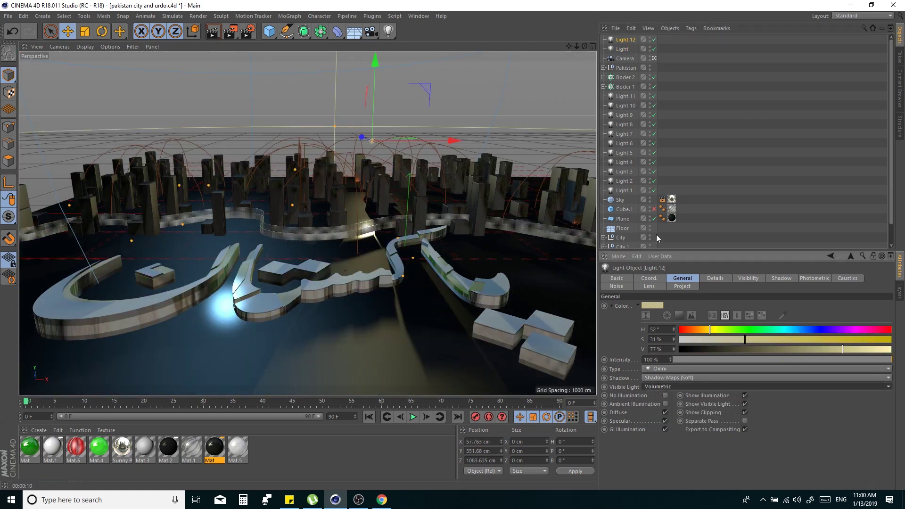
click(674, 378)
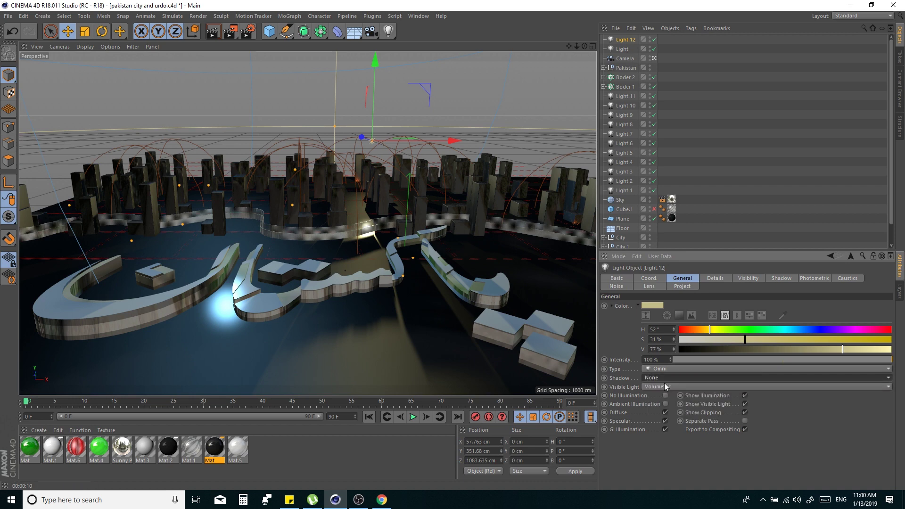
click(448, 77)
click(209, 34)
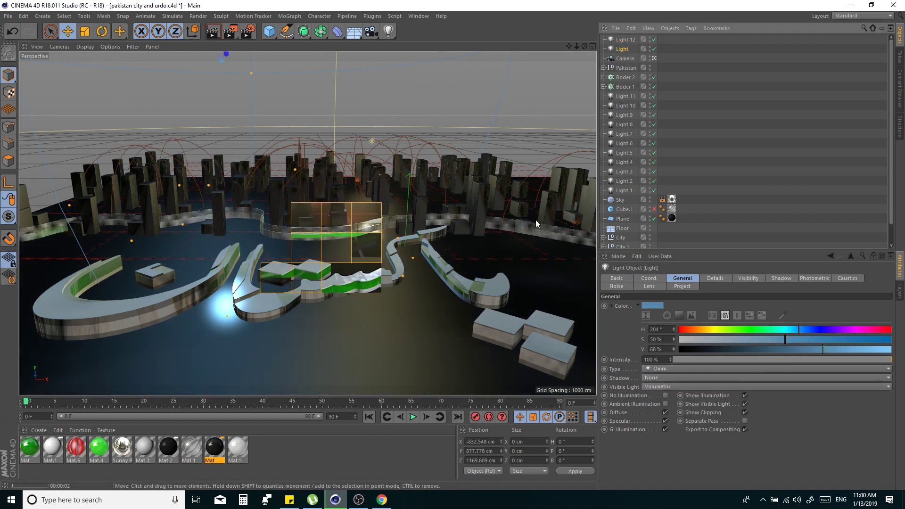